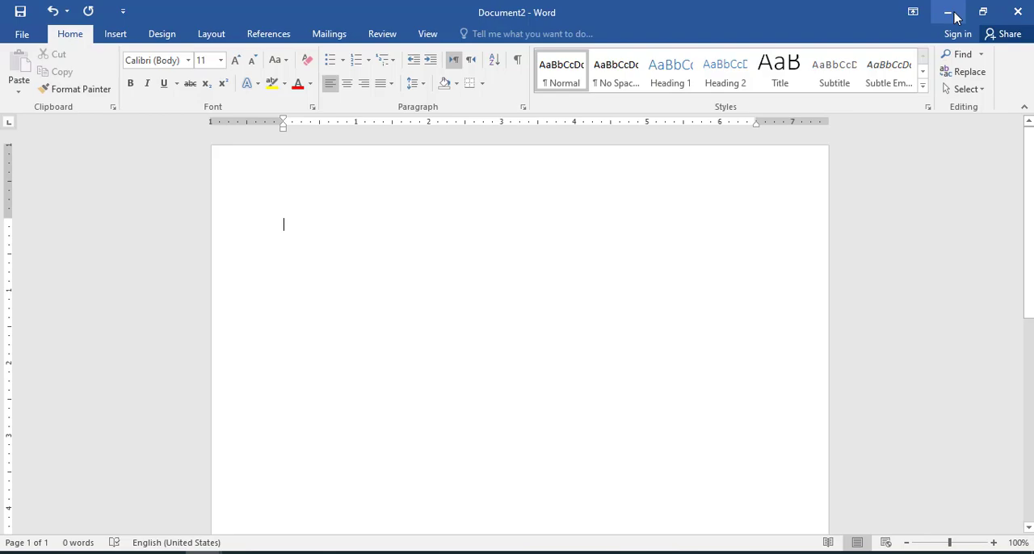
Step: Minimize the blank document and check the keyboard input languages available in Windows
{"action": "left_click", "coordinate": [950, 12]}
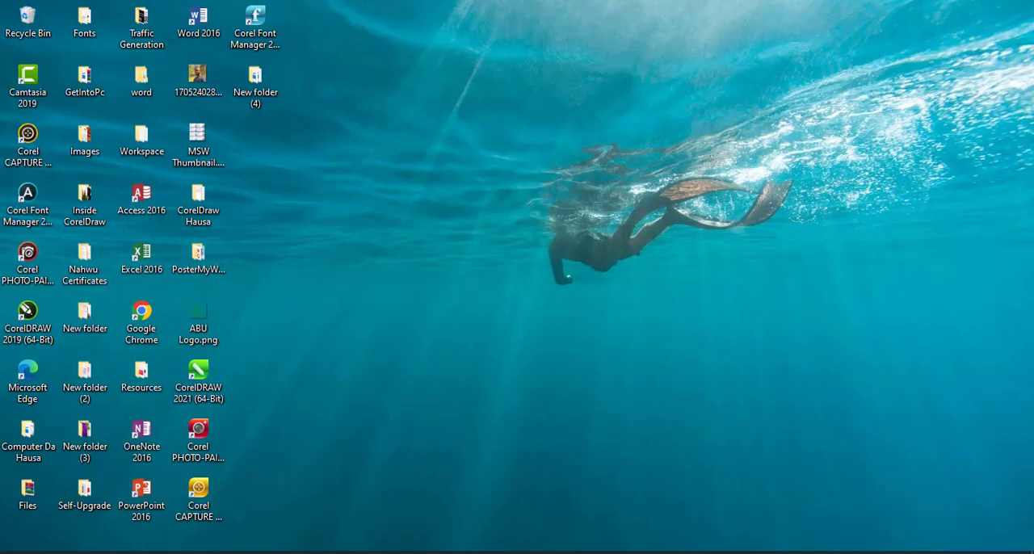
{"action": "left_click", "coordinate": [942, 552]}
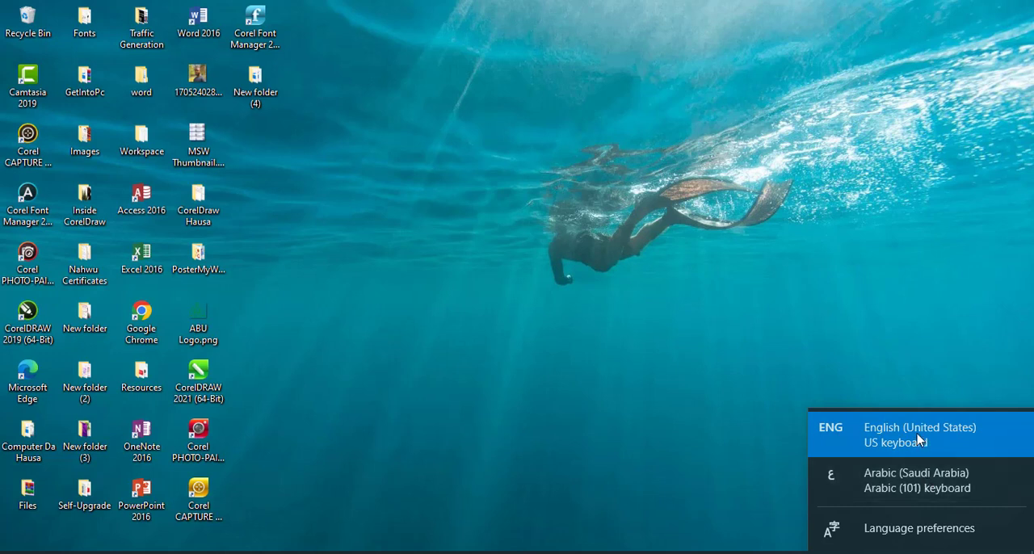
{"action": "left_click", "coordinate": [585, 303]}
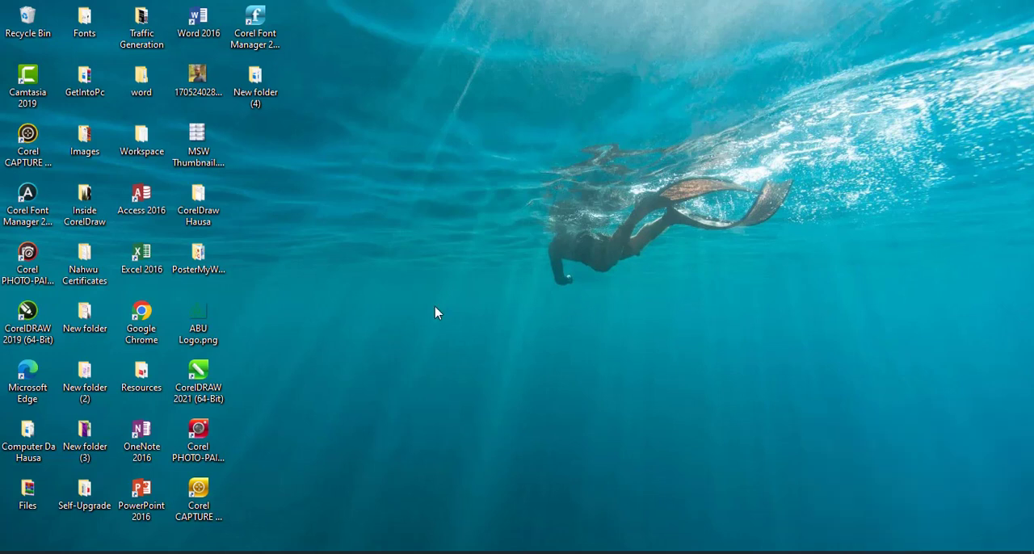
Step: Search Windows for "langu" and open the system settings for adding a language to this device
{"action": "left_click", "coordinate": [54, 553]}
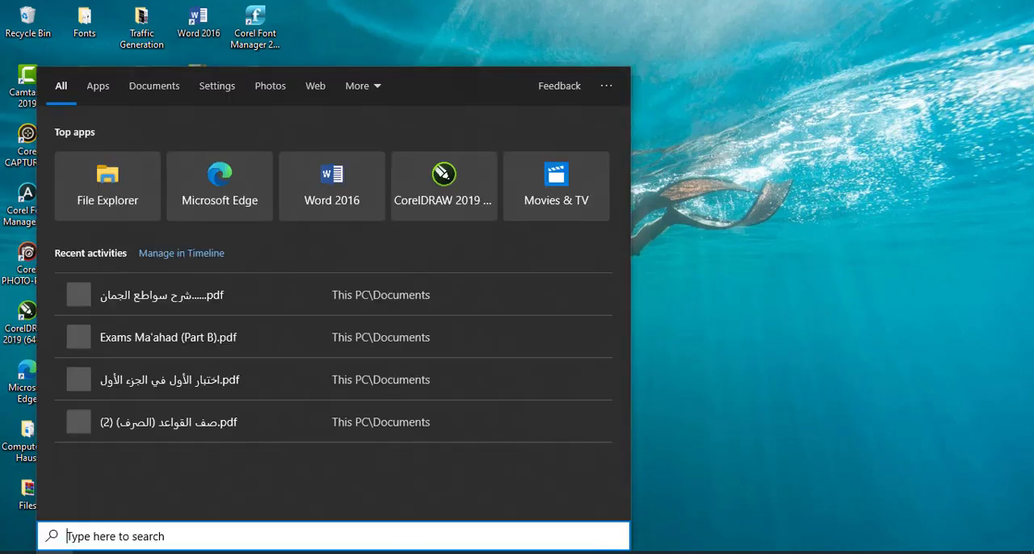
{"action": "type", "text": "langu"}
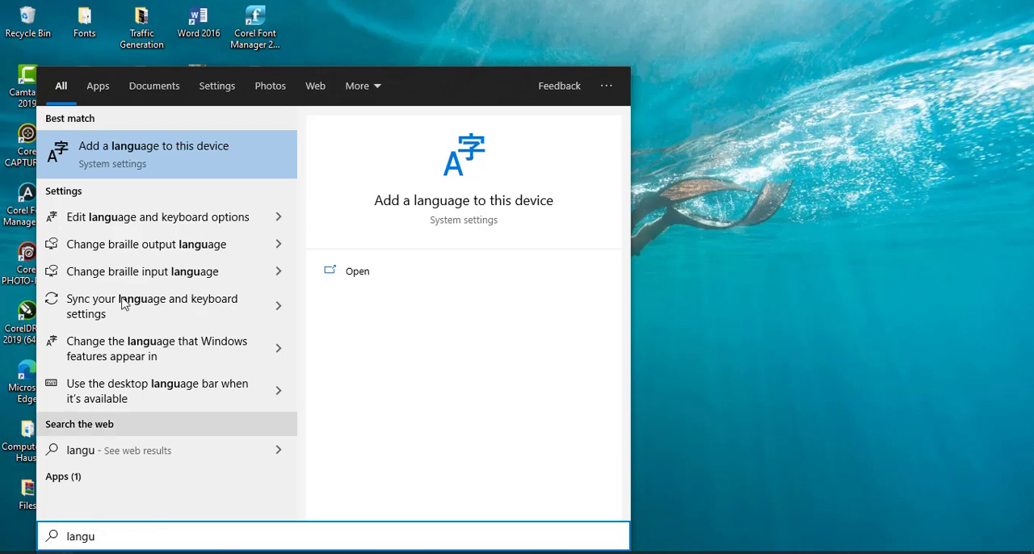
{"action": "left_click", "coordinate": [136, 151]}
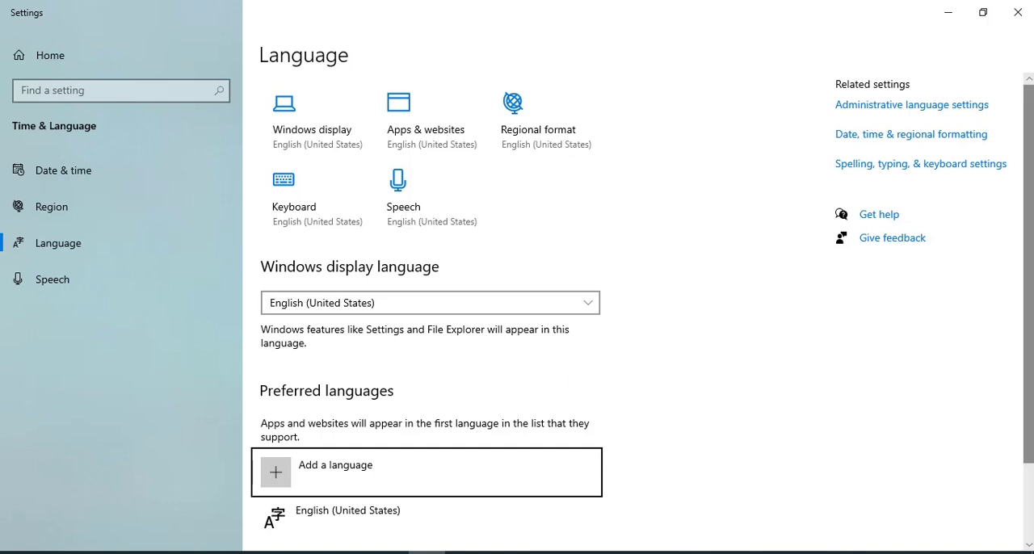
{"action": "scroll", "coordinate": [607, 370], "scroll_direction": "down", "scroll_amount": 2}
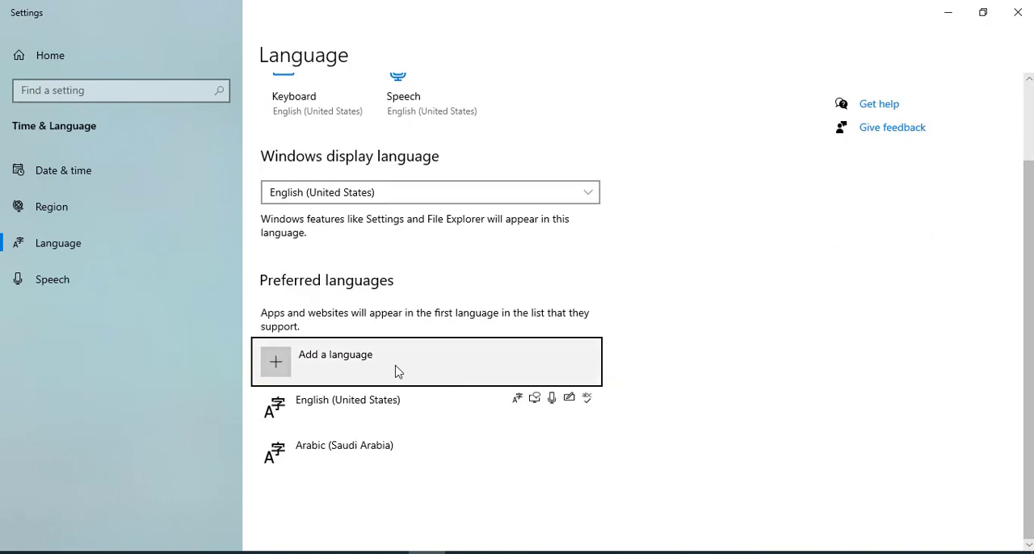
Step: Look up "ara" among the installable languages down to Arabic (Saudi Arabia), cancel the installation and close the settings
{"action": "left_click", "coordinate": [395, 371]}
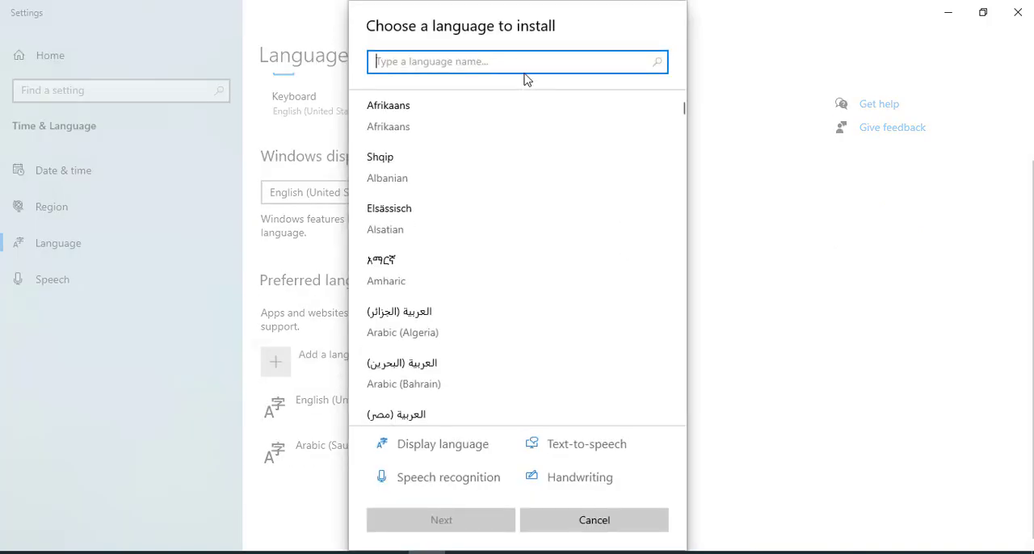
{"action": "type", "text": "ara"}
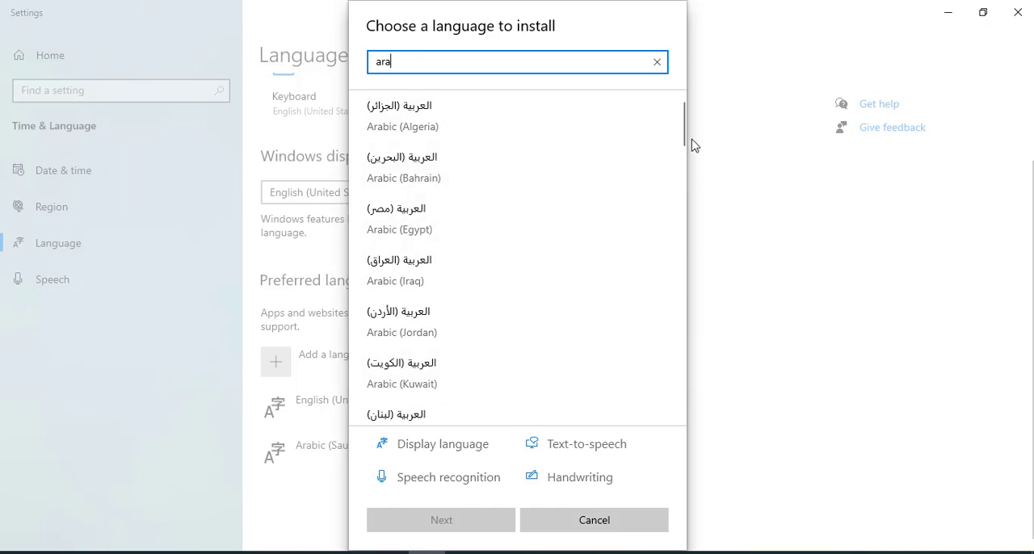
{"action": "left_click_drag", "start_coordinate": [684, 138], "coordinate": [683, 189]}
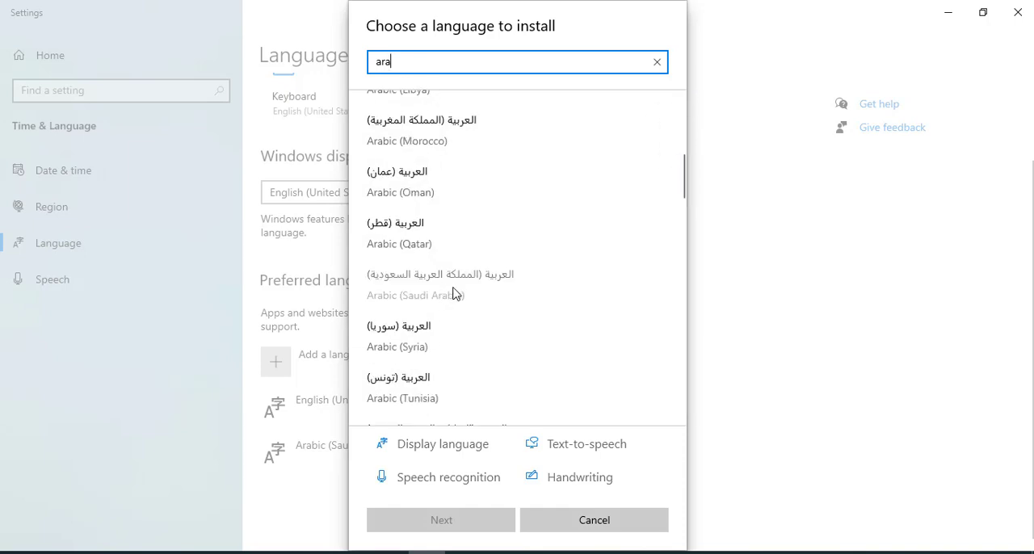
{"action": "left_click", "coordinate": [711, 323]}
{"action": "left_click", "coordinate": [712, 176]}
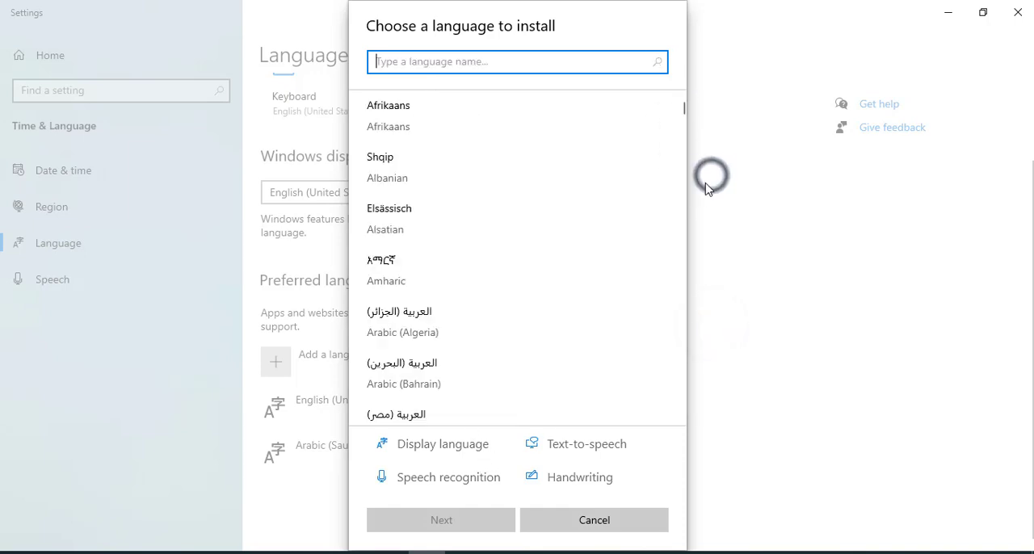
{"action": "left_click", "coordinate": [648, 521]}
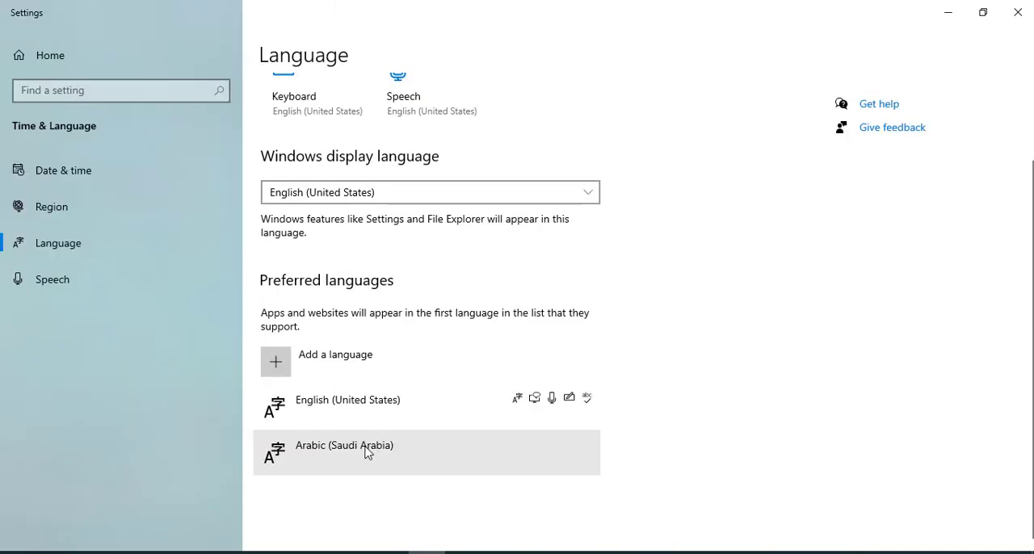
{"action": "left_click", "coordinate": [1018, 12]}
Step: Open the Language page under Time & Language in Windows Settings
{"action": "left_click", "coordinate": [18, 553]}
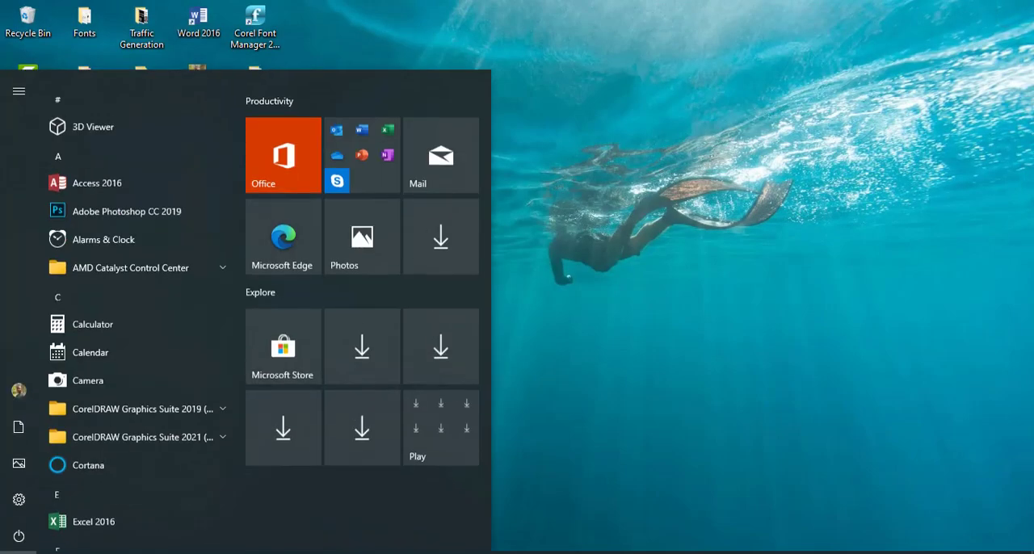
{"action": "left_click", "coordinate": [21, 501]}
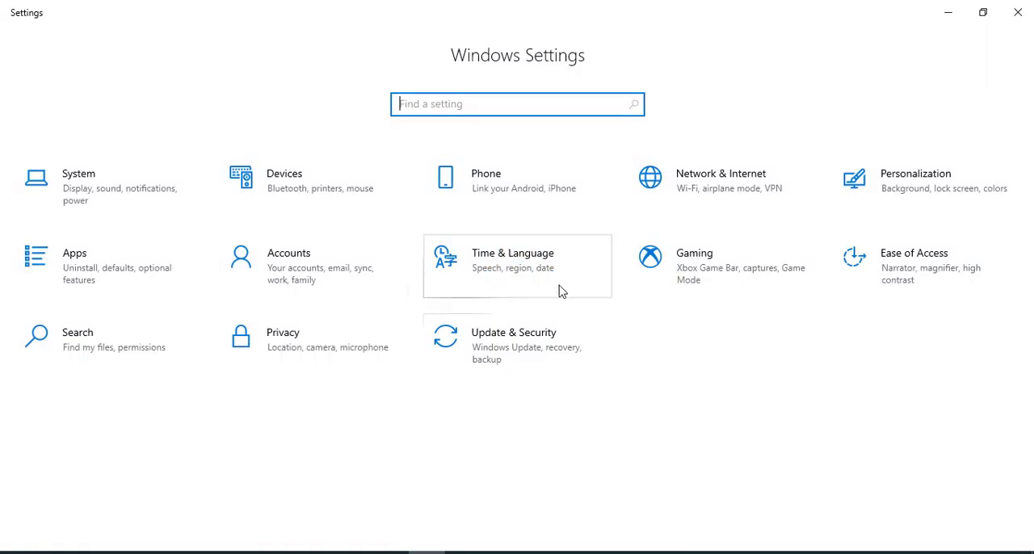
{"action": "left_click", "coordinate": [533, 266]}
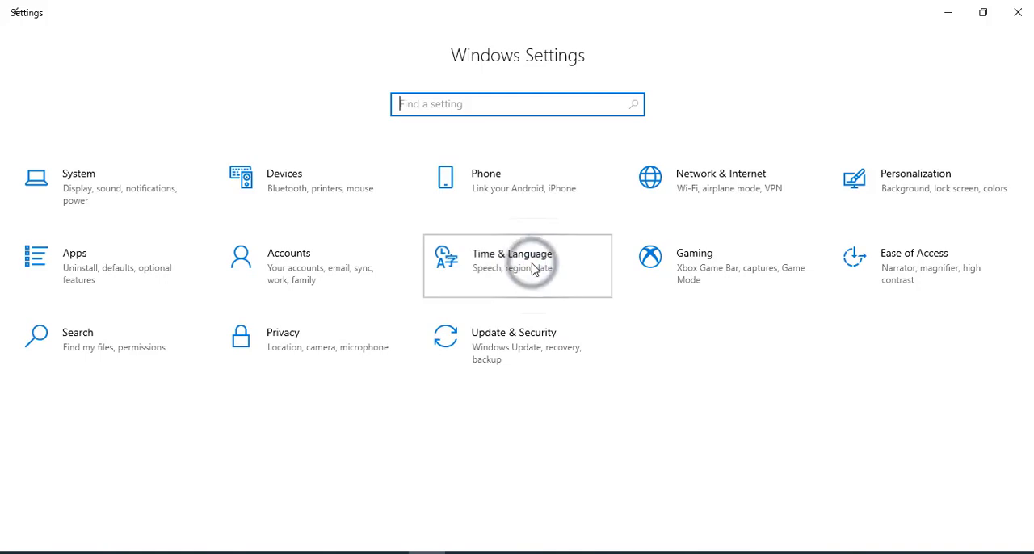
{"action": "left_click", "coordinate": [137, 259]}
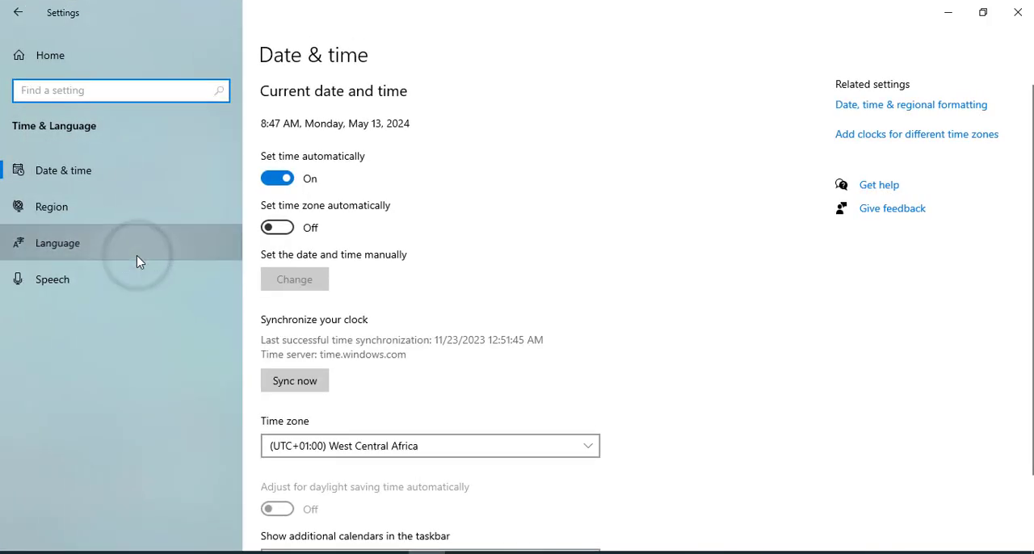
Step: Examine the preferred languages and the Windows display language choices, and close the settings
{"action": "scroll", "coordinate": [687, 346], "scroll_direction": "down", "scroll_amount": 2}
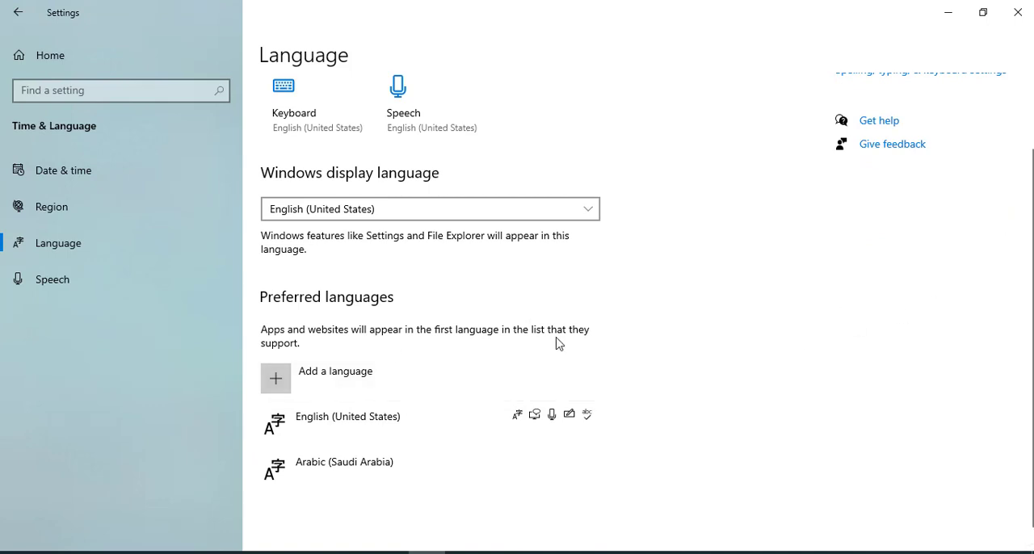
{"action": "scroll", "coordinate": [374, 257], "scroll_direction": "up", "scroll_amount": 2}
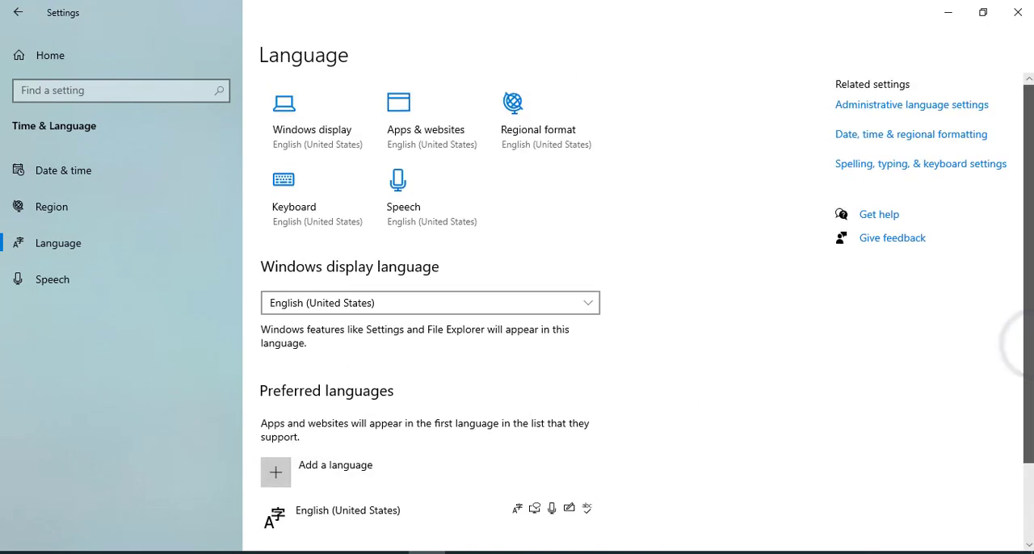
{"action": "left_click", "coordinate": [380, 305]}
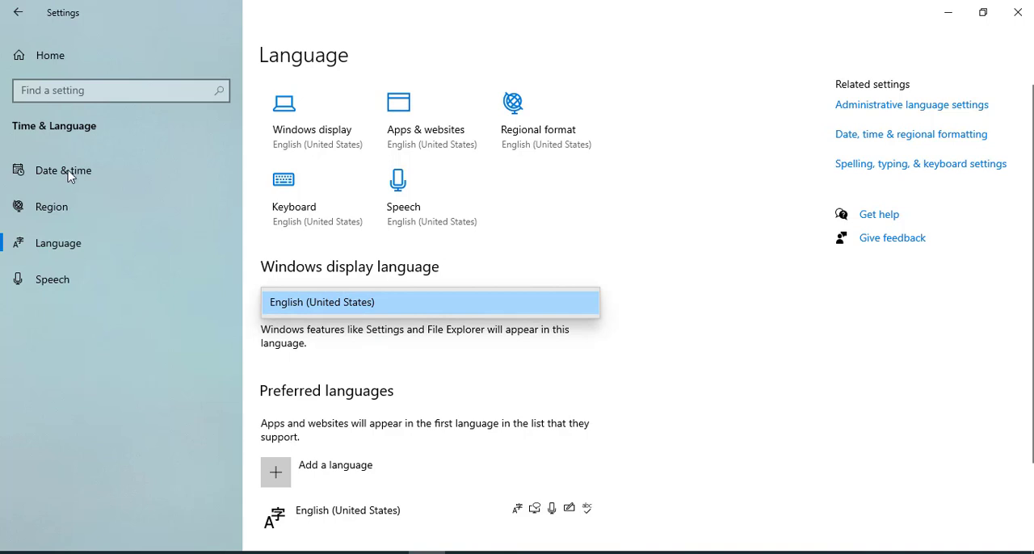
{"action": "left_click", "coordinate": [1016, 15]}
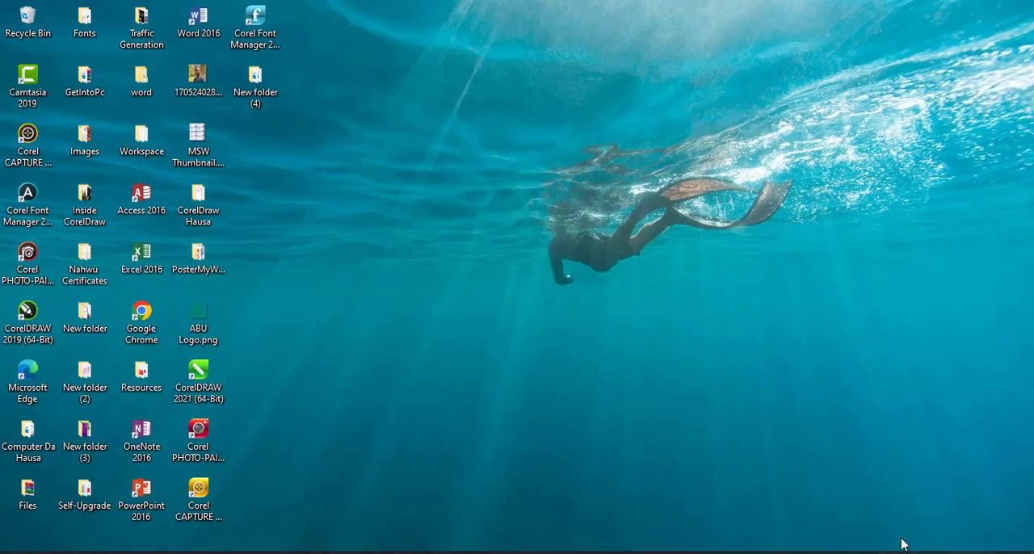
Step: Try to switch the keyboard input language to Arabic (Saudi Arabia) and return to the blank document
{"action": "left_click", "coordinate": [936, 553]}
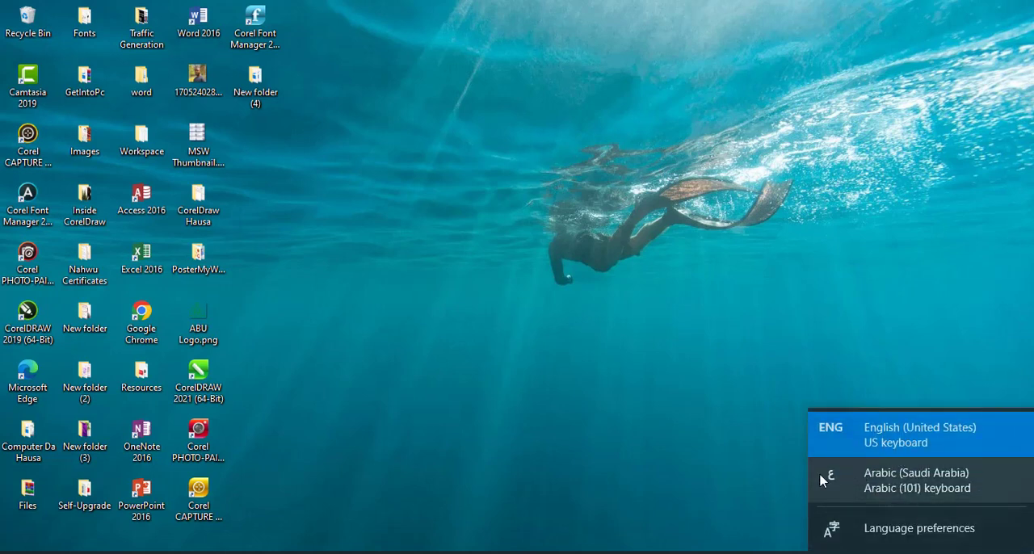
{"action": "left_click", "coordinate": [910, 482]}
{"action": "left_click", "coordinate": [924, 553]}
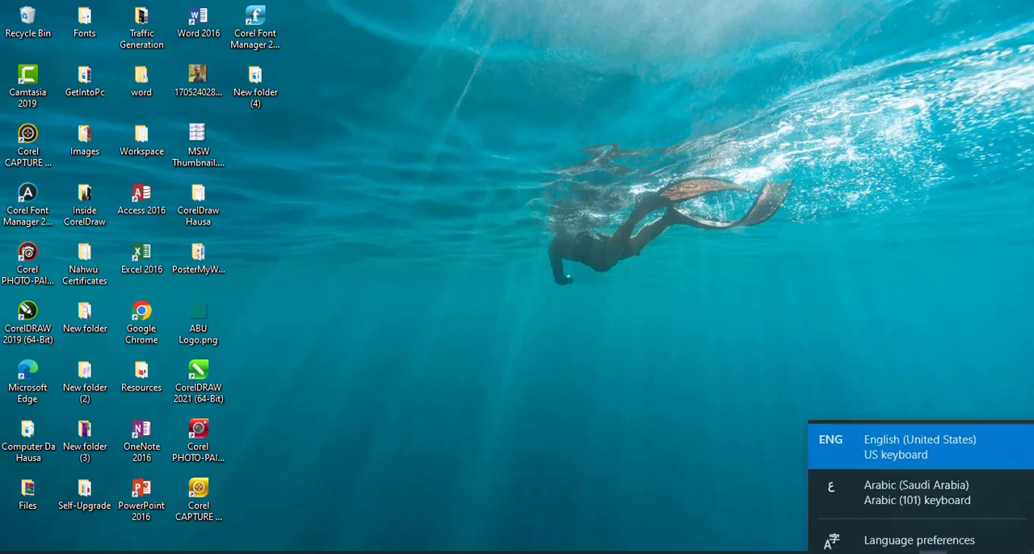
{"action": "left_click", "coordinate": [937, 481]}
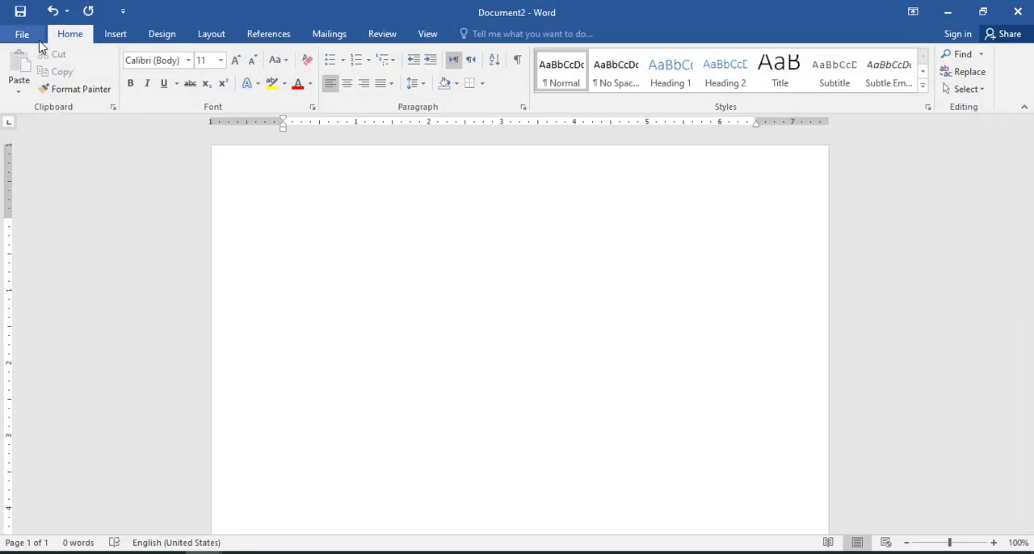
{"action": "left_click", "coordinate": [35, 39]}
{"action": "left_click", "coordinate": [30, 31]}
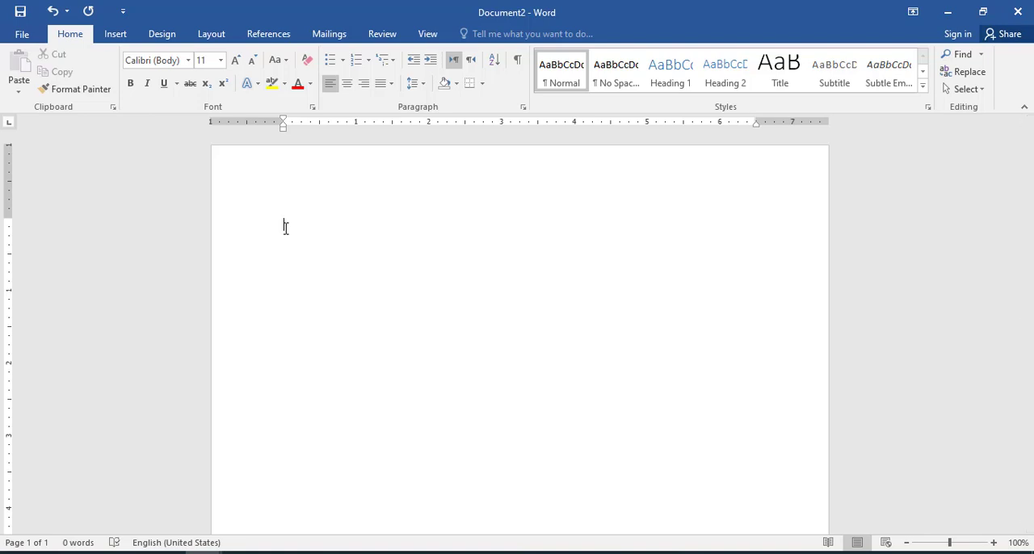
Step: Switch to the document المنفلوطي.docx and try bold and underline formatting on its title, removing each again
{"action": "mouse_move", "coordinate": [202, 553]}
{"action": "left_click", "coordinate": [248, 517]}
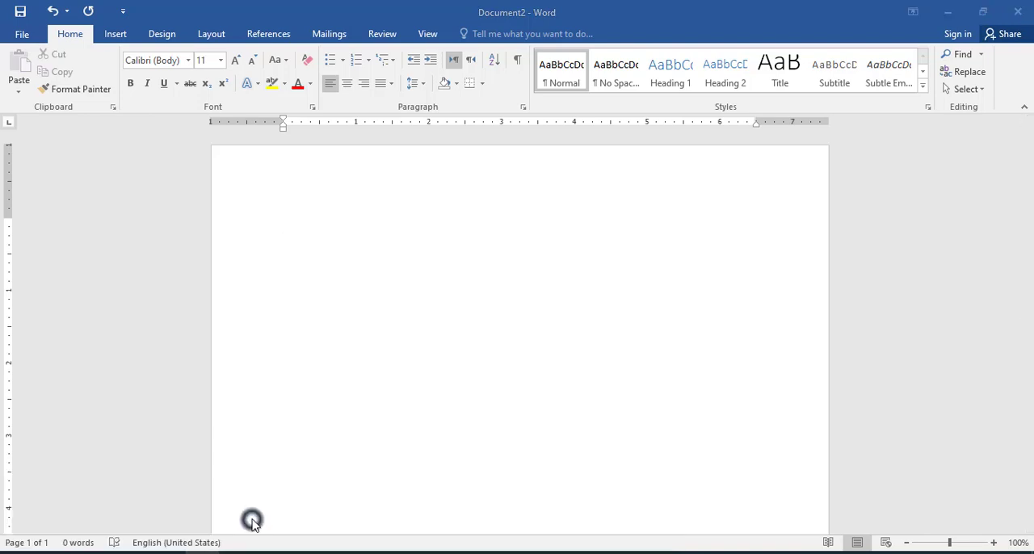
{"action": "left_click_drag", "start_coordinate": [545, 235], "coordinate": [491, 234]}
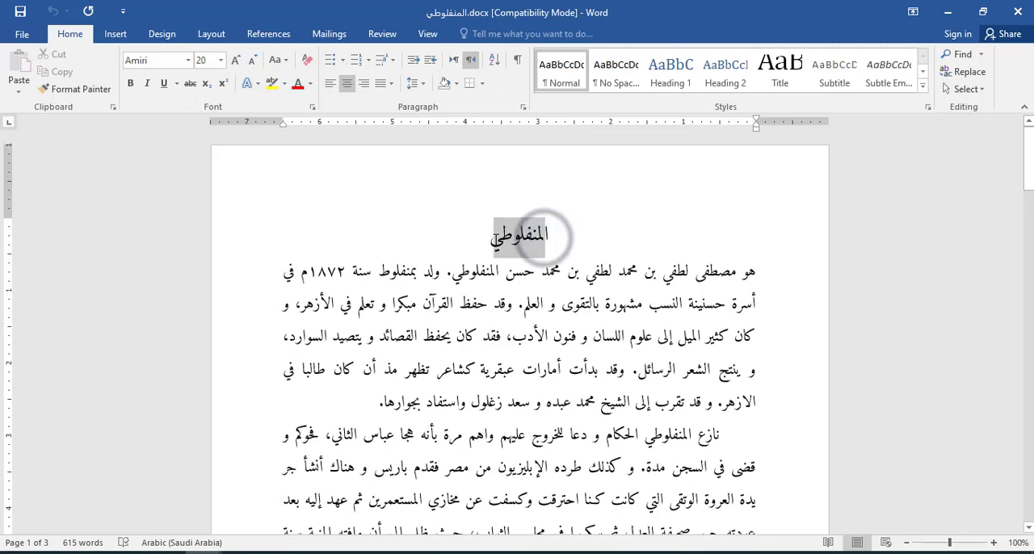
{"action": "left_click", "coordinate": [130, 83]}
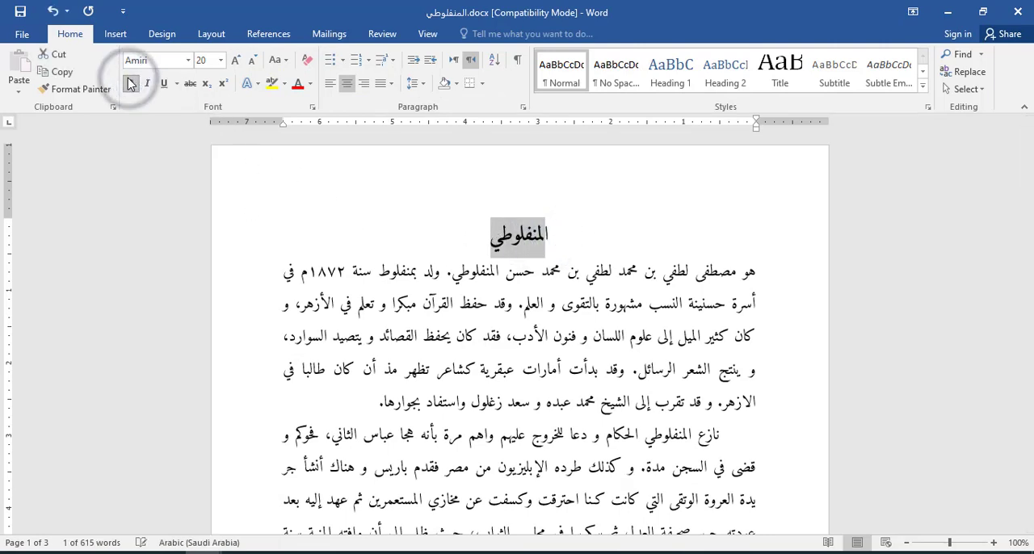
{"action": "left_click", "coordinate": [130, 83]}
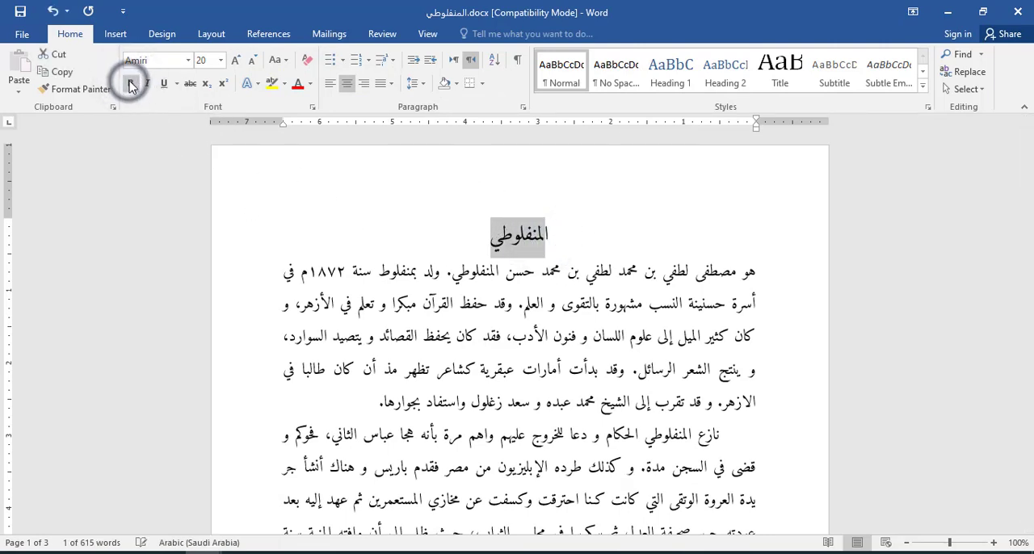
{"action": "left_click", "coordinate": [166, 84]}
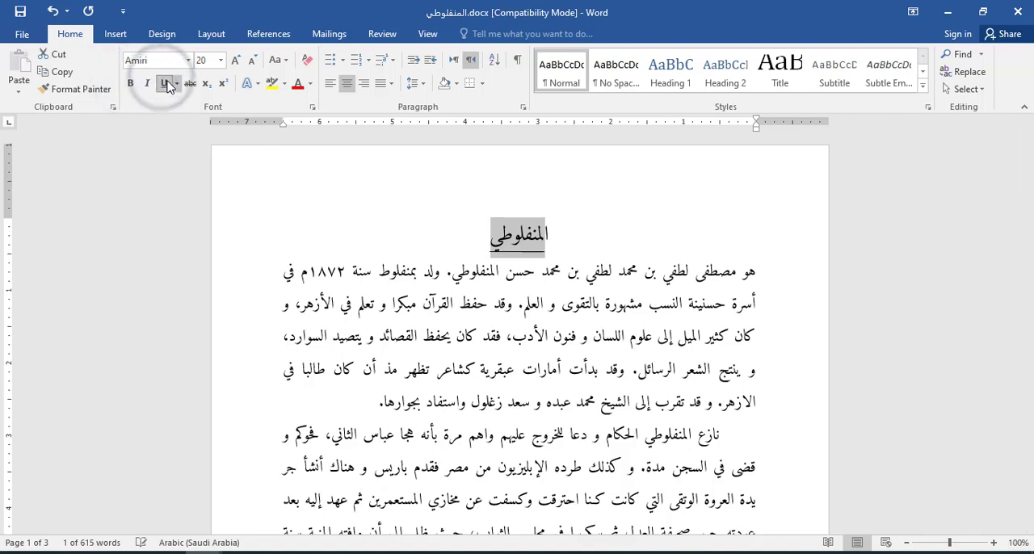
{"action": "left_click", "coordinate": [166, 85]}
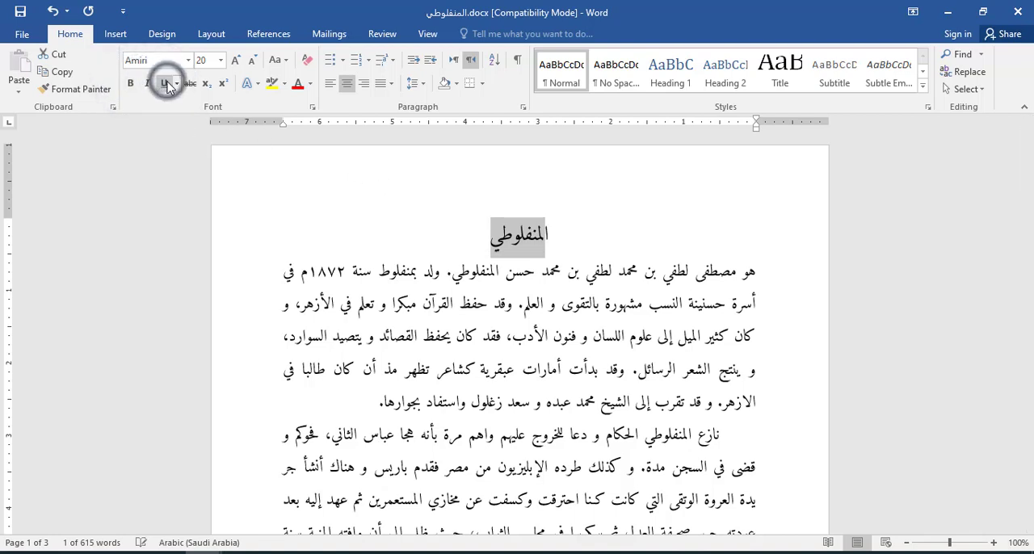
Step: Try left and right alignment on the title, restore its centering and deselect it
{"action": "left_click", "coordinate": [335, 86]}
{"action": "left_click", "coordinate": [364, 83]}
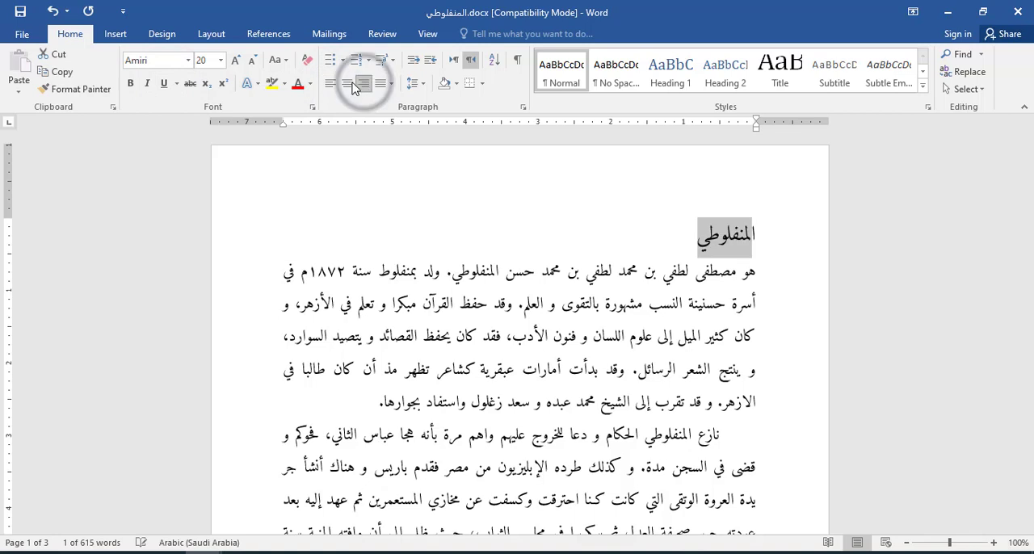
{"action": "left_click", "coordinate": [347, 83]}
{"action": "left_click", "coordinate": [543, 408]}
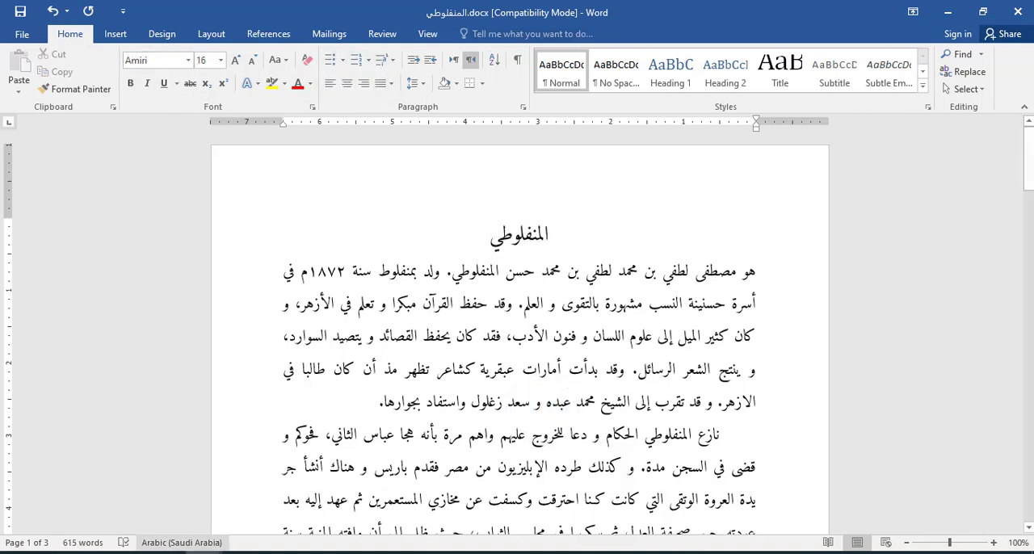
Step: Return to the blank Document2 and enter the text "rubutu" on the first line
{"action": "mouse_move", "coordinate": [158, 529]}
{"action": "left_click", "coordinate": [134, 514]}
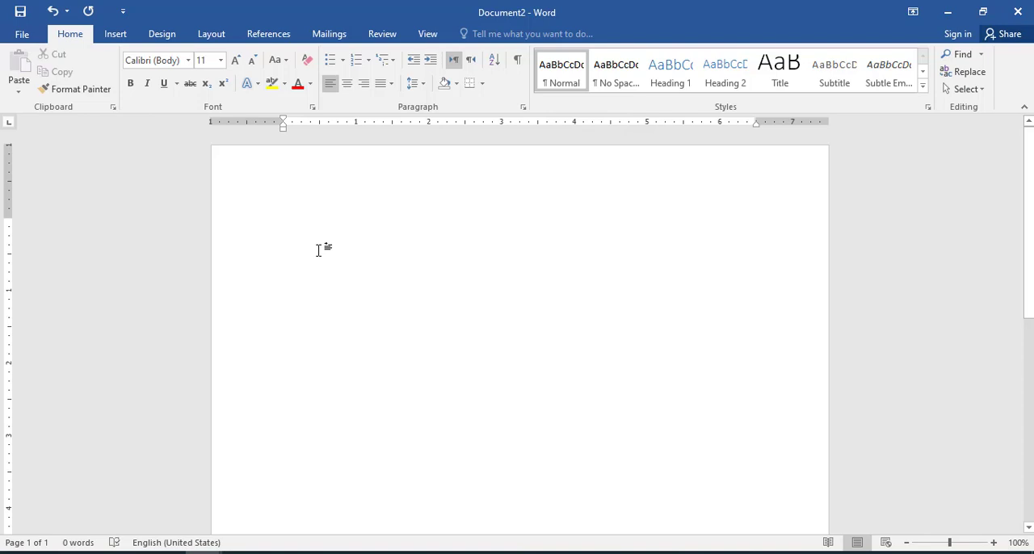
{"action": "type", "text": "r"}
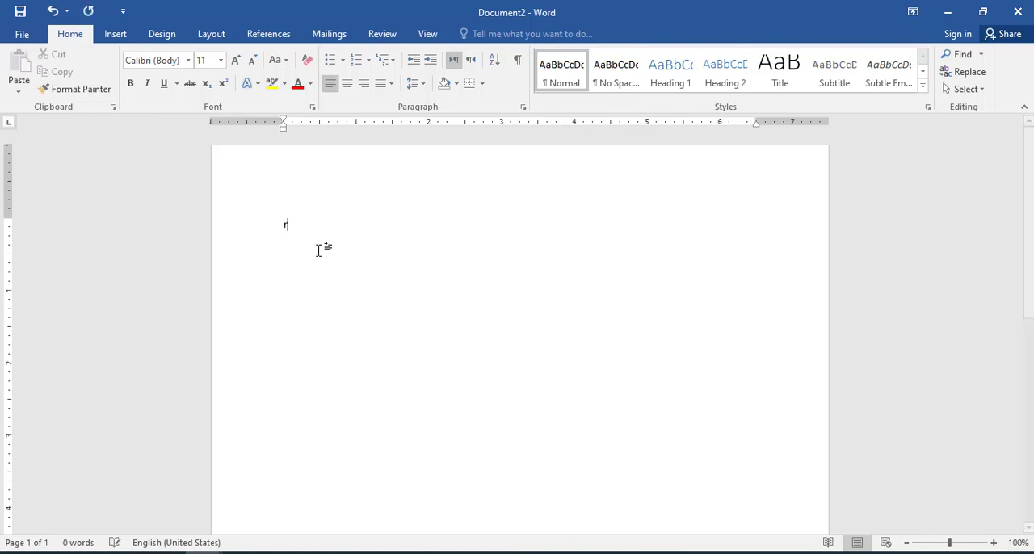
{"action": "type", "text": "ubutu"}
Step: Set the word "rubutu" to font size 24 and start a new line below it
{"action": "left_click_drag", "start_coordinate": [320, 236], "coordinate": [248, 225]}
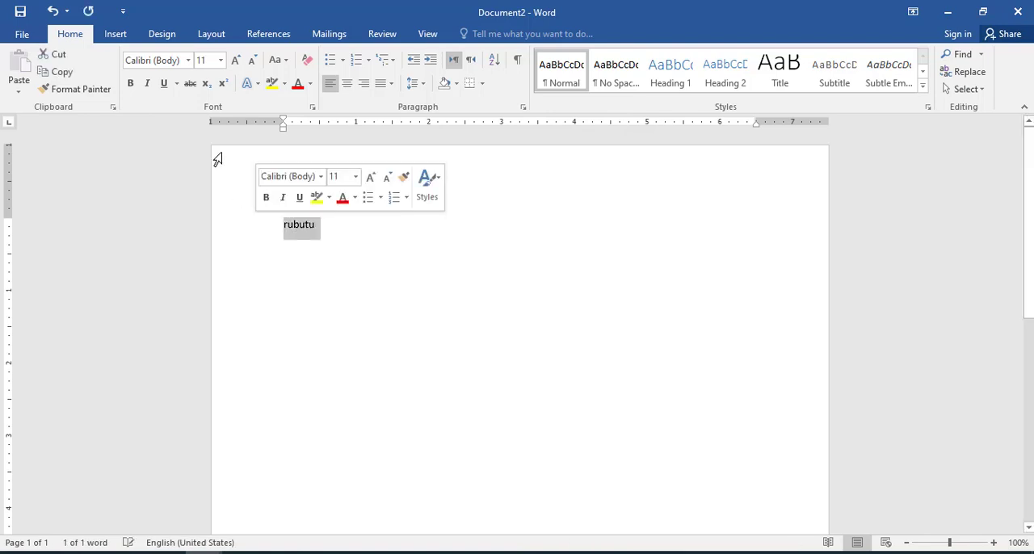
{"action": "left_click", "coordinate": [221, 61]}
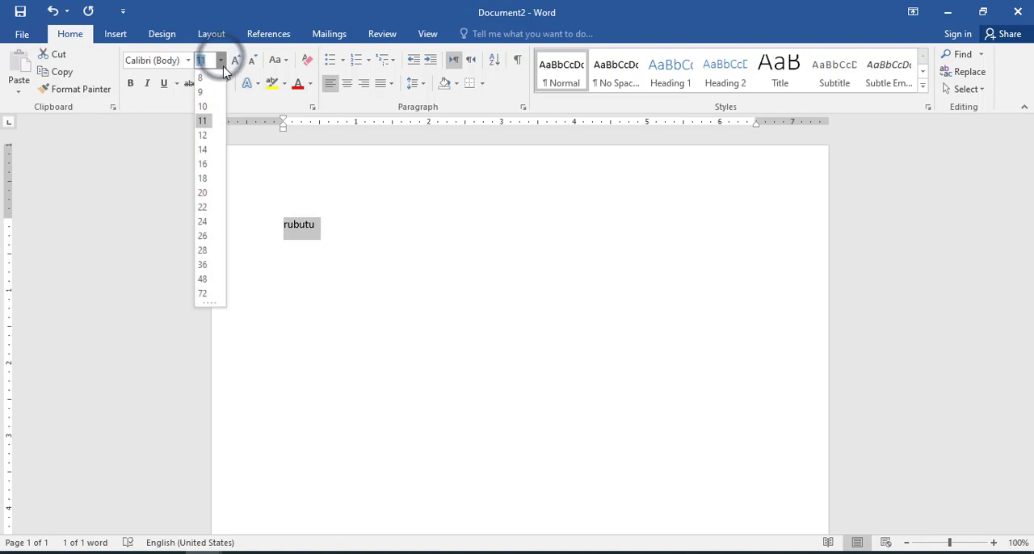
{"action": "left_click", "coordinate": [202, 222]}
{"action": "left_click", "coordinate": [304, 260]}
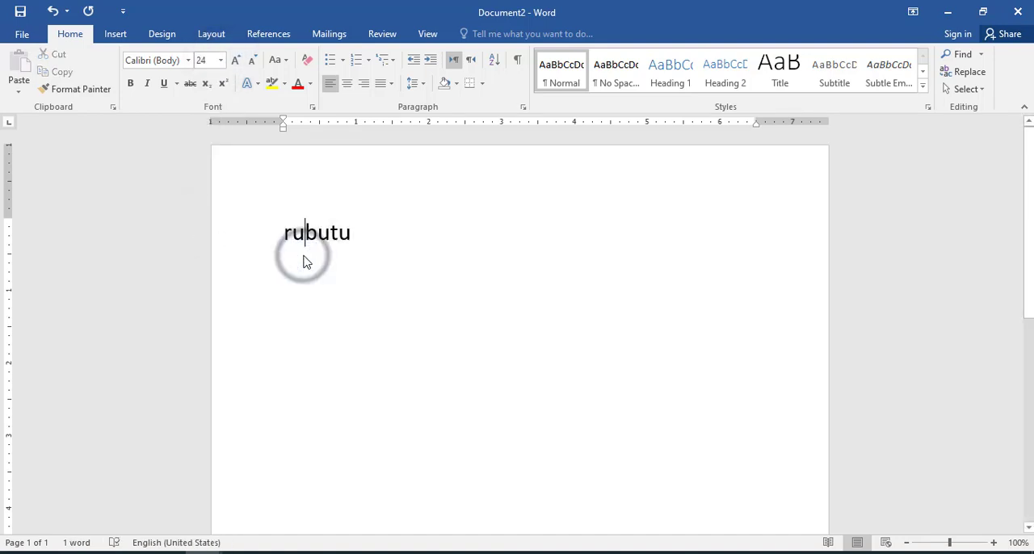
{"action": "left_click", "coordinate": [352, 249]}
{"action": "key", "text": "Return"}
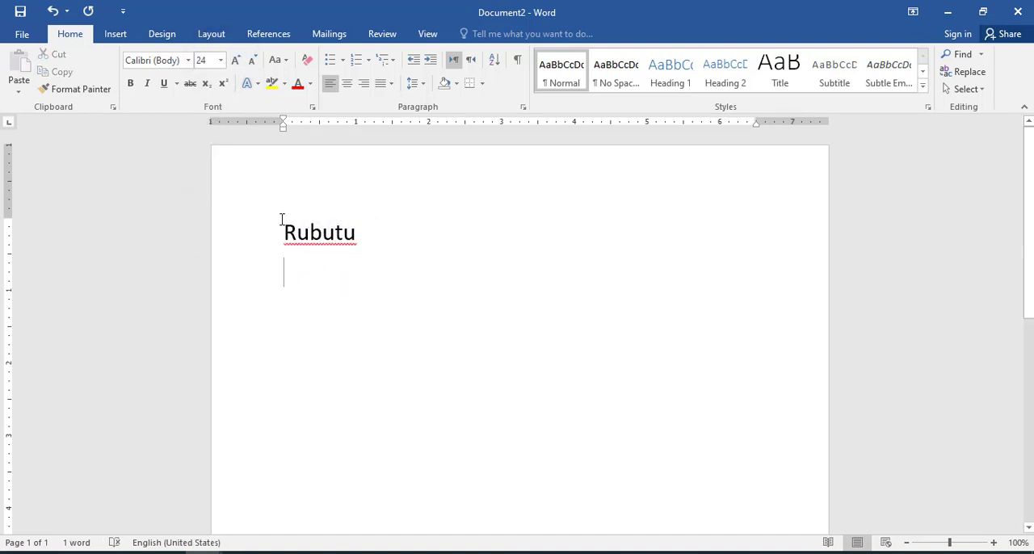
Step: Make the second line right-to-left, switch the input language to Arabic (Saudi Arabia) and enter "الكتابة"
{"action": "left_click", "coordinate": [468, 62]}
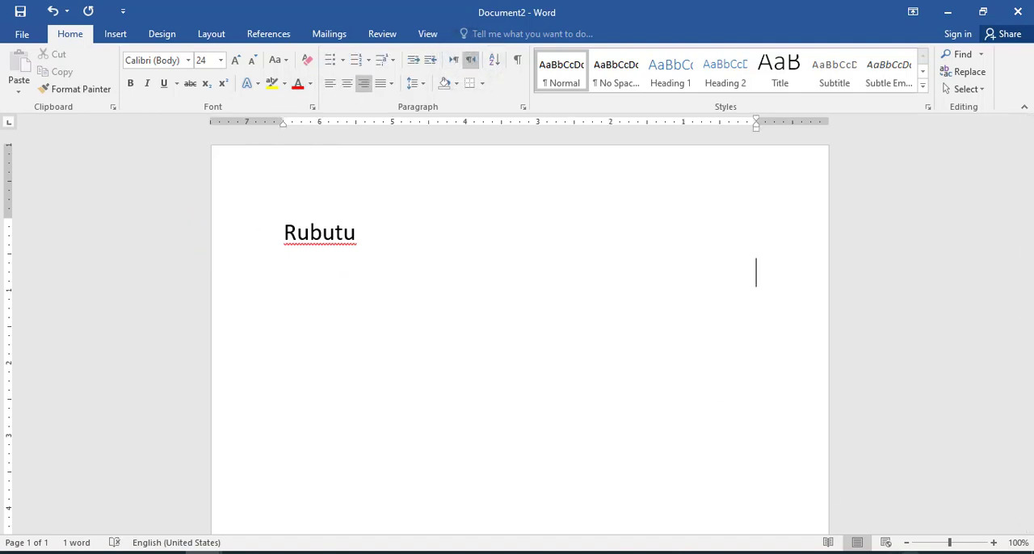
{"action": "left_click", "coordinate": [933, 553]}
{"action": "left_click", "coordinate": [927, 479]}
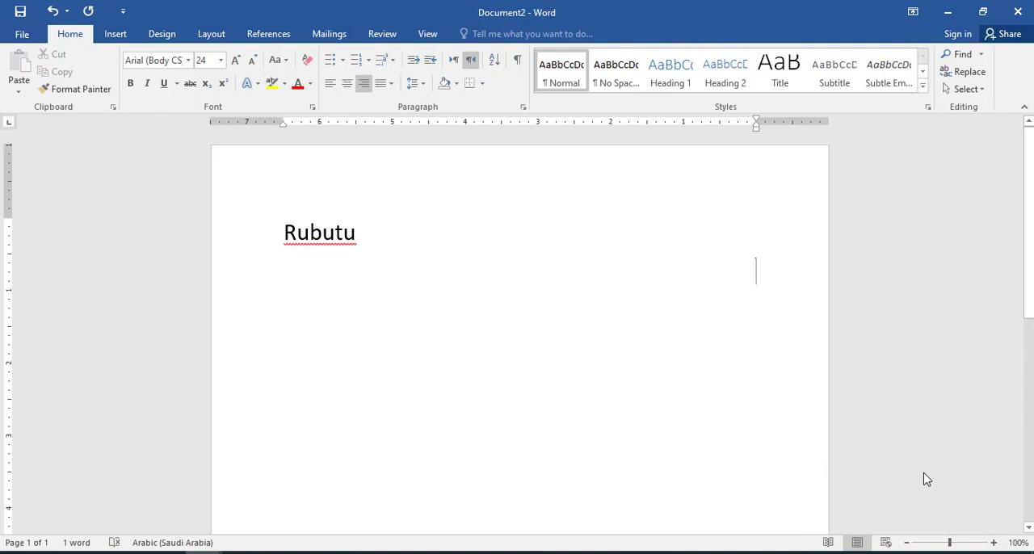
{"action": "type", "text": "الكتابة"}
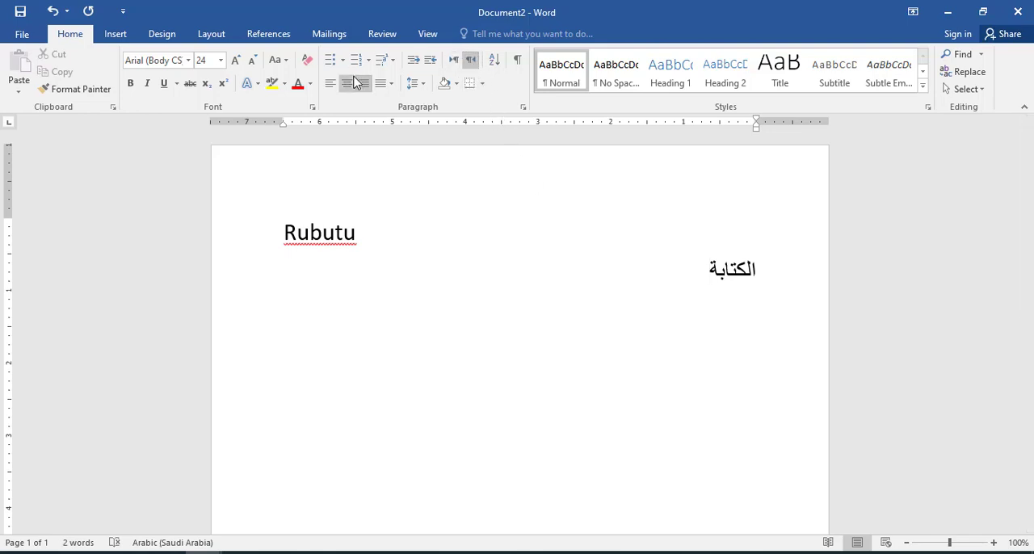
Step: Try left alignment on the Arabic line, restore its right alignment, and reapply left-to-right direction and left alignment to the "Rubutu" line
{"action": "left_click", "coordinate": [330, 83]}
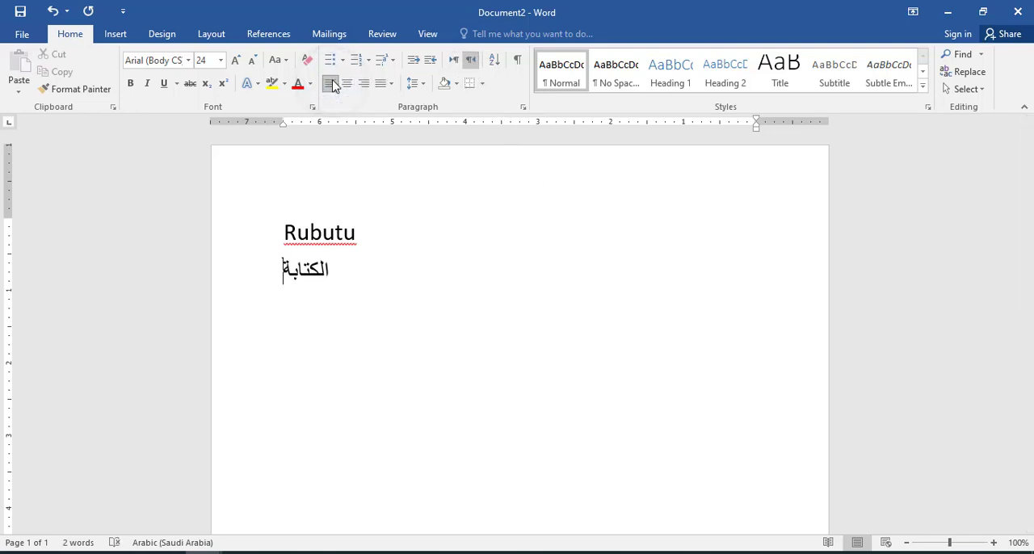
{"action": "left_click", "coordinate": [365, 84]}
{"action": "left_click", "coordinate": [346, 243]}
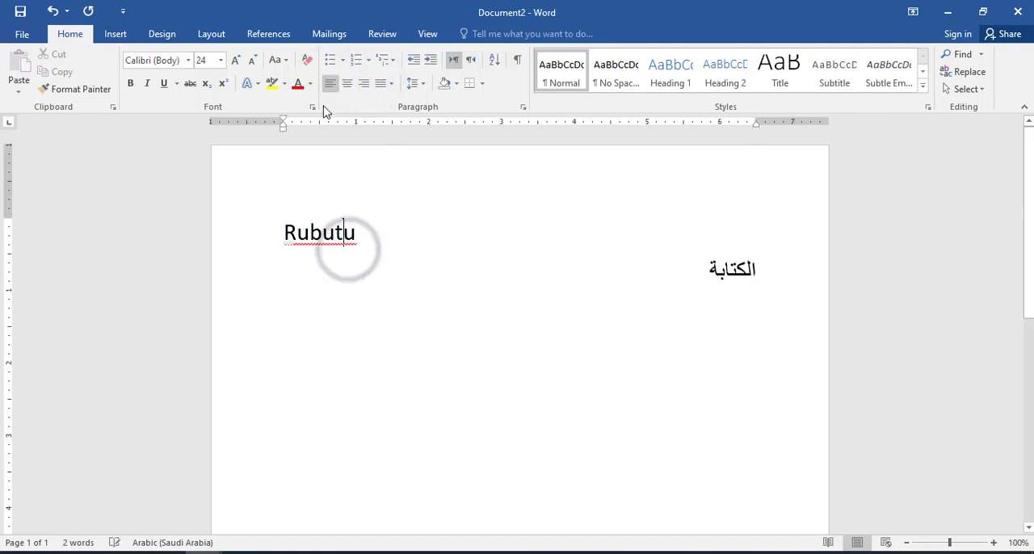
{"action": "left_click", "coordinate": [450, 61]}
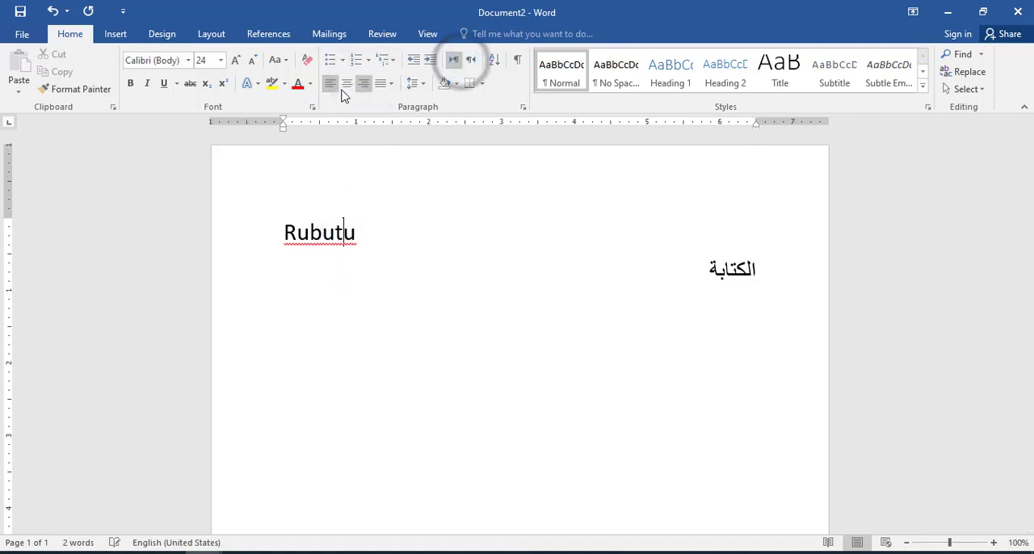
{"action": "left_click", "coordinate": [331, 83]}
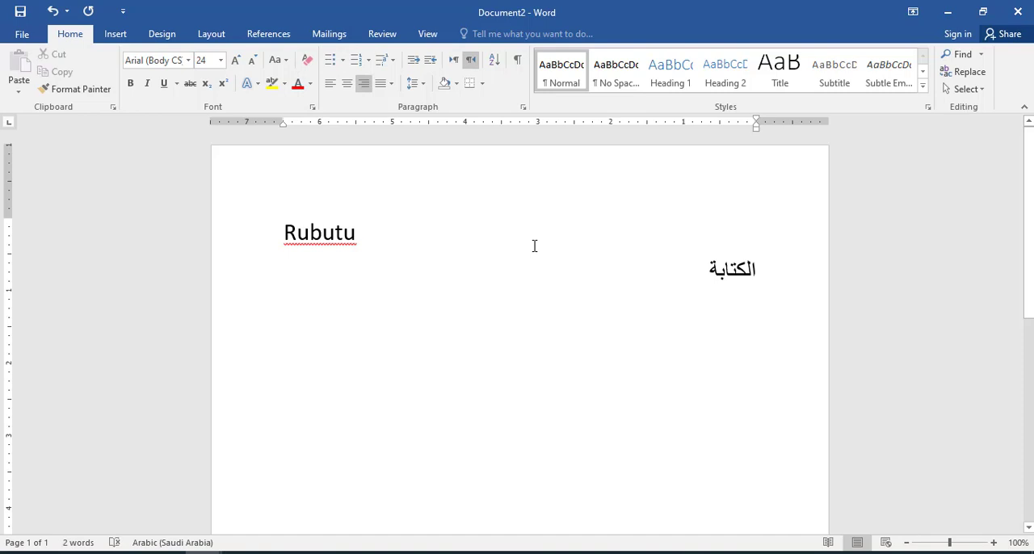
Step: Try the 1. 2. 3. numbering format on the "Rubutu" line and add an empty second list item
{"action": "left_click", "coordinate": [368, 61]}
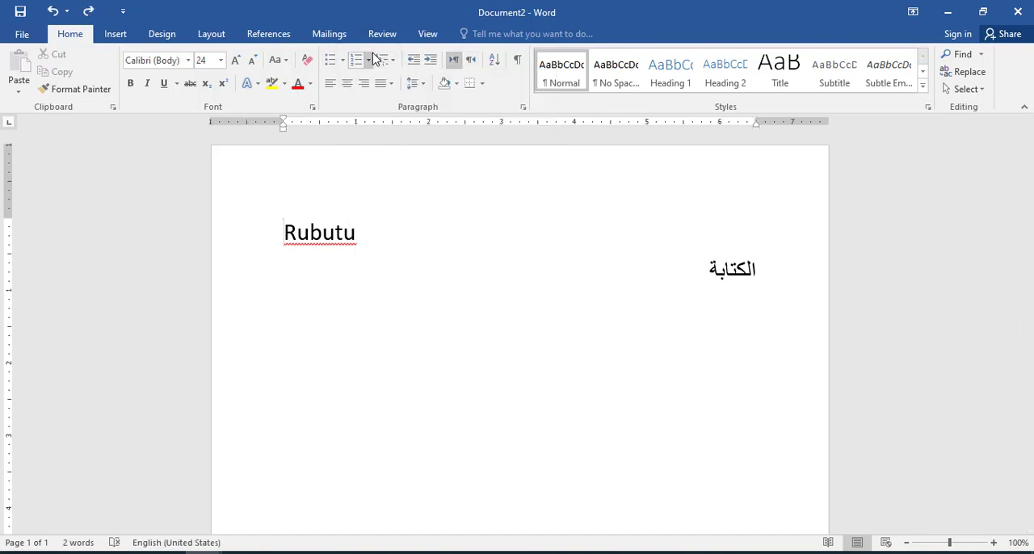
{"action": "left_click", "coordinate": [368, 61]}
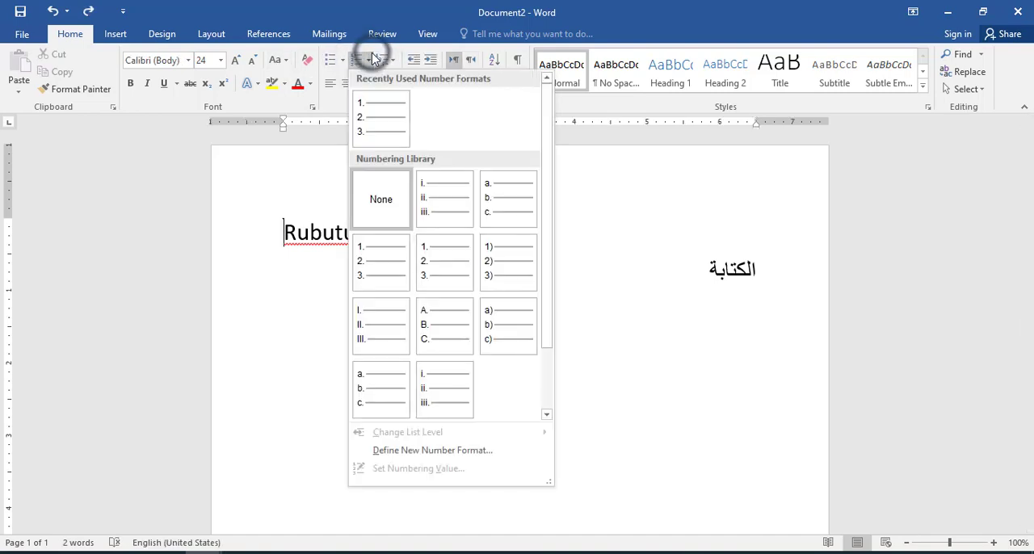
{"action": "left_click", "coordinate": [382, 128]}
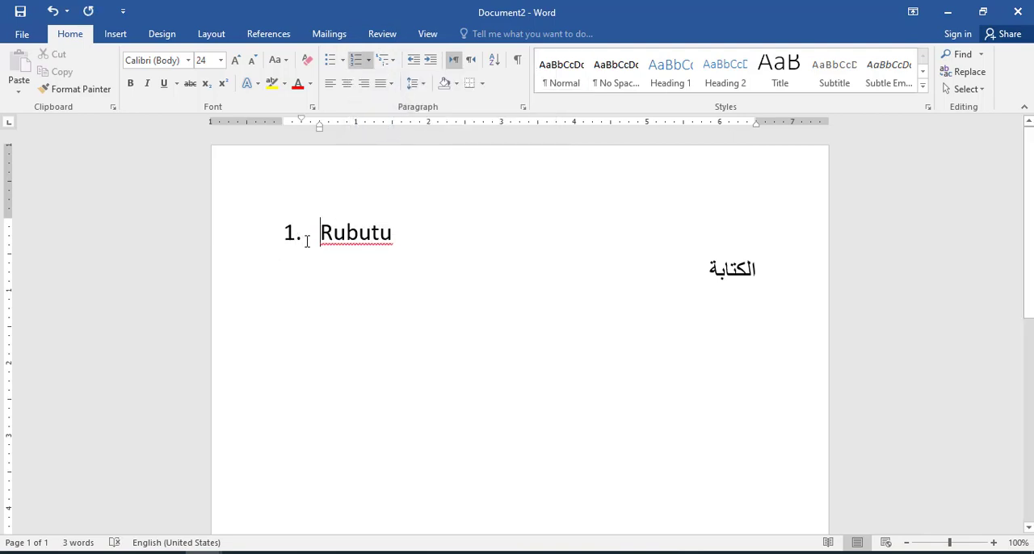
{"action": "left_click", "coordinate": [413, 233]}
{"action": "key", "text": "Return"}
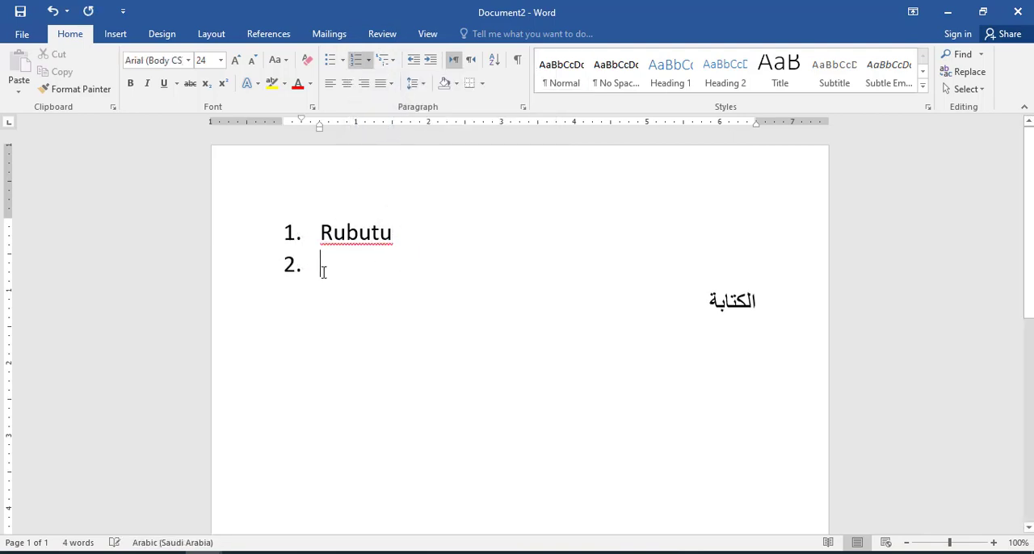
Step: Try the same numbering format on the Arabic line "الكتابة"
{"action": "left_click", "coordinate": [784, 288]}
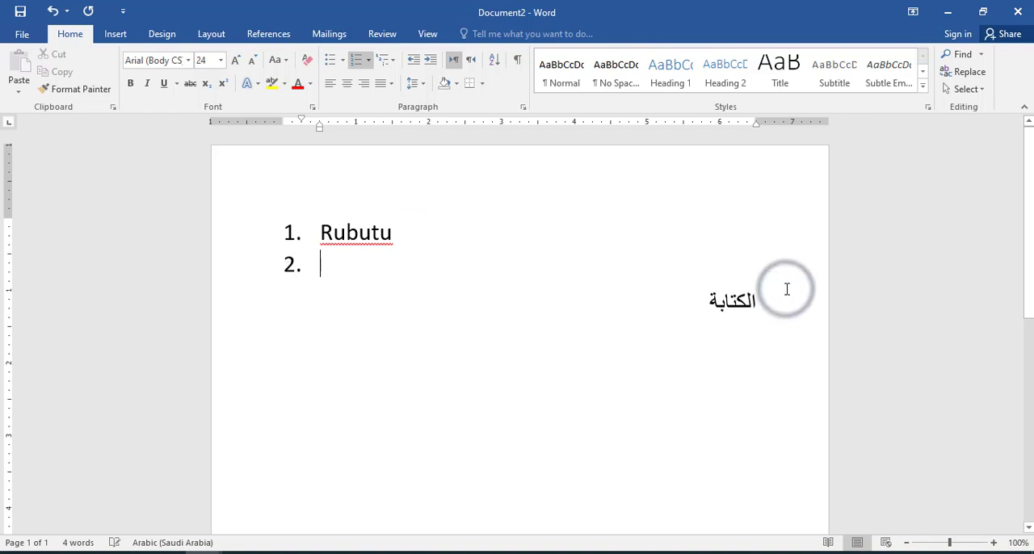
{"action": "left_click", "coordinate": [778, 295]}
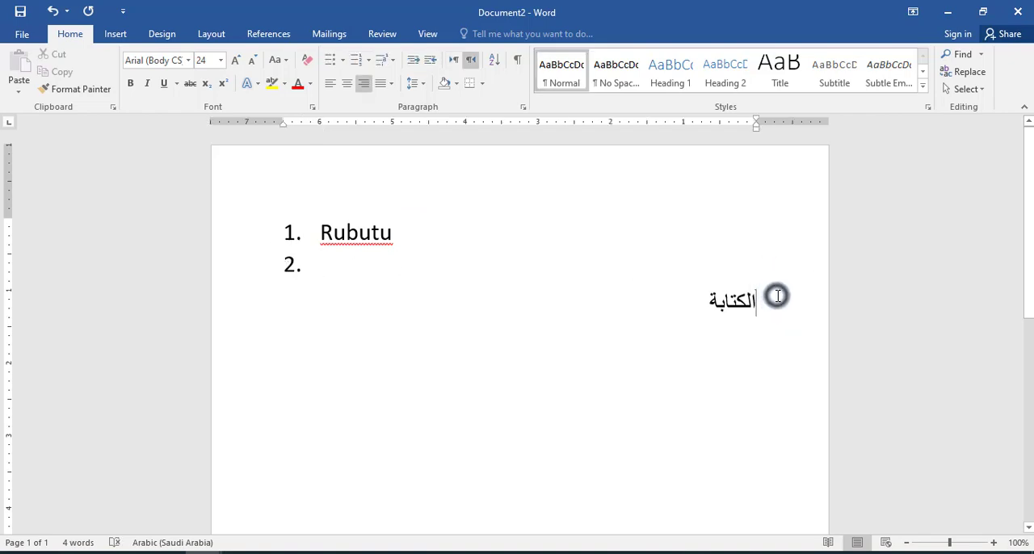
{"action": "left_click", "coordinate": [366, 60]}
{"action": "left_click", "coordinate": [373, 114]}
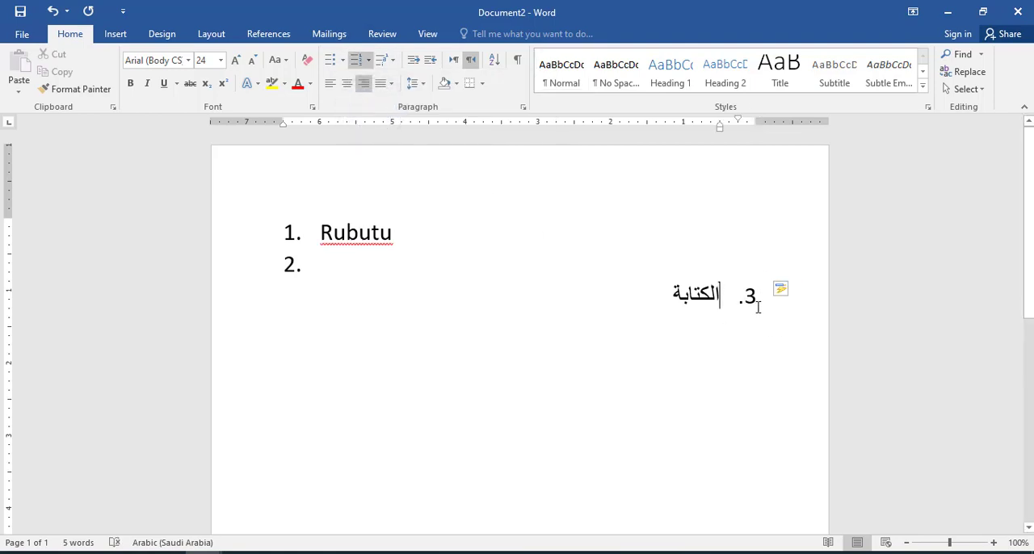
Step: Undo the numbering on both lines and the added list item, and return to the start of the Arabic line
{"action": "key", "text": "ctrl+z"}
{"action": "key", "text": "ctrl+z"}
{"action": "key", "text": "ctrl+z"}
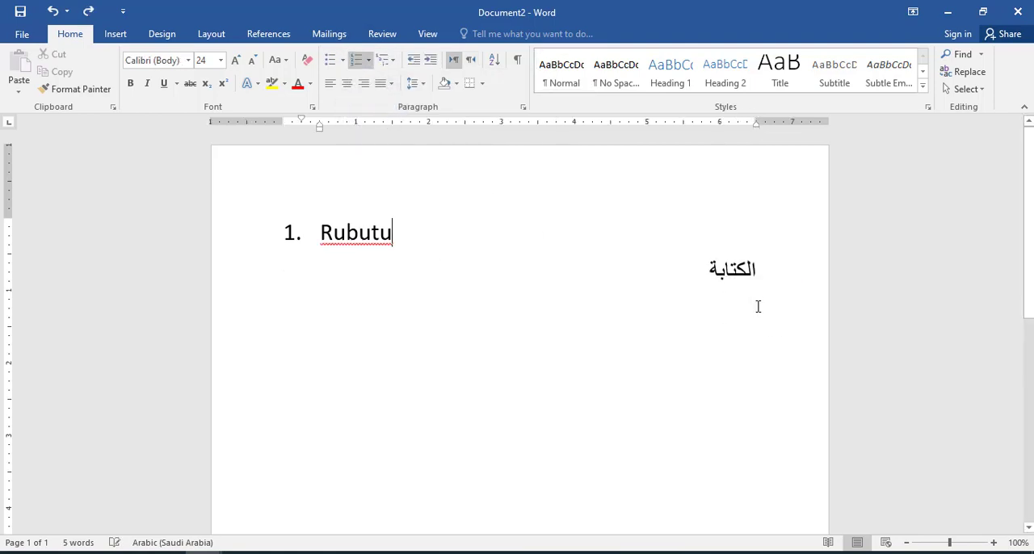
{"action": "left_click", "coordinate": [767, 285]}
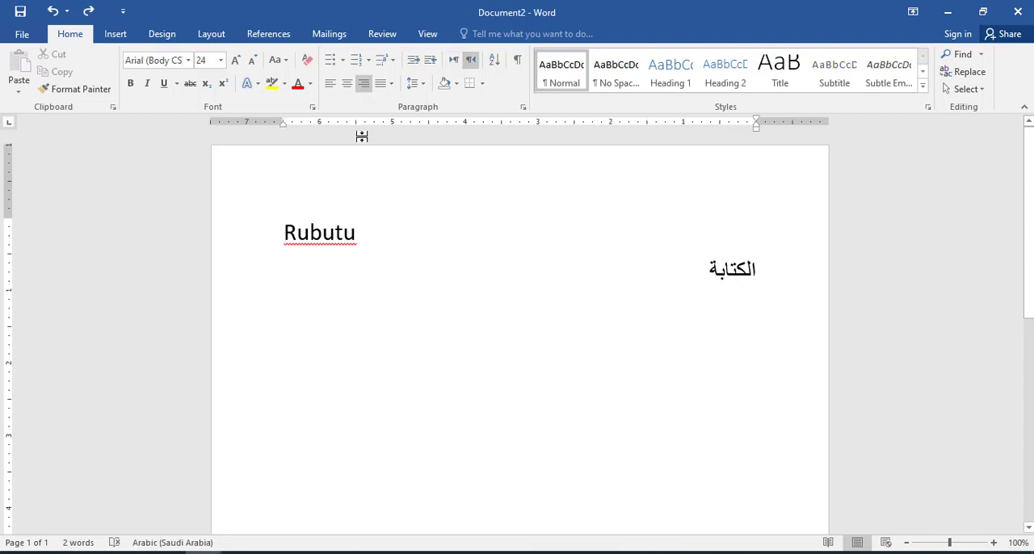
Step: Set the Numeral option to Context in the advanced document content options and apply it
{"action": "left_click", "coordinate": [37, 45]}
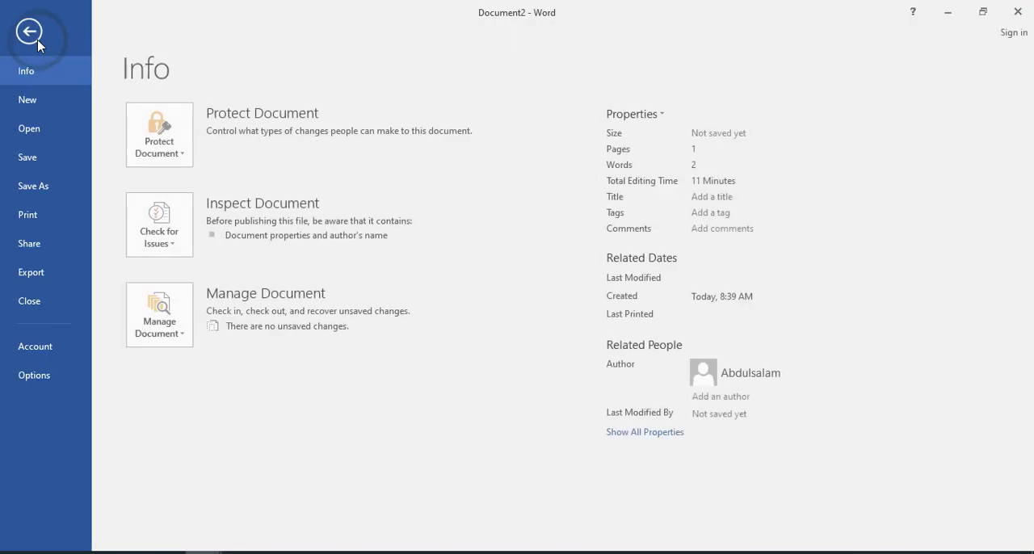
{"action": "left_click", "coordinate": [63, 388]}
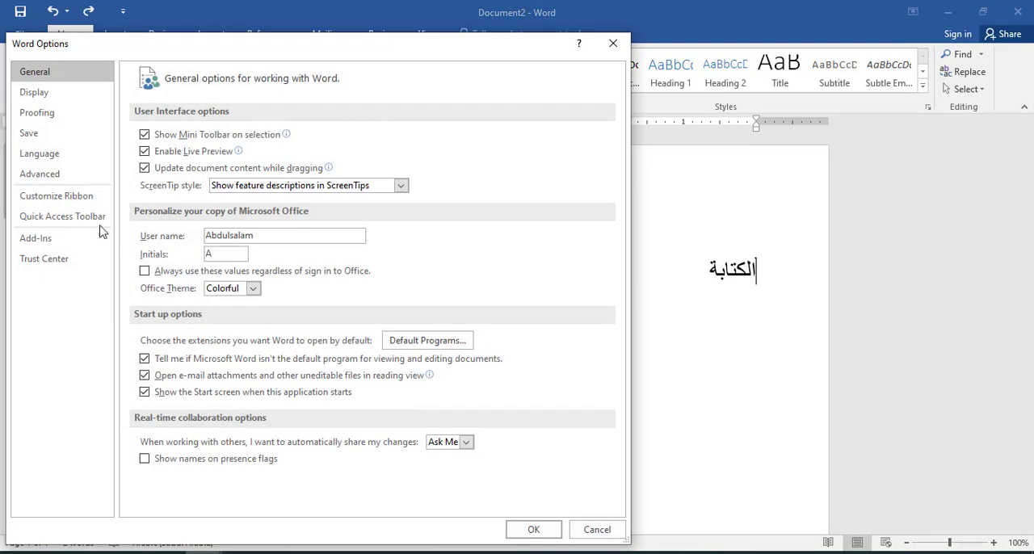
{"action": "left_click", "coordinate": [42, 175]}
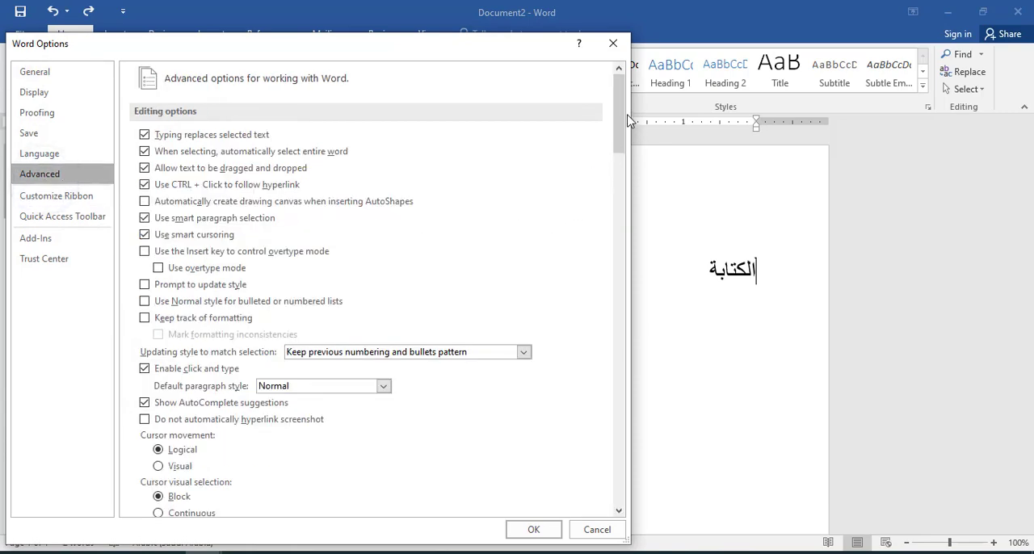
{"action": "left_click_drag", "start_coordinate": [619, 114], "coordinate": [614, 259]}
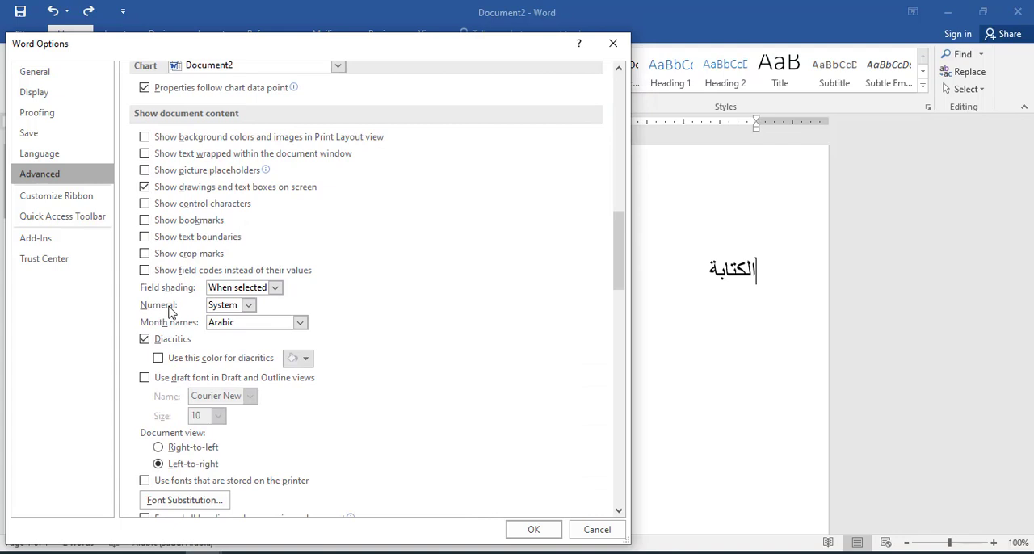
{"action": "left_click", "coordinate": [248, 304]}
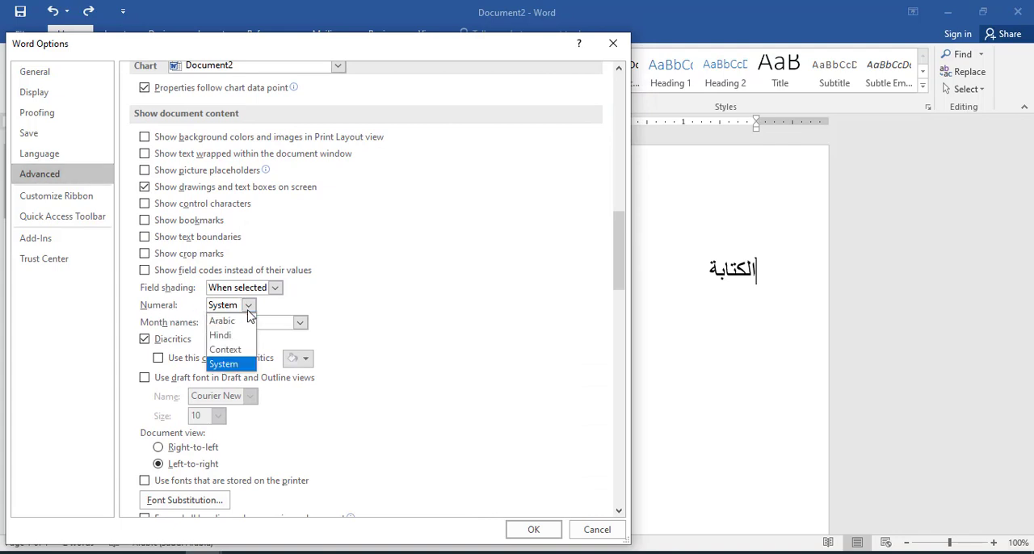
{"action": "left_click", "coordinate": [250, 353]}
{"action": "left_click", "coordinate": [534, 529]}
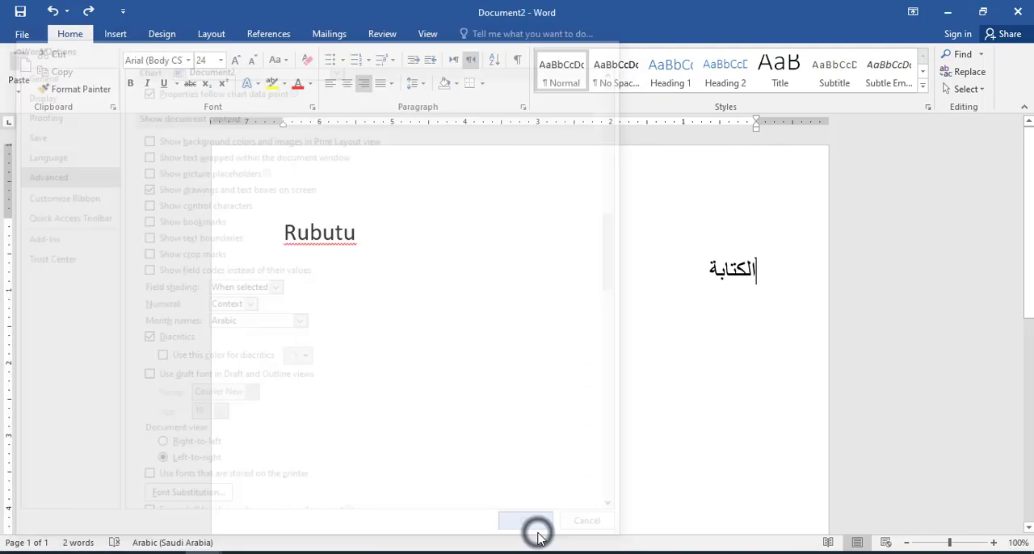
Step: Number the Arabic line as a 1. list and set the advanced Numeral option to Hindi
{"action": "left_click", "coordinate": [368, 60]}
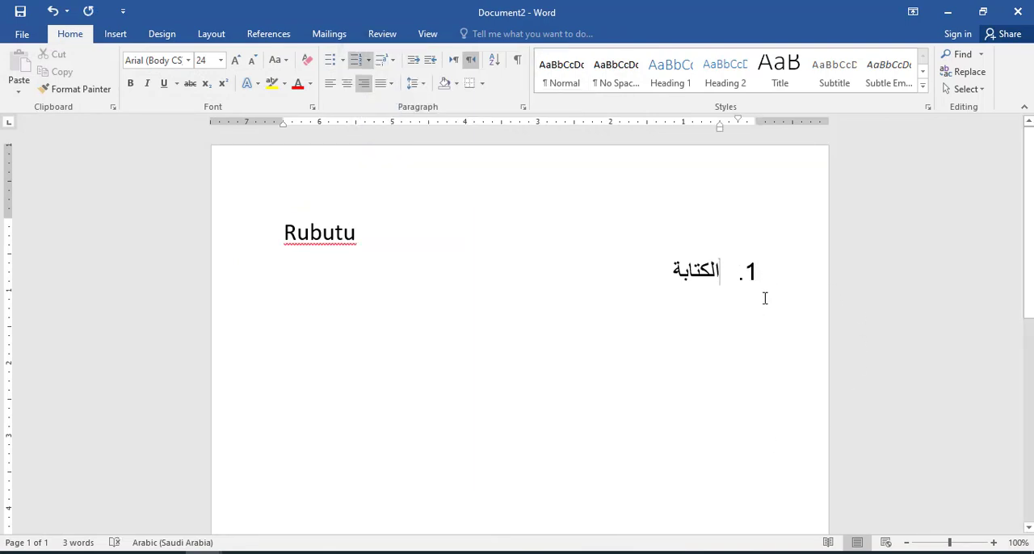
{"action": "left_click", "coordinate": [18, 35]}
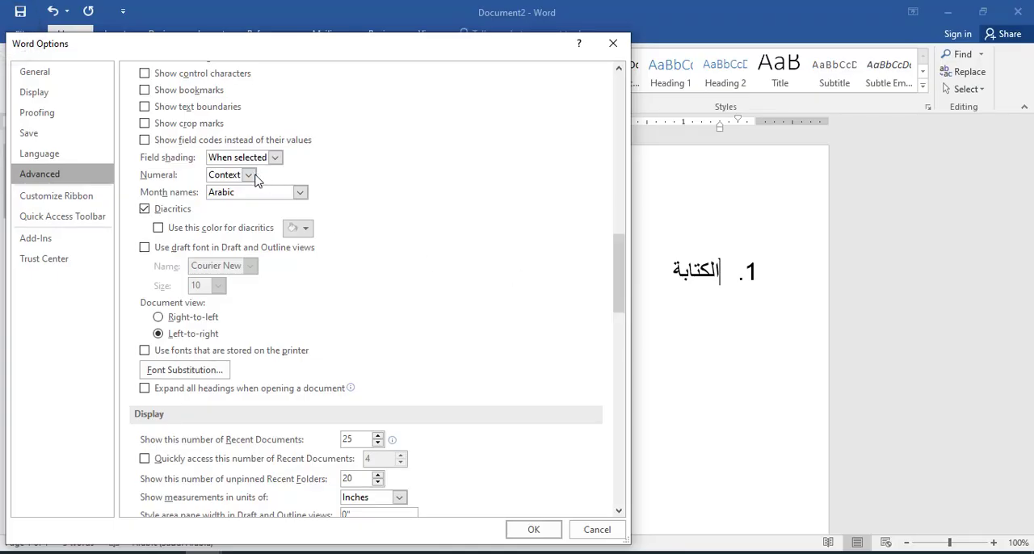
{"action": "left_click", "coordinate": [254, 179]}
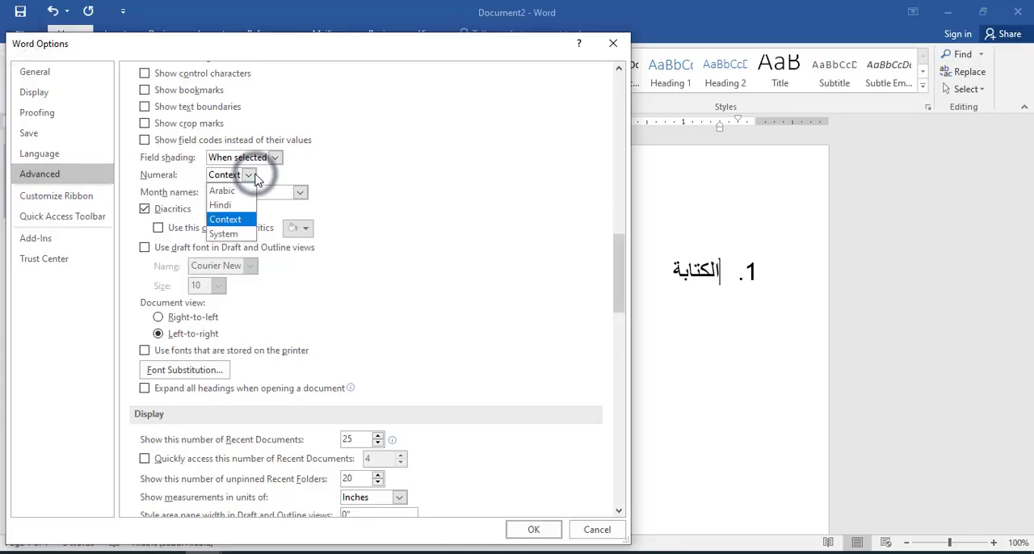
{"action": "left_click", "coordinate": [232, 206]}
{"action": "left_click", "coordinate": [529, 529]}
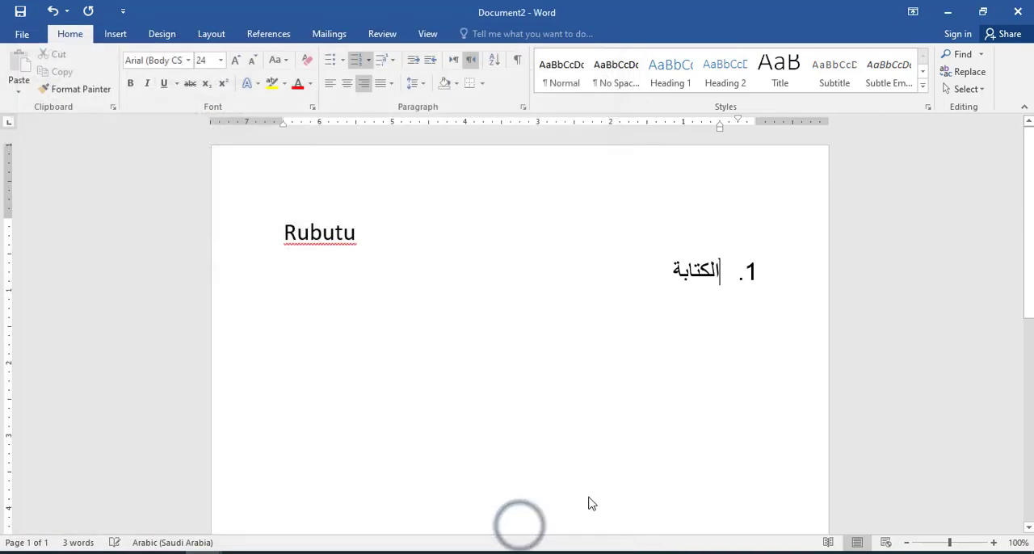
Step: Add "البيت" as the second item of the Arabic list and start an empty third item
{"action": "left_click", "coordinate": [639, 275]}
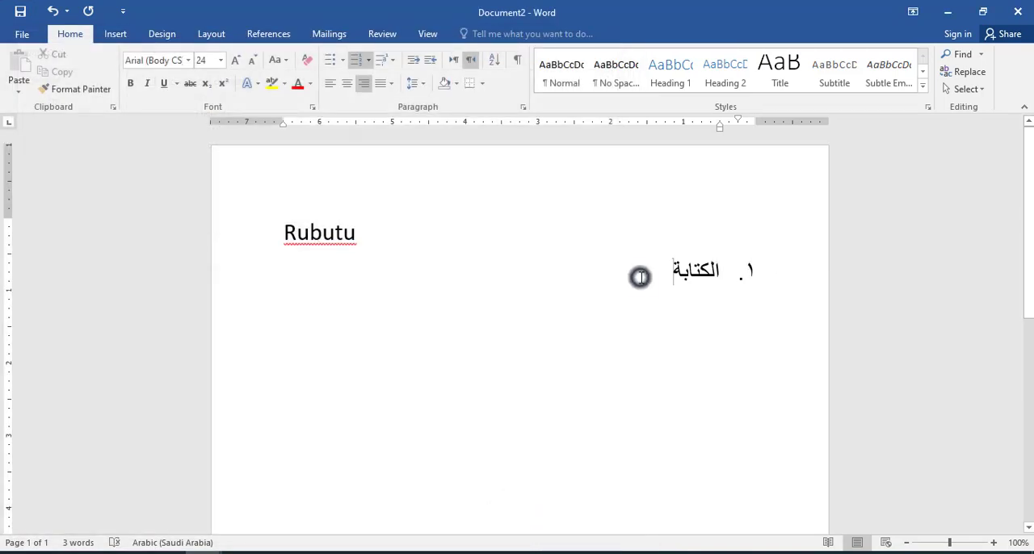
{"action": "key", "text": "Return"}
{"action": "type", "text": "البيت"}
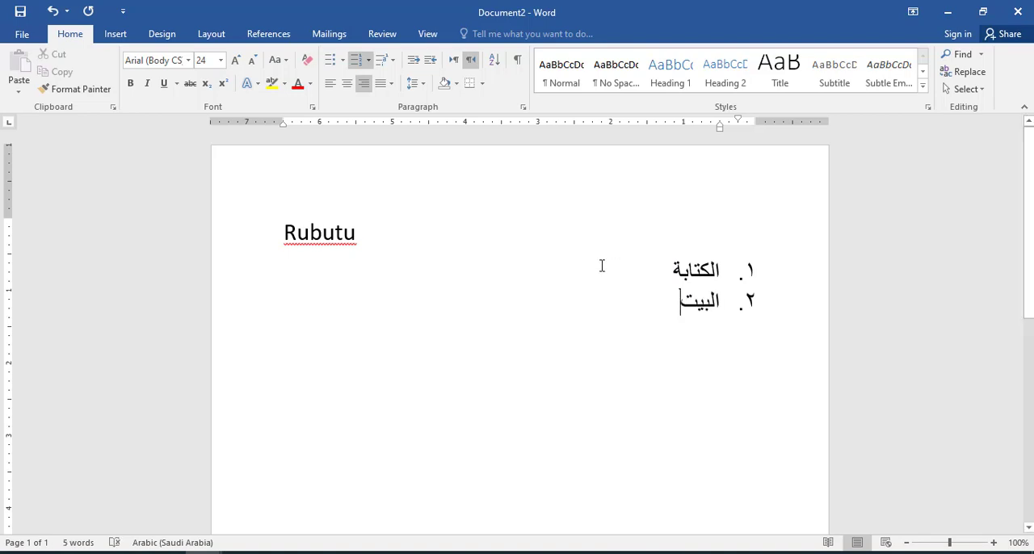
{"action": "key", "text": "Return"}
{"action": "left_click", "coordinate": [119, 33]}
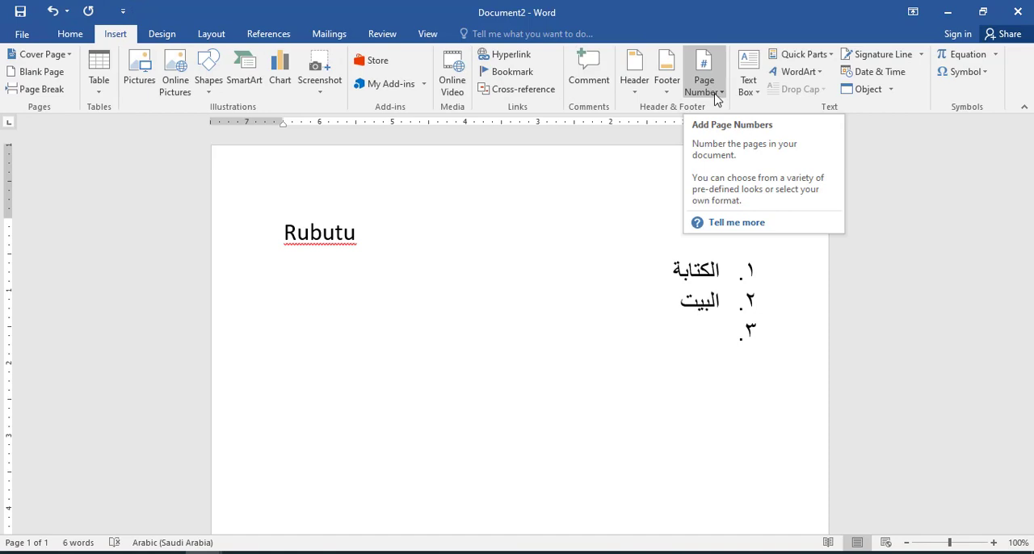
{"action": "left_click", "coordinate": [21, 34]}
{"action": "left_click", "coordinate": [30, 31]}
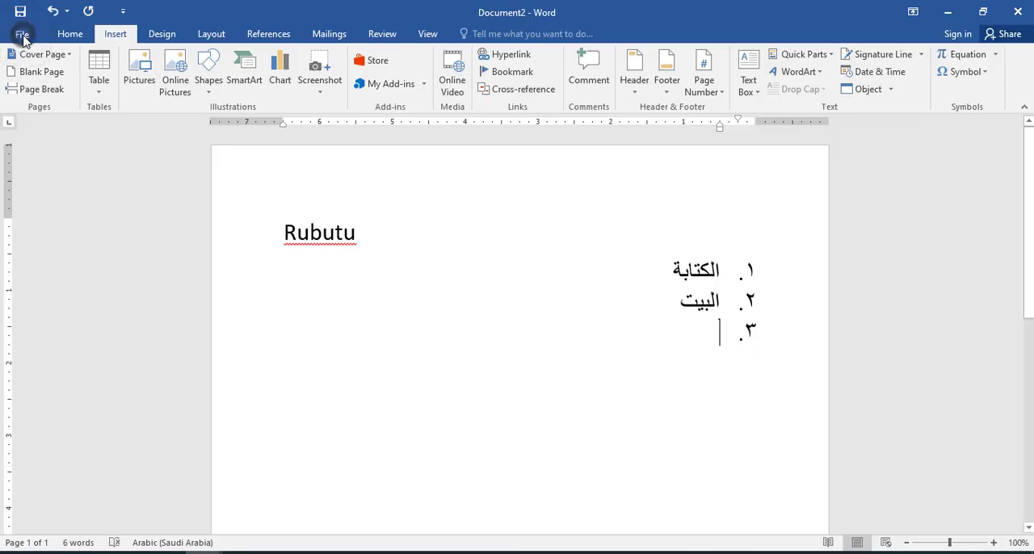
{"action": "left_click", "coordinate": [21, 34]}
{"action": "left_click", "coordinate": [30, 30]}
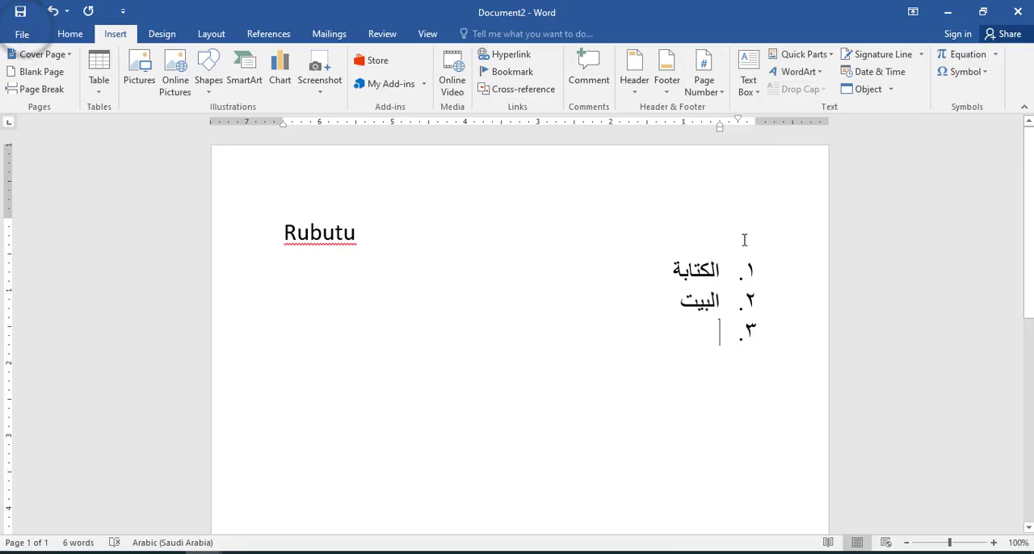
Step: Insert a centred page number at the bottom of the page, enlarge it to 20 pt and leave the footer
{"action": "left_click", "coordinate": [704, 81]}
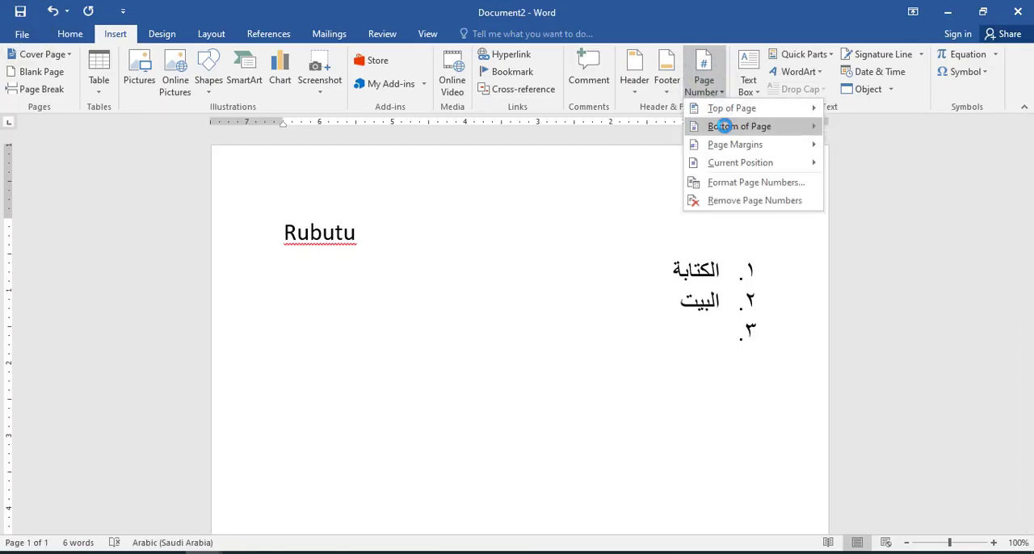
{"action": "mouse_move", "coordinate": [723, 126]}
{"action": "left_click", "coordinate": [611, 249]}
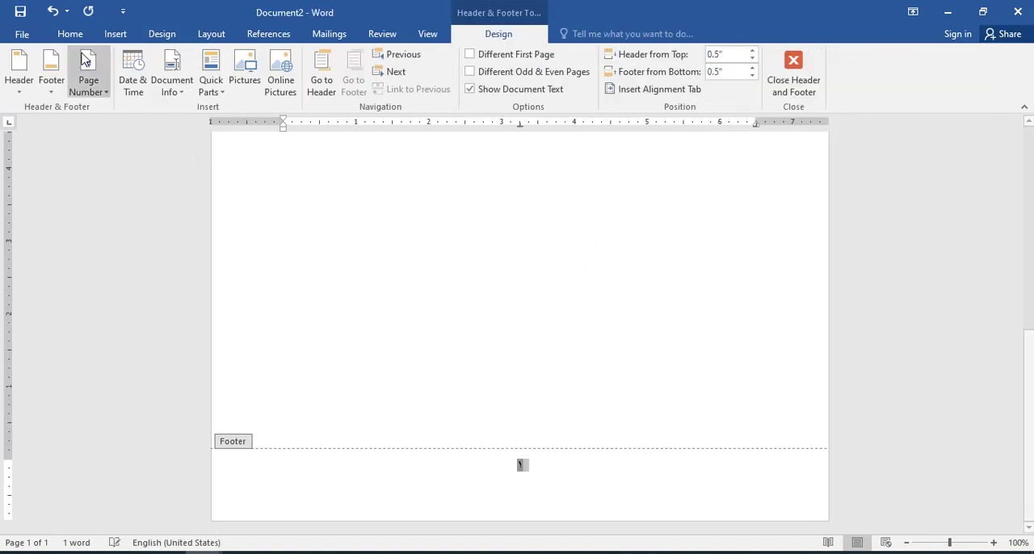
{"action": "left_click", "coordinate": [71, 33]}
{"action": "left_click", "coordinate": [557, 466]}
{"action": "left_click", "coordinate": [571, 395]}
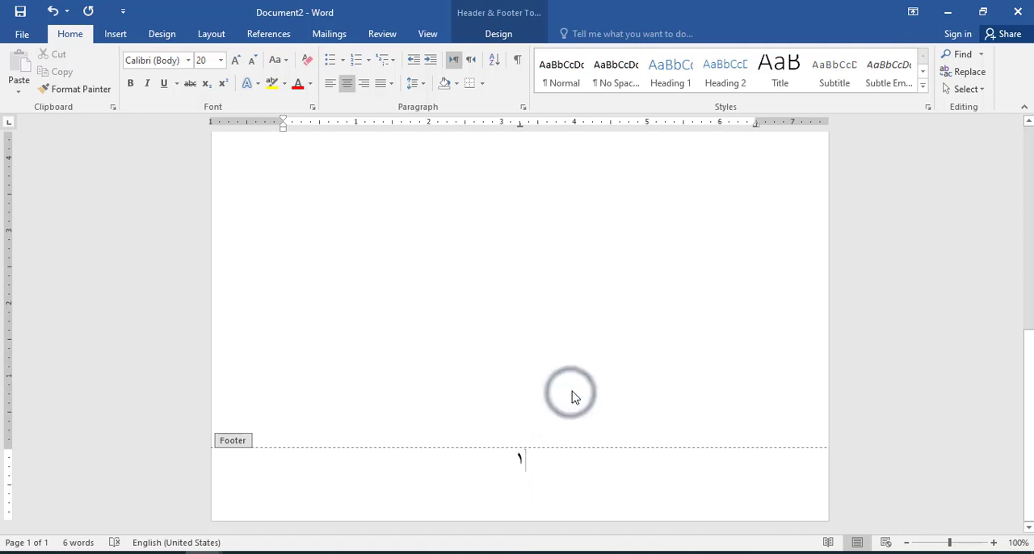
{"action": "double_click", "coordinate": [614, 220]}
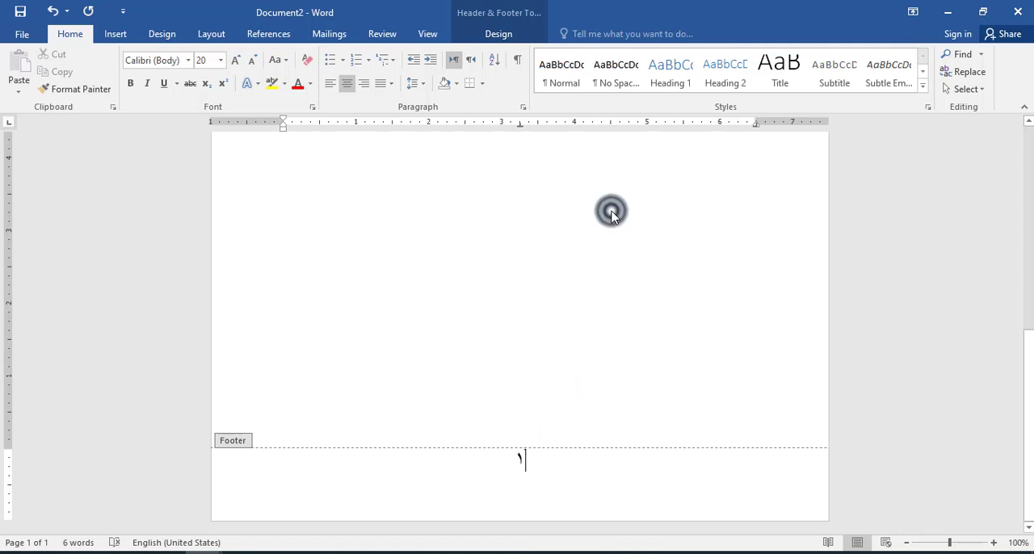
Step: Add a page break to start a second page and check the page number in its footer
{"action": "key", "text": "ctrl+Return"}
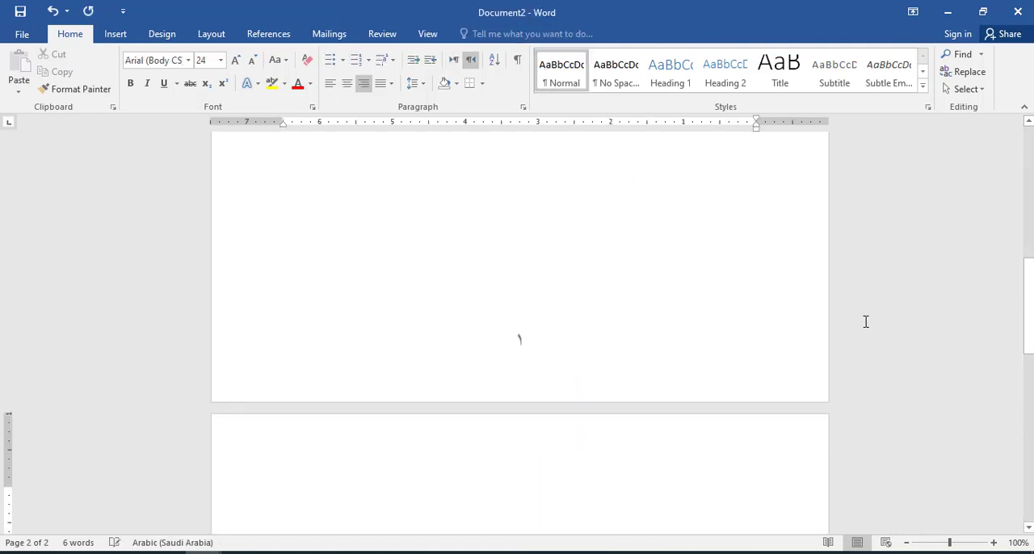
{"action": "left_click_drag", "start_coordinate": [1031, 298], "coordinate": [1011, 489]}
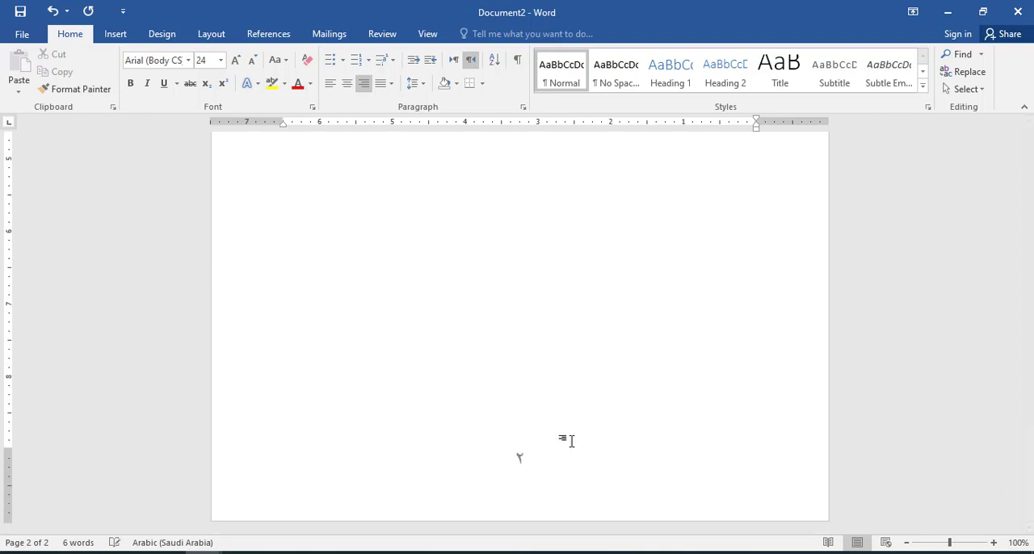
{"action": "double_click", "coordinate": [532, 473]}
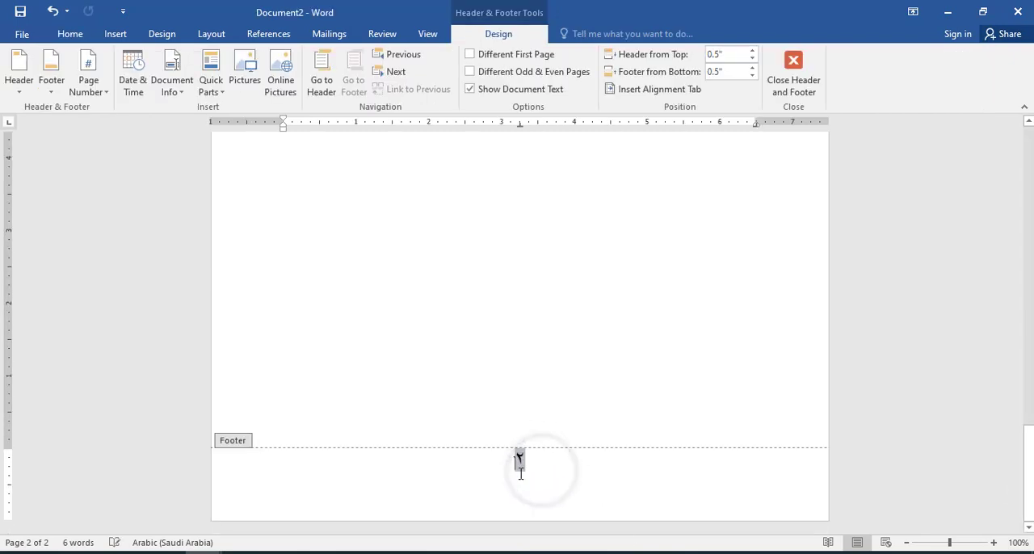
{"action": "left_click", "coordinate": [568, 353]}
{"action": "left_click", "coordinate": [568, 353]}
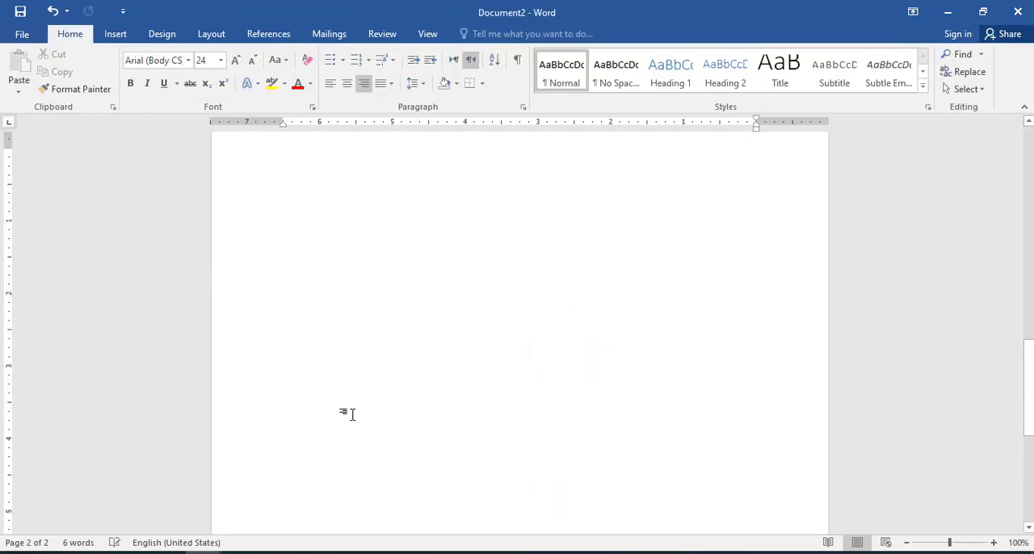
{"action": "left_click_drag", "start_coordinate": [1029, 420], "coordinate": [1029, 208]}
Step: Switch to the PDF "صف القواعد (الصرف) (2)" in the browser and examine the page number at the foot of page 10
{"action": "key", "text": "alt+Tab"}
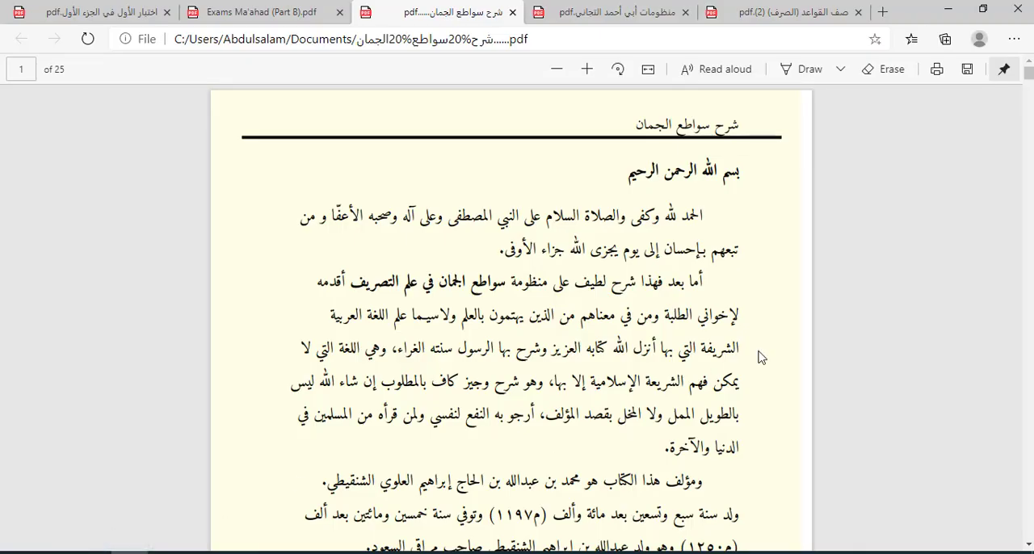
{"action": "left_click", "coordinate": [788, 12]}
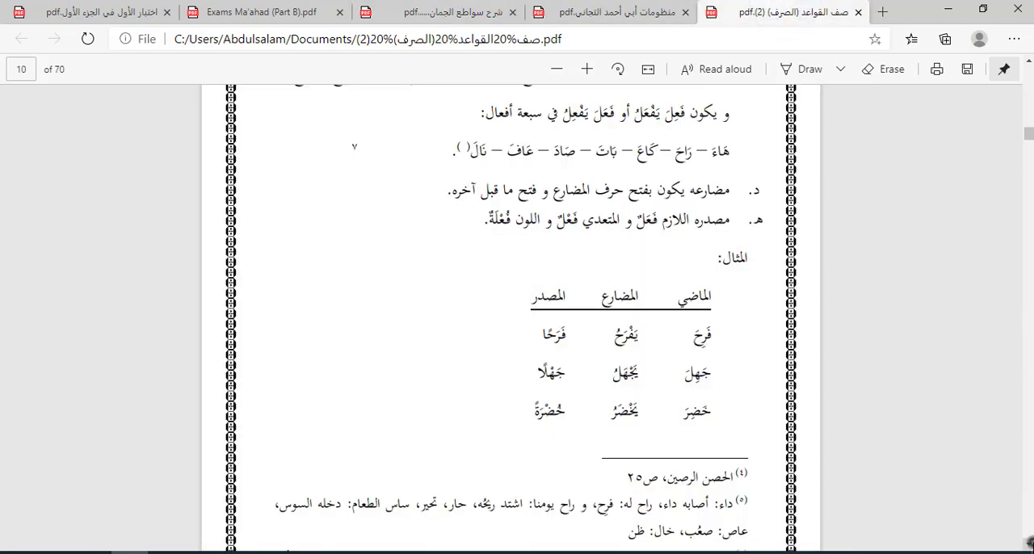
{"action": "scroll", "coordinate": [551, 356], "scroll_direction": "down", "scroll_amount": 3}
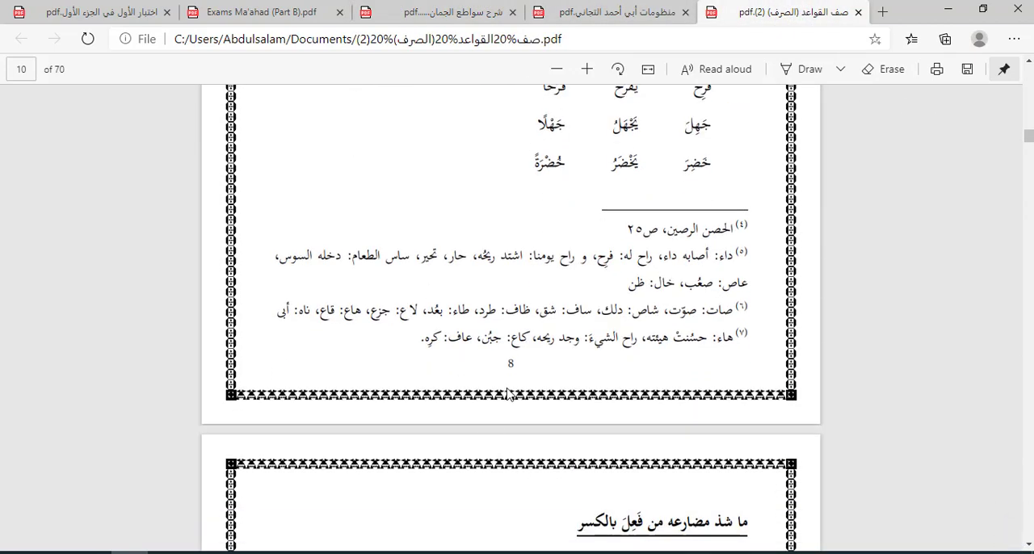
{"action": "scroll", "coordinate": [856, 157], "scroll_direction": "up", "scroll_amount": 3}
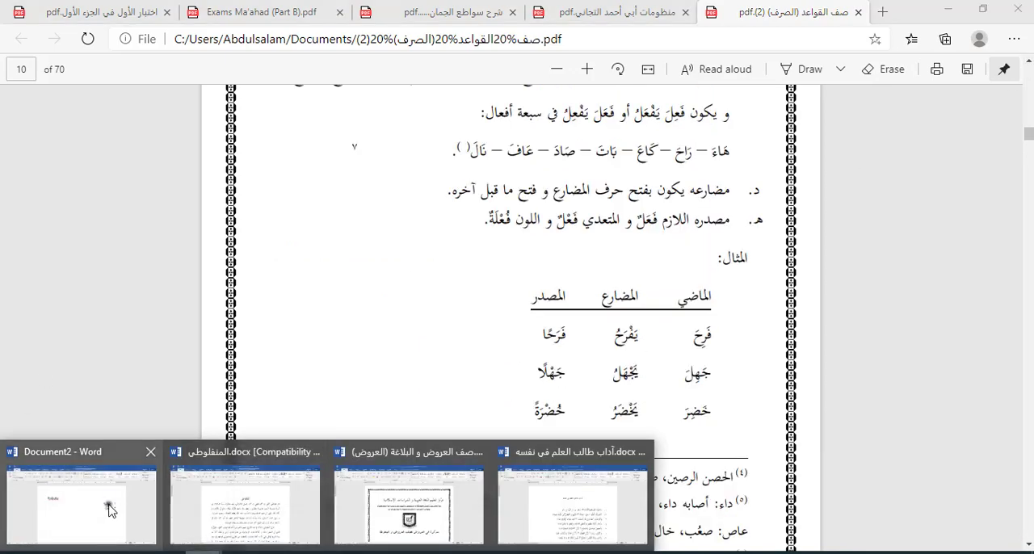
Step: Return to Document2 in Word, end the Arabic numbered list after its second item and open the column layout choices
{"action": "left_click", "coordinate": [111, 508]}
{"action": "left_click", "coordinate": [644, 331]}
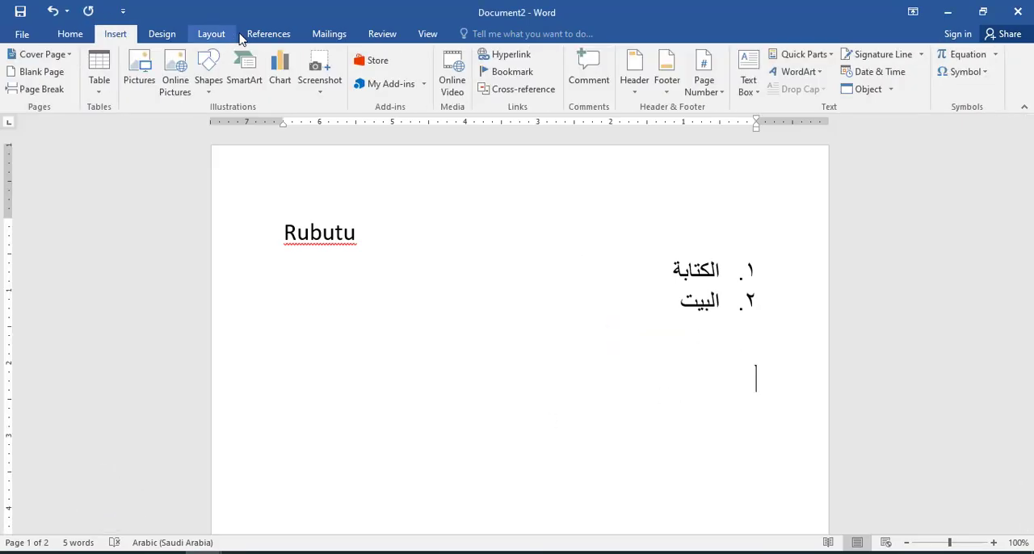
{"action": "left_click", "coordinate": [227, 35]}
{"action": "left_click", "coordinate": [141, 90]}
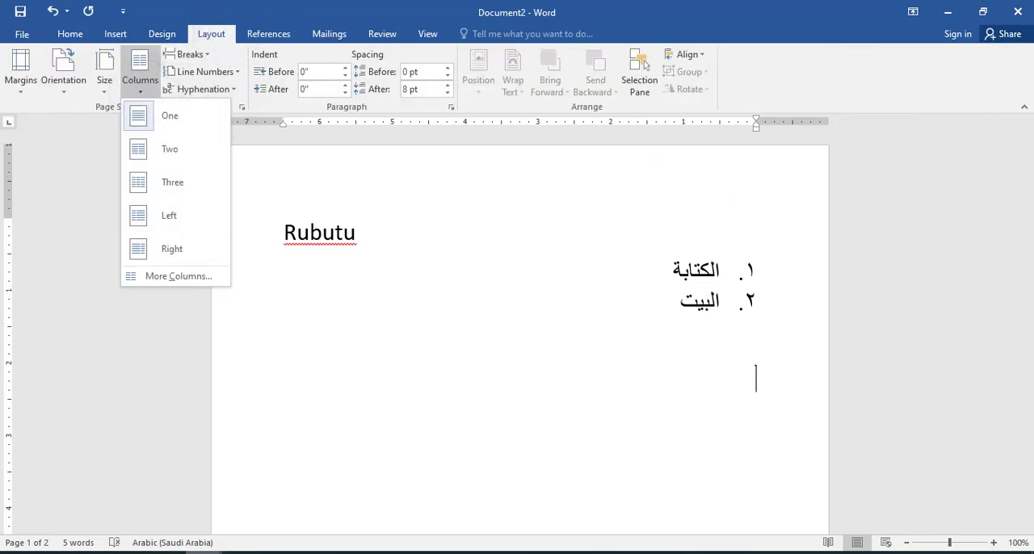
Step: Switch to المنفلوطي.docx, select the first paragraph below the title, try a two-column layout on it and undo that layout
{"action": "left_click", "coordinate": [219, 531]}
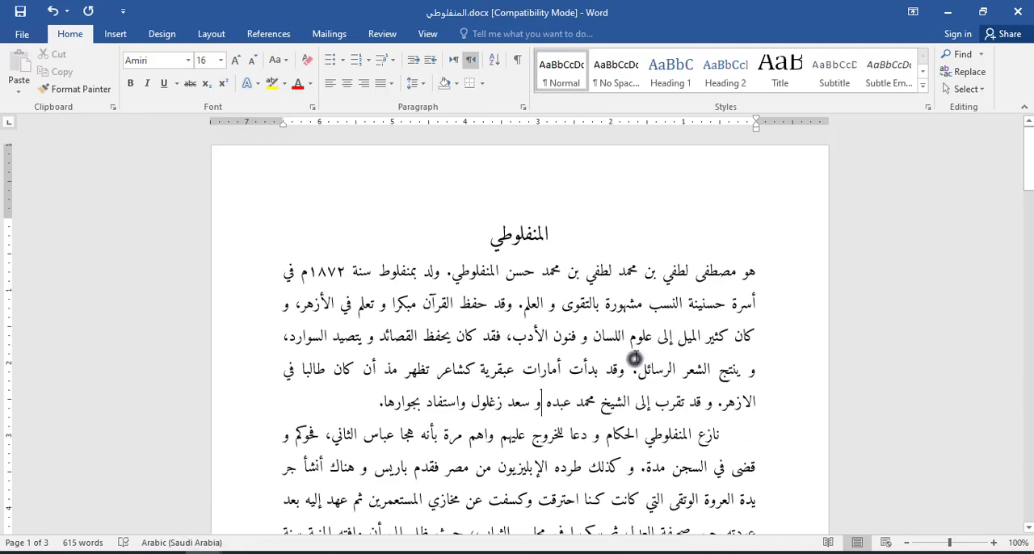
{"action": "left_click_drag", "start_coordinate": [756, 272], "coordinate": [372, 406]}
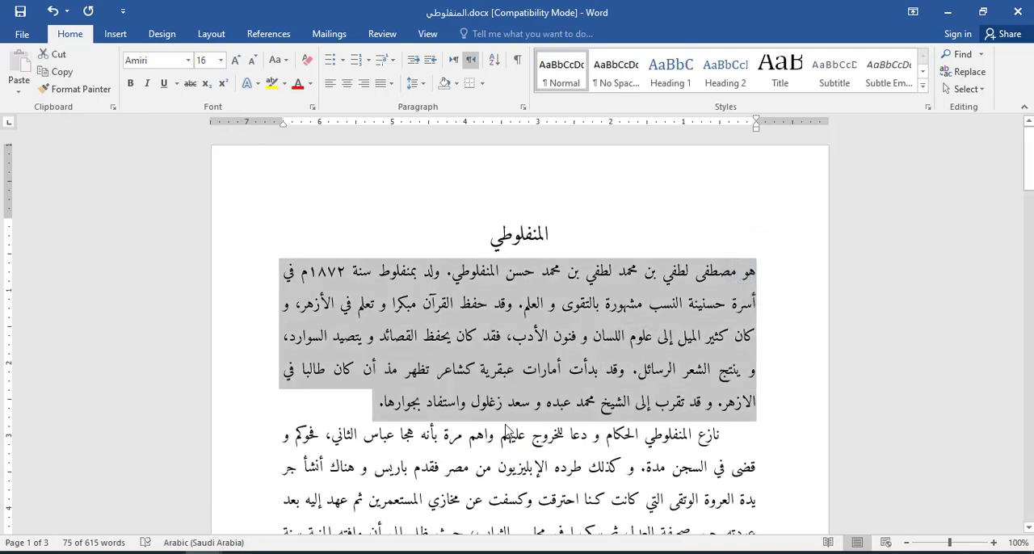
{"action": "left_click", "coordinate": [211, 33]}
{"action": "left_click", "coordinate": [141, 84]}
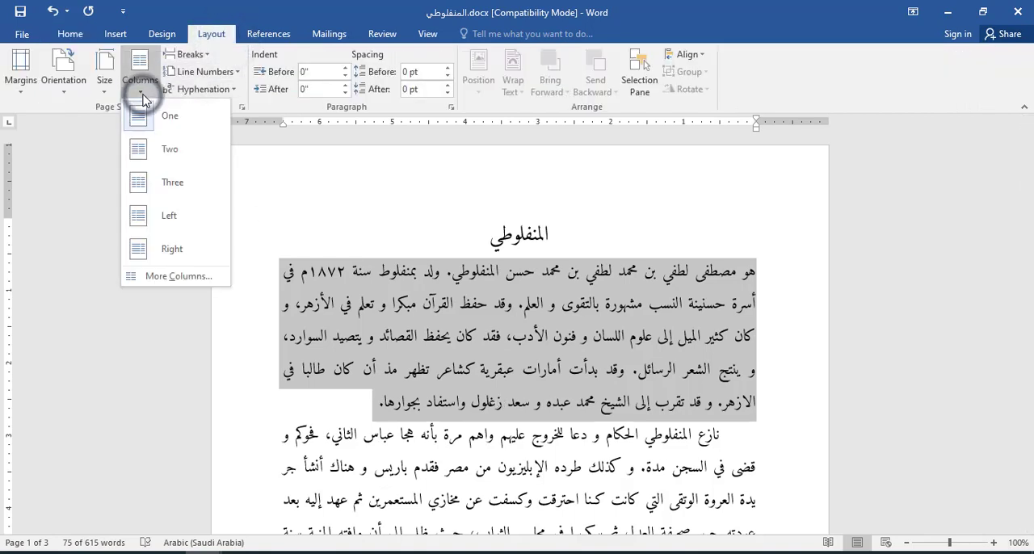
{"action": "left_click", "coordinate": [165, 154]}
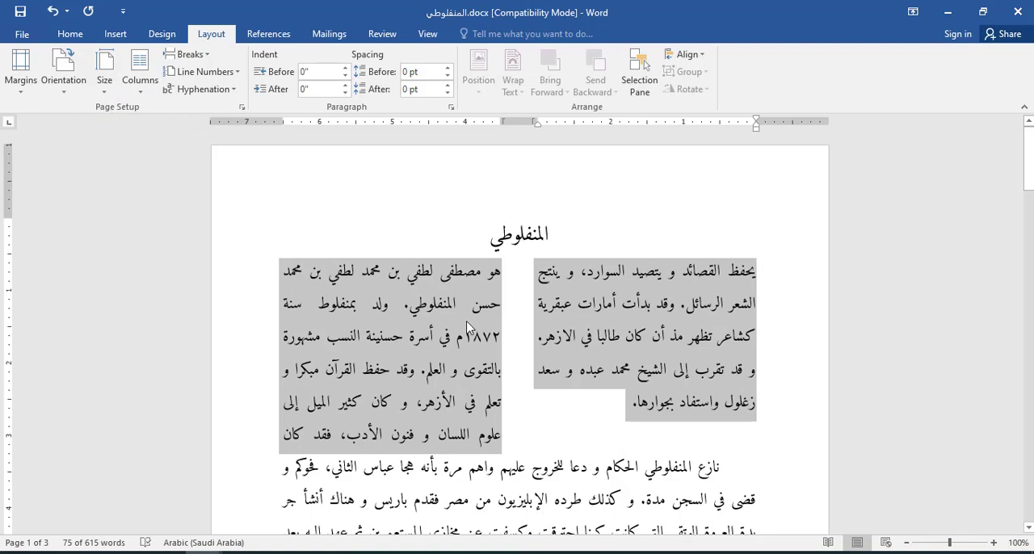
{"action": "left_click", "coordinate": [53, 10]}
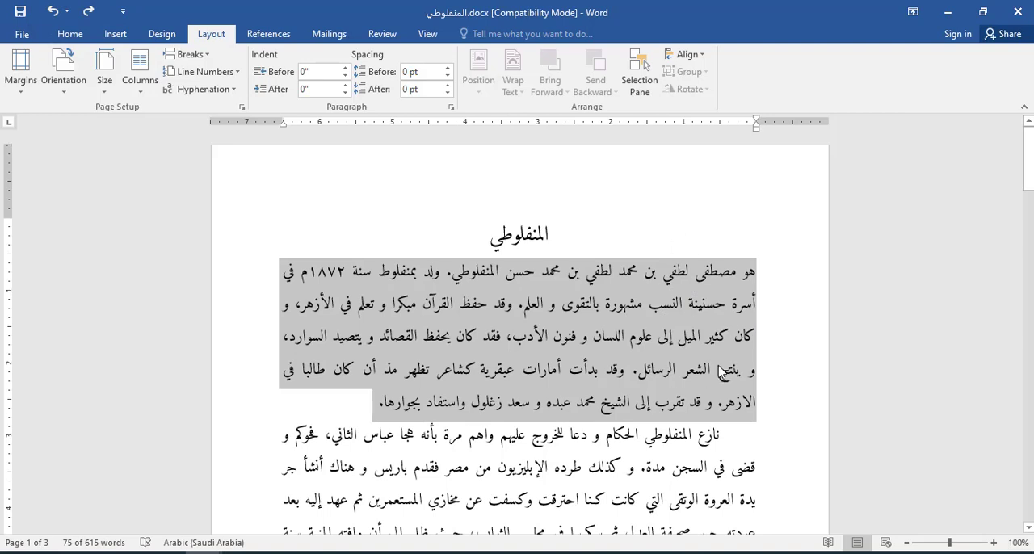
Step: Try a two-column layout with right-to-left order on the selected paragraph and undo both column changes
{"action": "left_click", "coordinate": [140, 73]}
{"action": "left_click", "coordinate": [166, 155]}
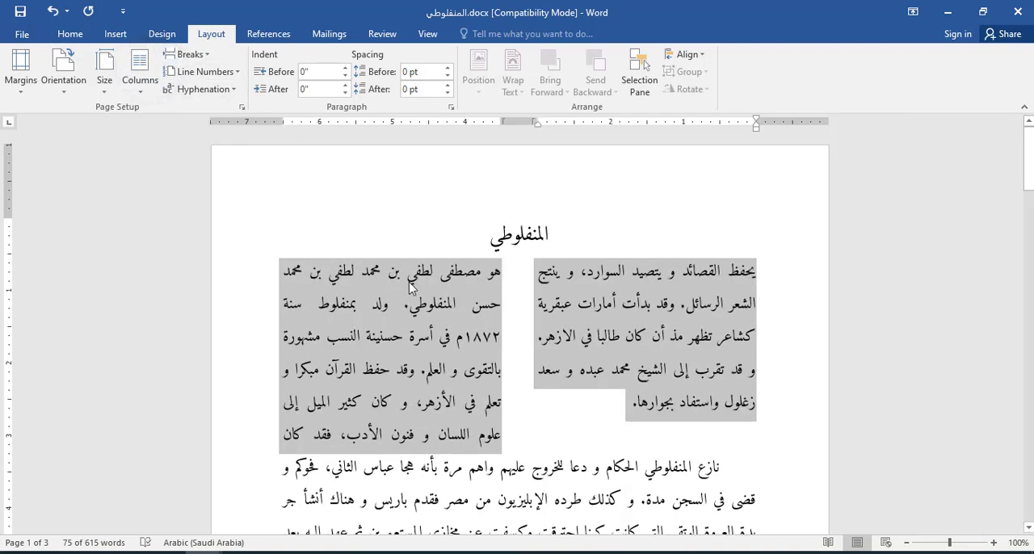
{"action": "left_click", "coordinate": [140, 84]}
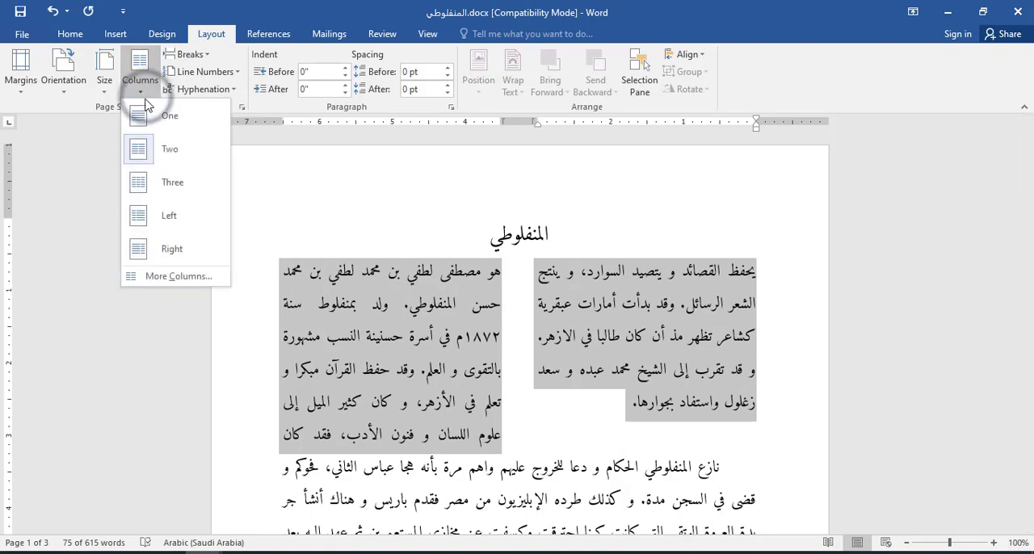
{"action": "left_click", "coordinate": [202, 277]}
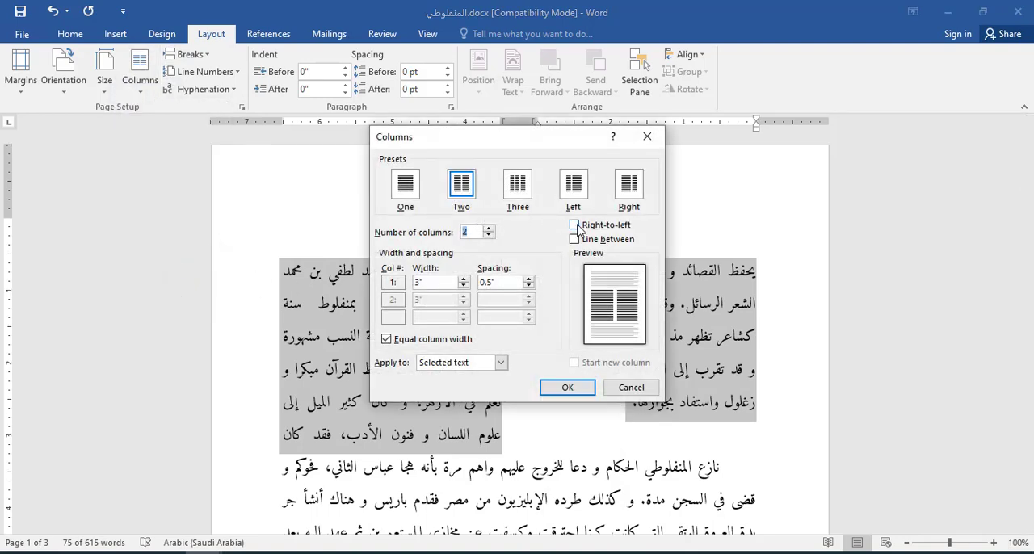
{"action": "left_click", "coordinate": [575, 226]}
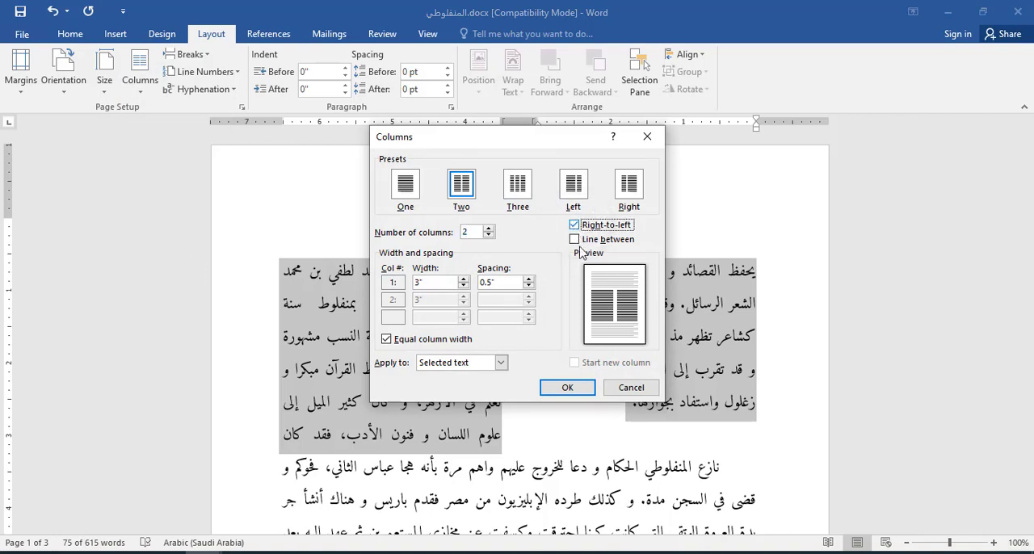
{"action": "left_click", "coordinate": [568, 388]}
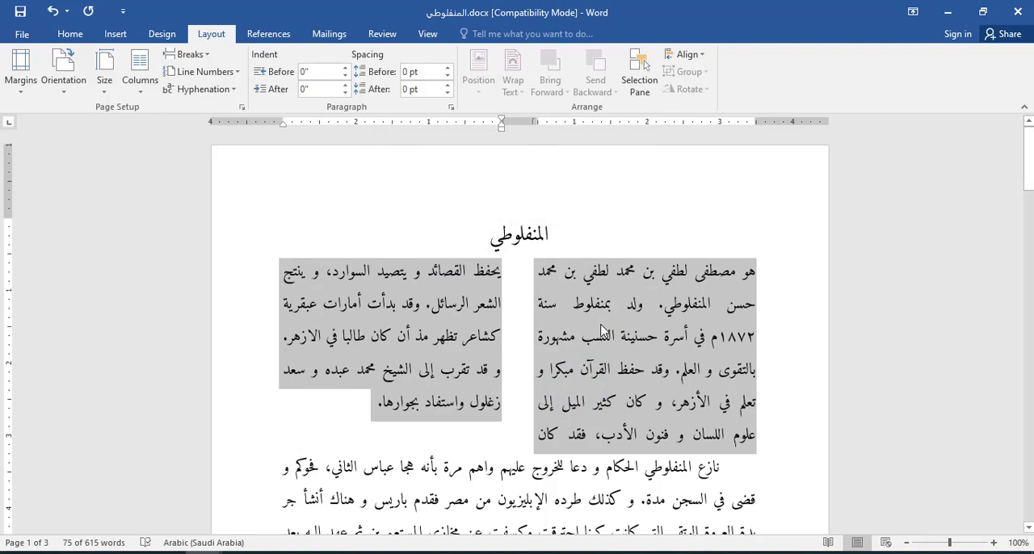
{"action": "key", "text": "ctrl+z"}
{"action": "key", "text": "ctrl+z"}
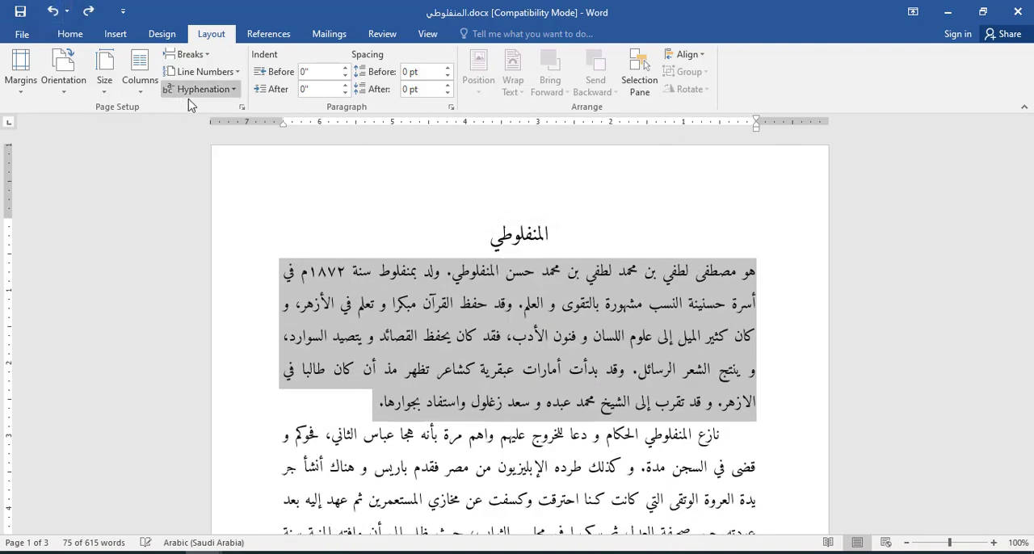
Step: Lay out the selected paragraph in two right-to-left columns using the Columns settings
{"action": "left_click", "coordinate": [140, 95]}
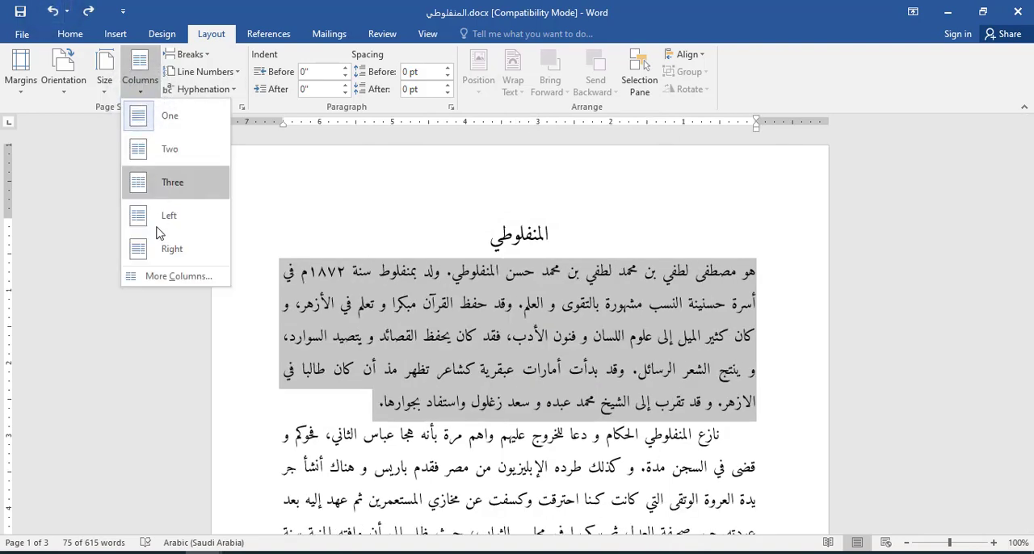
{"action": "left_click", "coordinate": [171, 279]}
{"action": "left_click", "coordinate": [463, 190]}
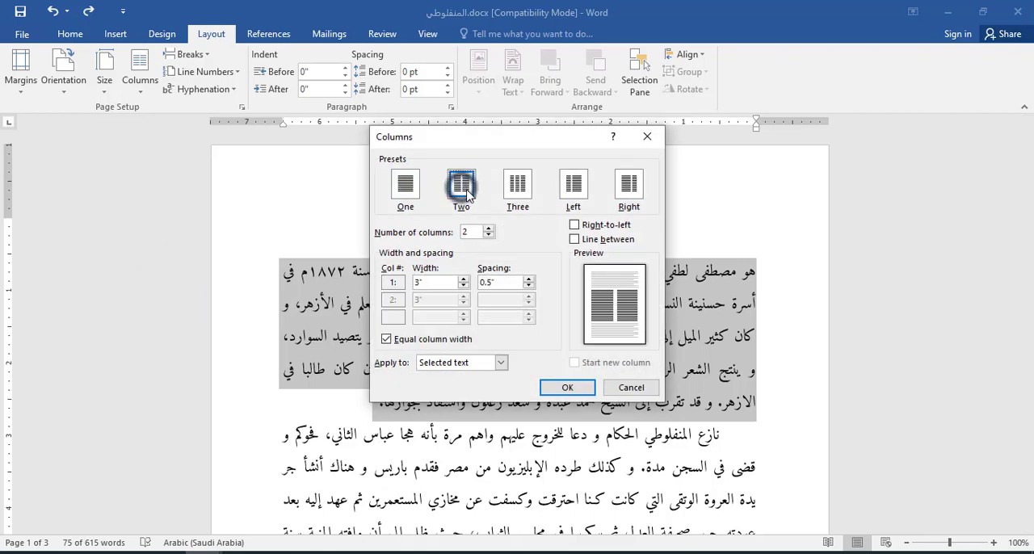
{"action": "left_click", "coordinate": [574, 225]}
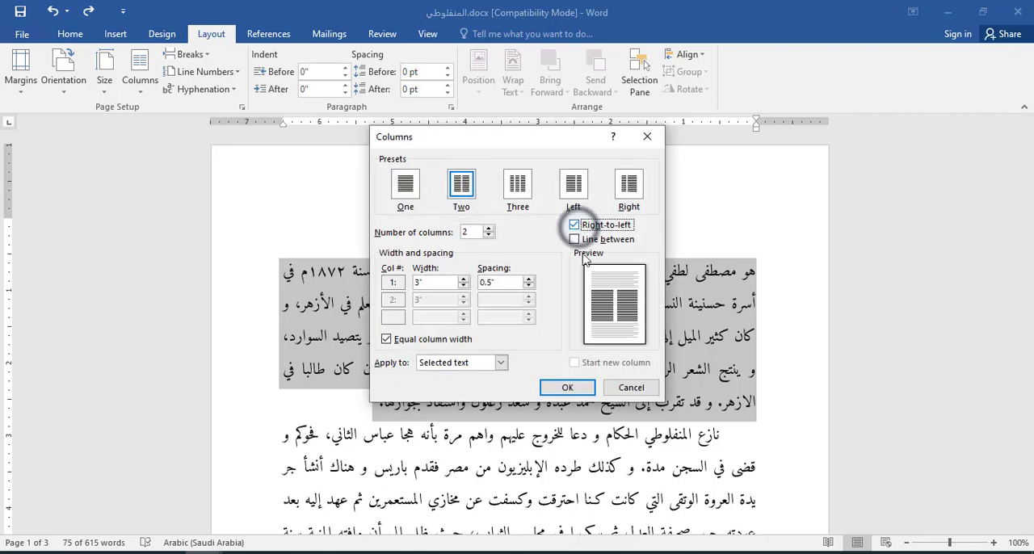
{"action": "left_click", "coordinate": [583, 387]}
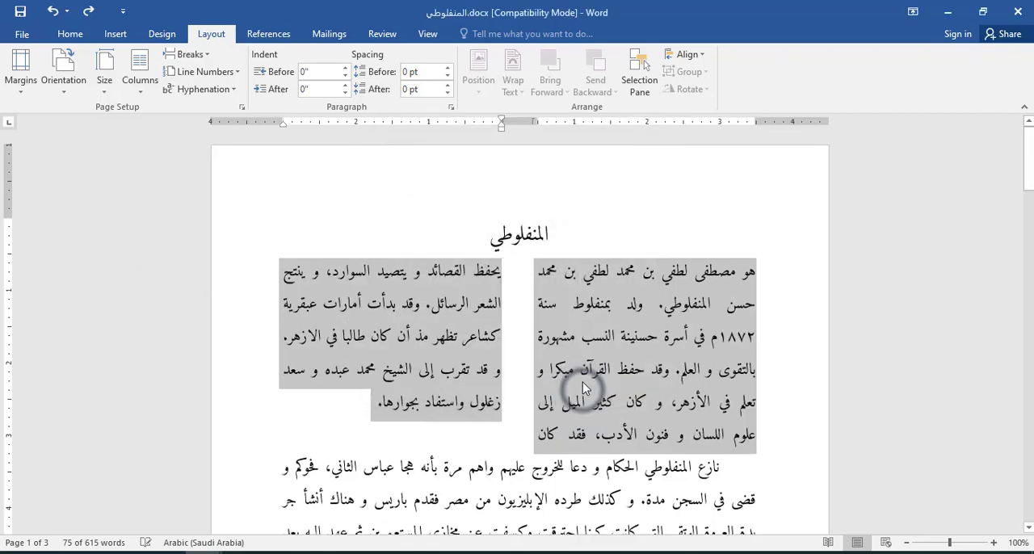
Step: Add a dividing line between the paragraph's two columns
{"action": "left_click", "coordinate": [142, 95]}
{"action": "left_click", "coordinate": [172, 279]}
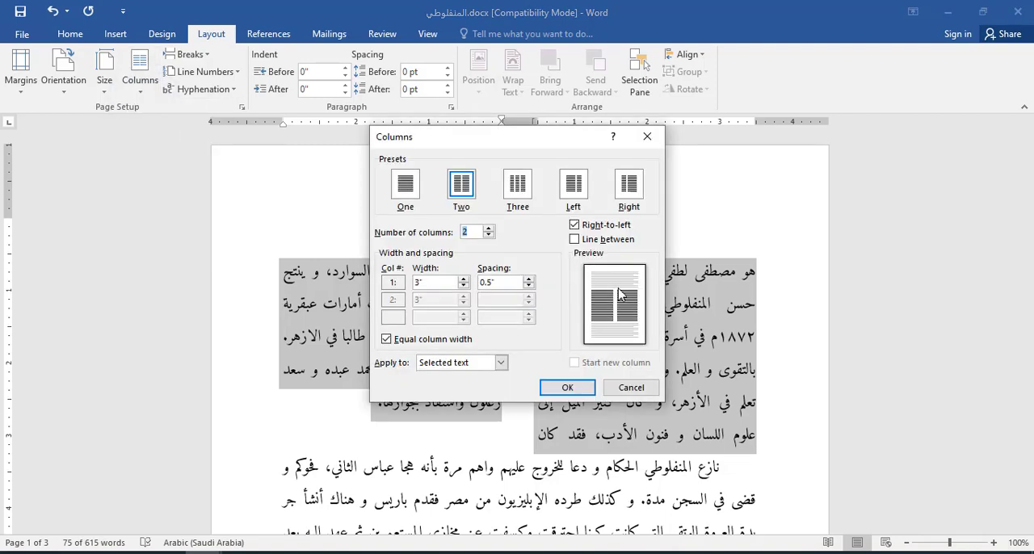
{"action": "left_click", "coordinate": [584, 239]}
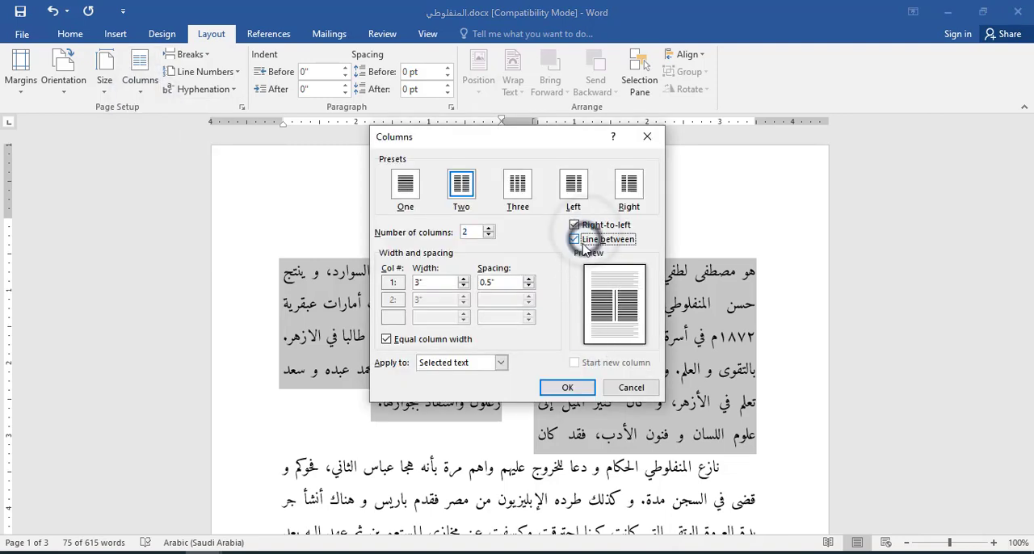
{"action": "left_click", "coordinate": [576, 390]}
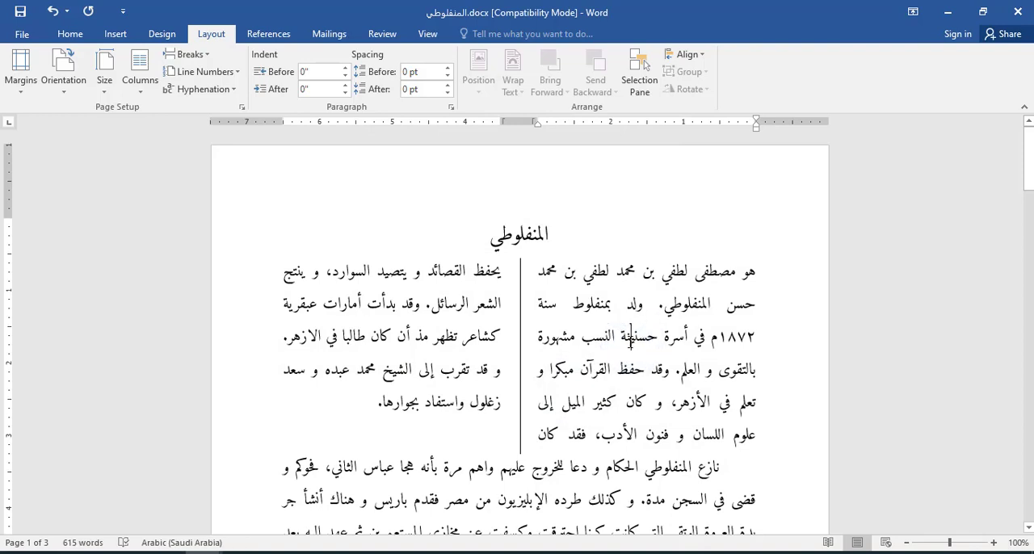
Step: Switch to Document2 and place the insertion point on the empty line below the Arabic numbered list
{"action": "left_click", "coordinate": [95, 517]}
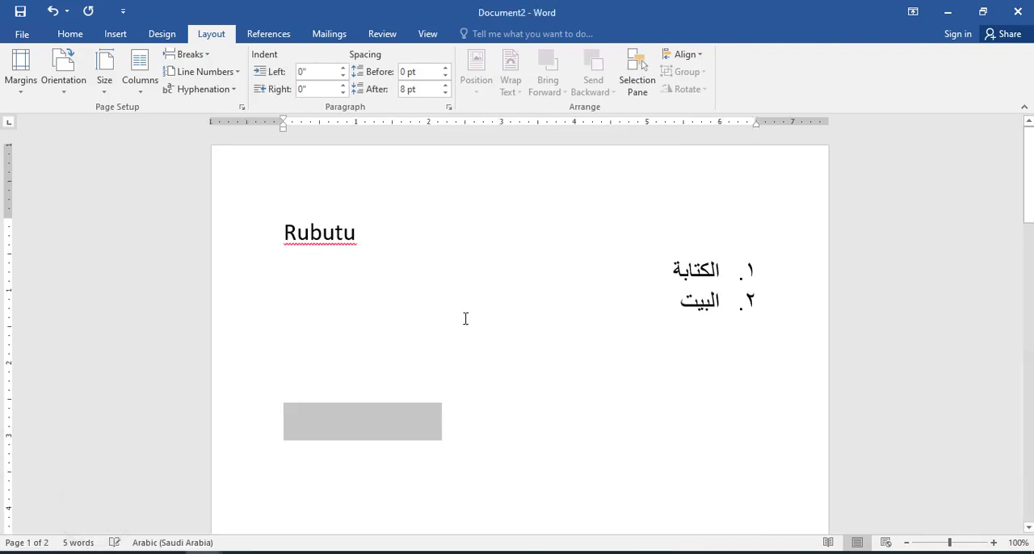
{"action": "left_click", "coordinate": [508, 305]}
{"action": "key", "text": "Down"}
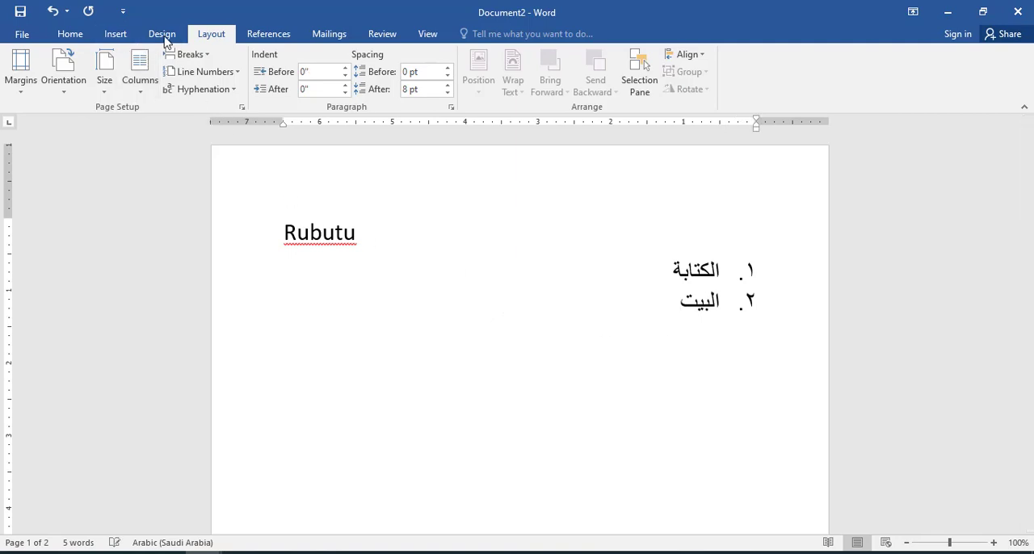
{"action": "left_click", "coordinate": [266, 33]}
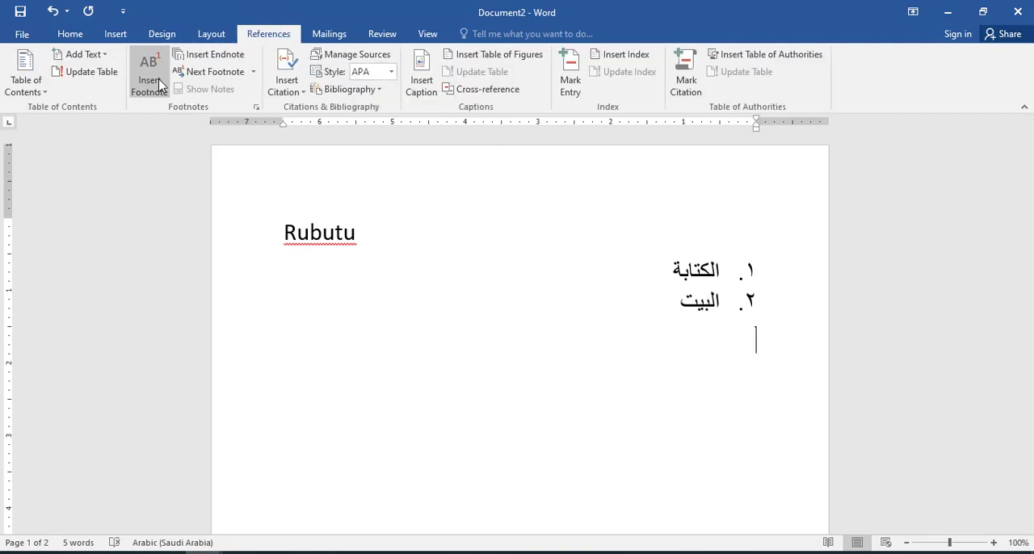
Step: Switch to the PDF صف القواعد (الصرف) (2) in Microsoft Edge, examine its right-to-left footnotes and return to Document2 in Word
{"action": "left_click", "coordinate": [136, 551]}
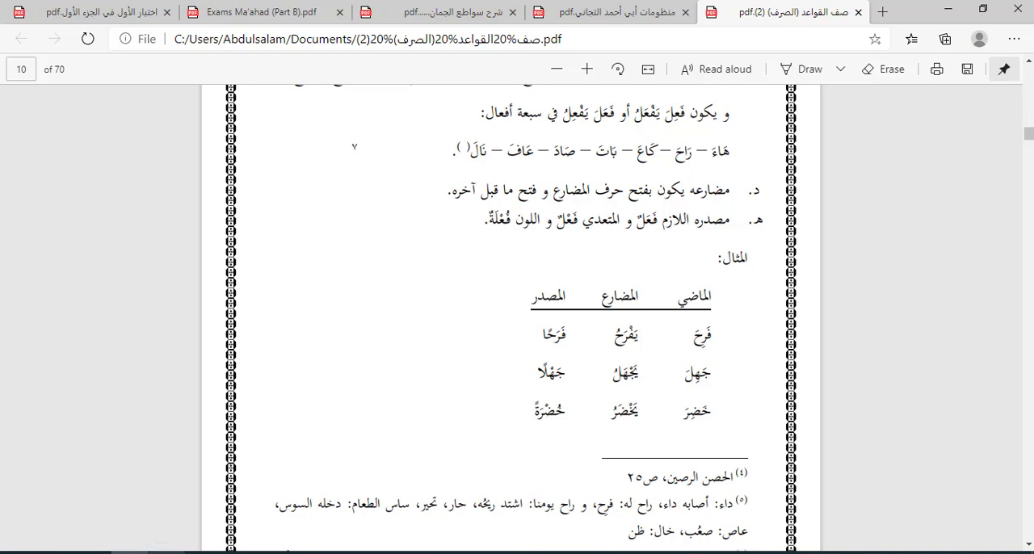
{"action": "mouse_move", "coordinate": [129, 552]}
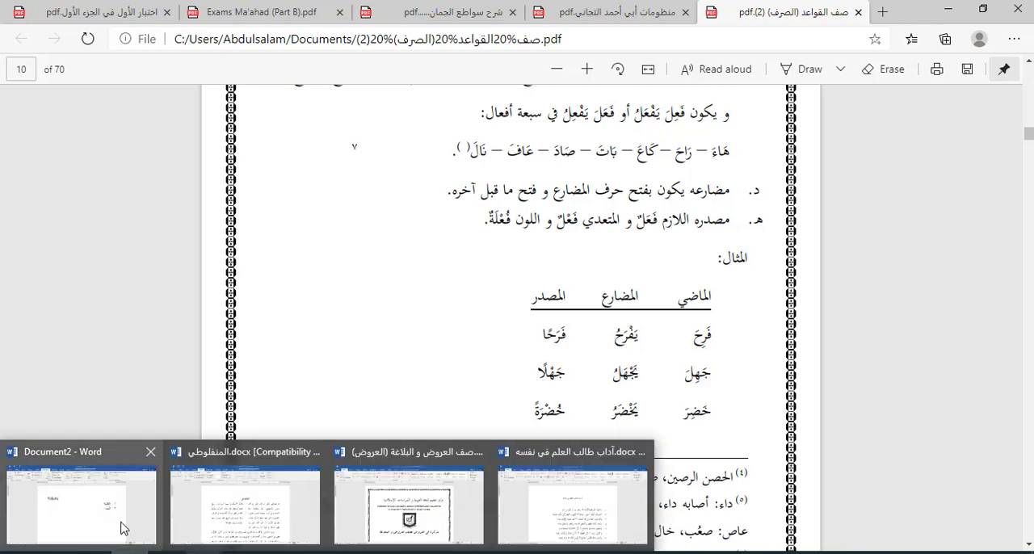
{"action": "mouse_move", "coordinate": [121, 526]}
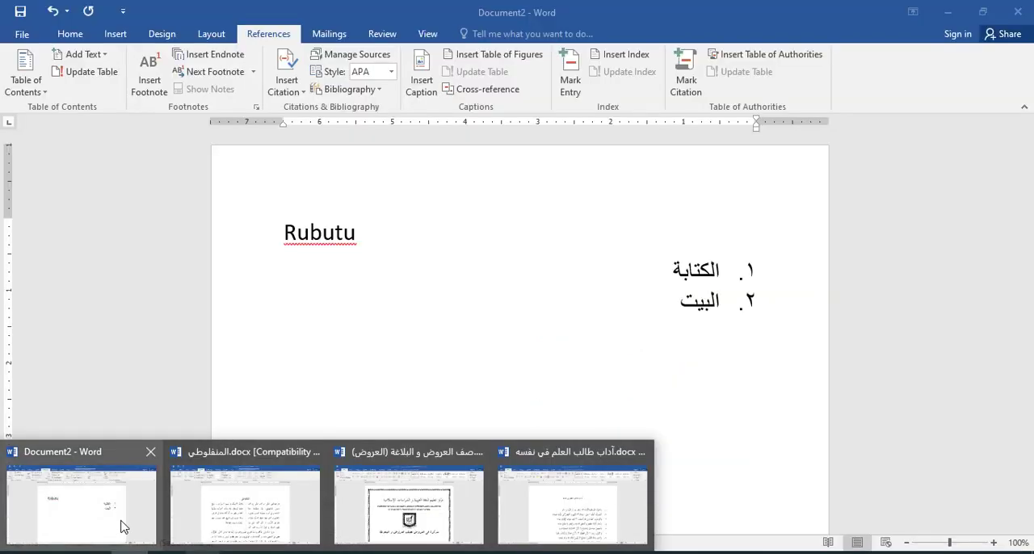
{"action": "left_click", "coordinate": [121, 527]}
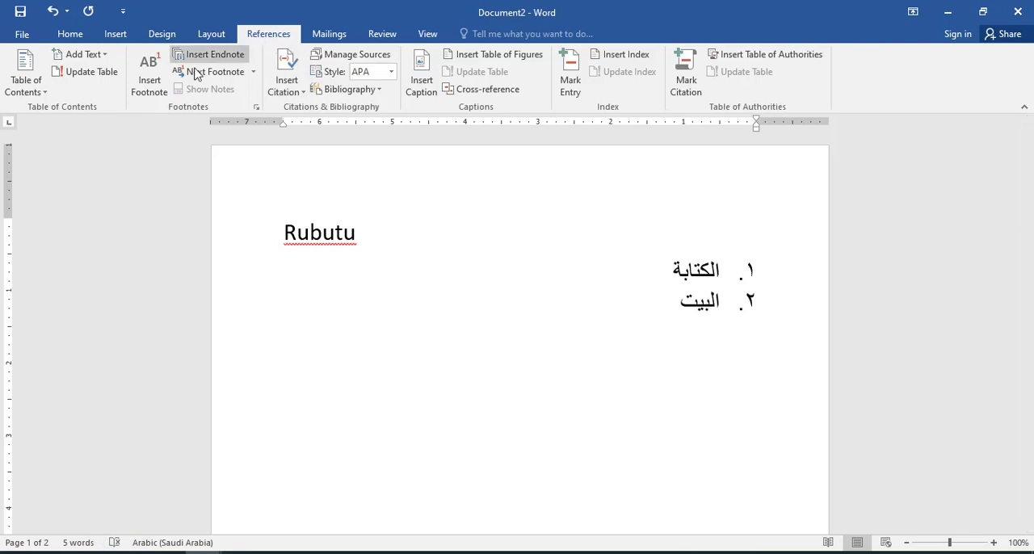
Step: Insert a right-to-left footnote reading "التعليق" on the line below the list and enlarge its text to 20 pt
{"action": "left_click", "coordinate": [150, 81]}
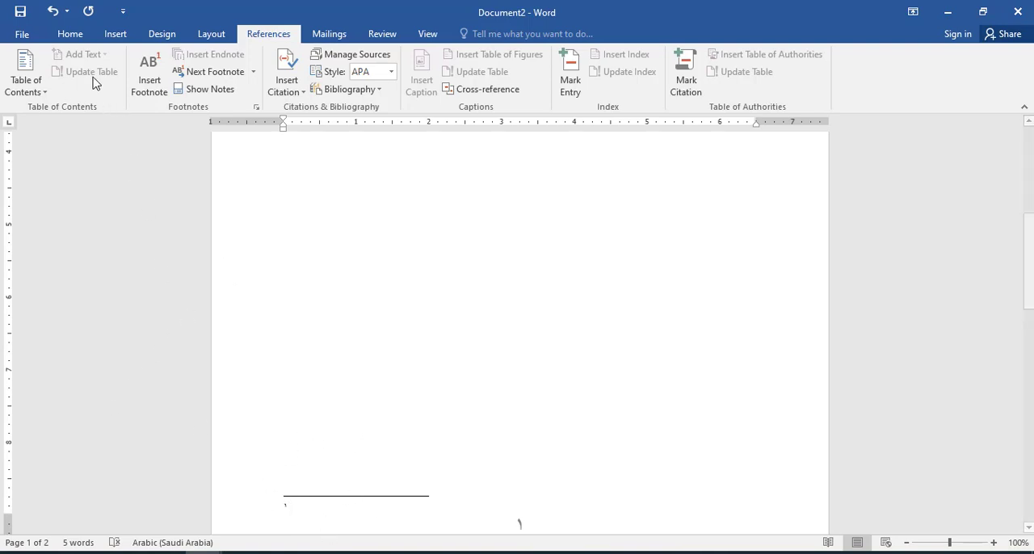
{"action": "left_click", "coordinate": [70, 35]}
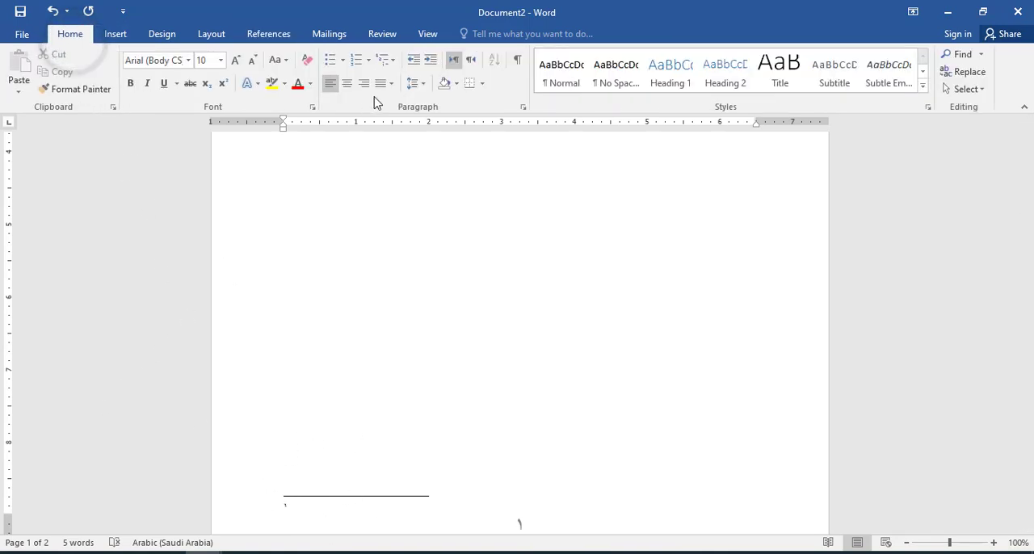
{"action": "left_click", "coordinate": [472, 61]}
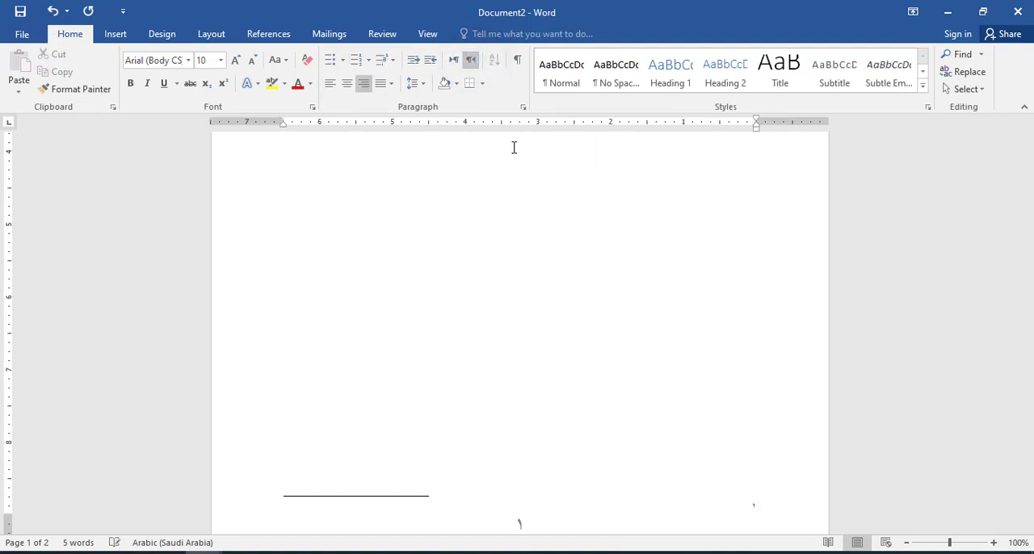
{"action": "type", "text": "التعليق"}
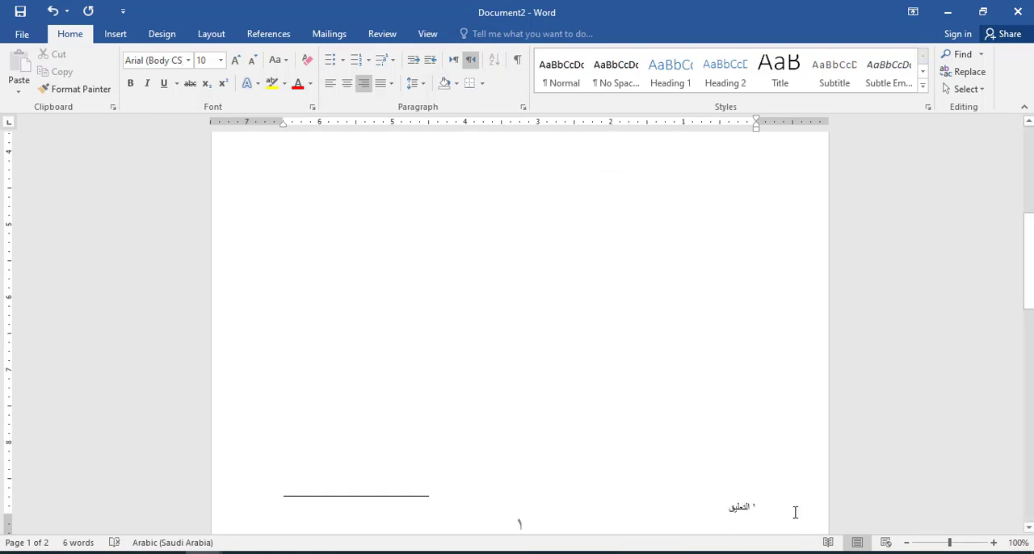
{"action": "left_click_drag", "start_coordinate": [788, 509], "coordinate": [692, 506]}
{"action": "left_click", "coordinate": [454, 474]}
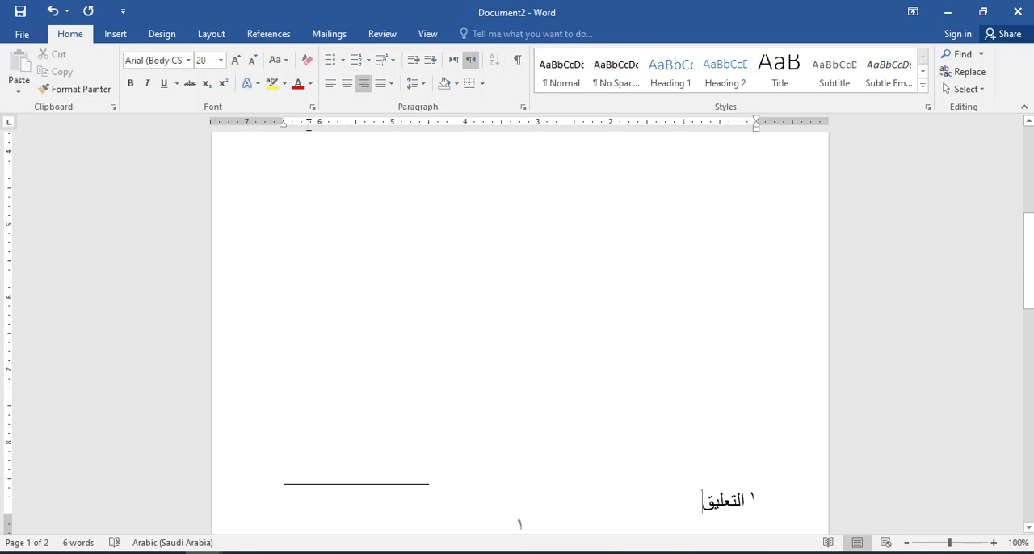
Step: Change the document to Draft view and show its footnotes for editing
{"action": "left_click", "coordinate": [427, 35]}
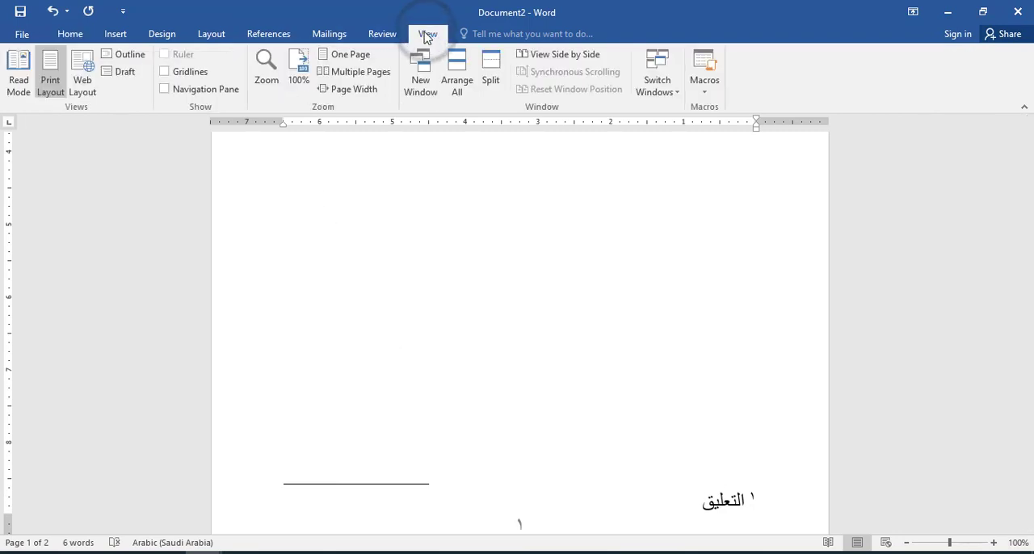
{"action": "left_click", "coordinate": [121, 72]}
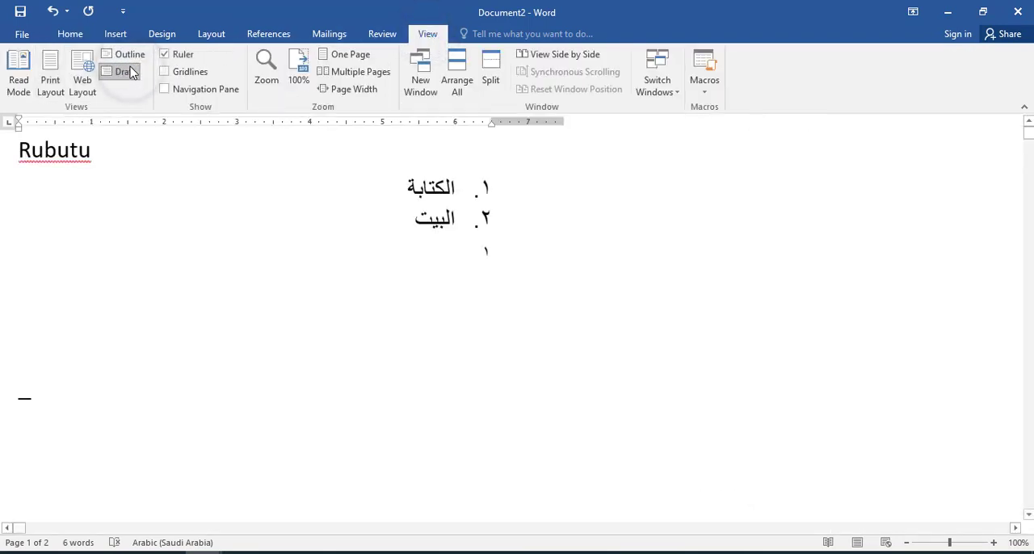
{"action": "left_click", "coordinate": [264, 33]}
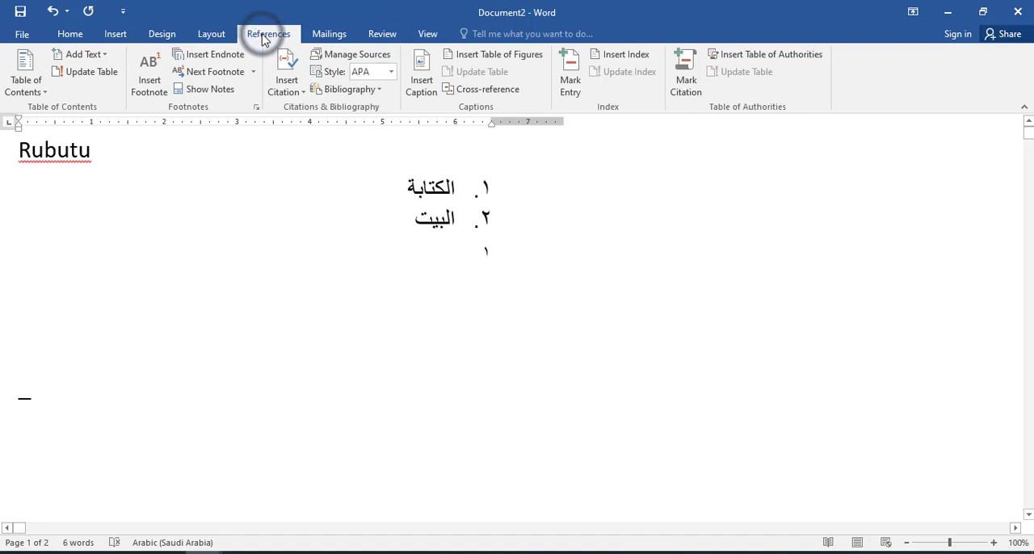
{"action": "left_click", "coordinate": [226, 91]}
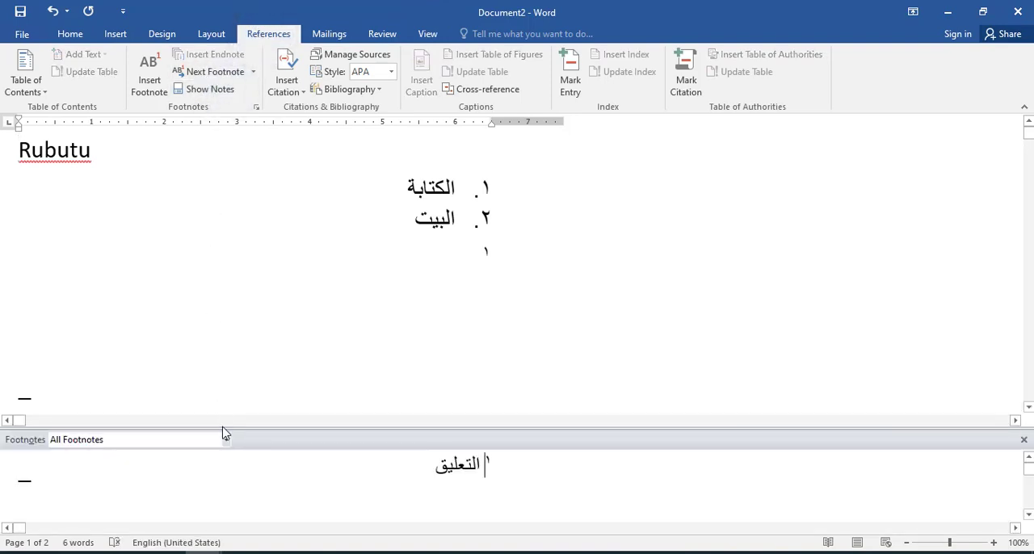
Step: Open the Footnote Separator and set its text direction to right-to-left
{"action": "left_click", "coordinate": [225, 440]}
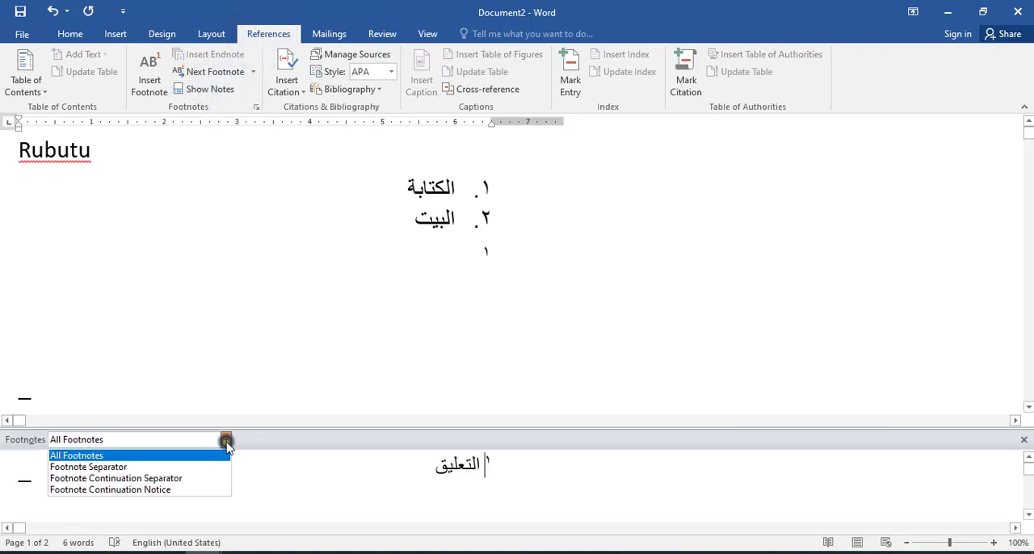
{"action": "left_click", "coordinate": [169, 467]}
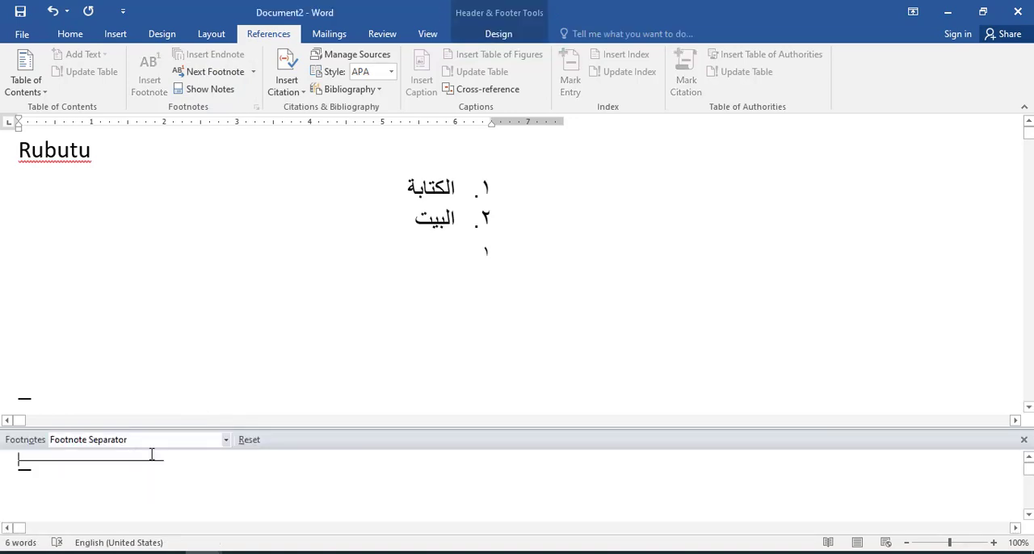
{"action": "left_click", "coordinate": [70, 33]}
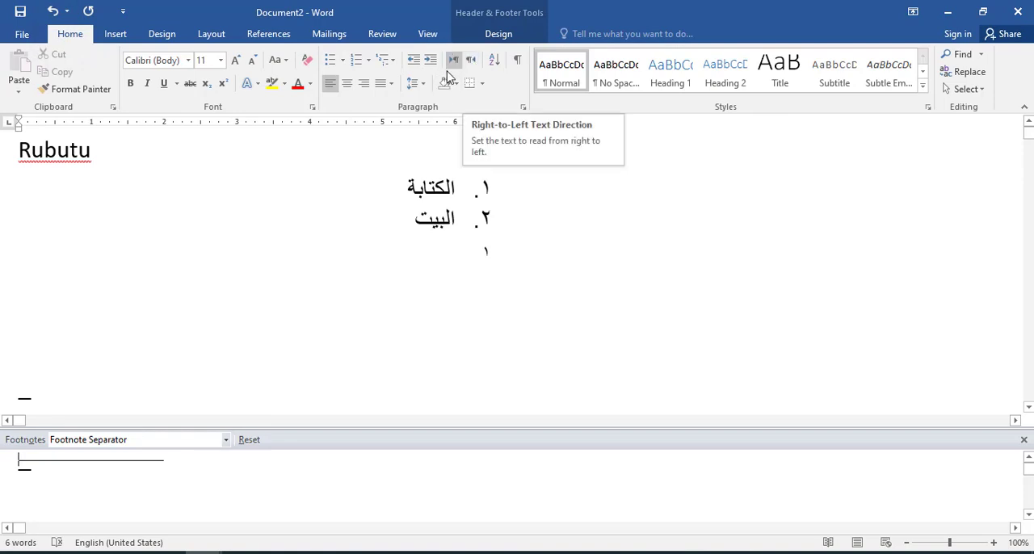
{"action": "left_click", "coordinate": [472, 62]}
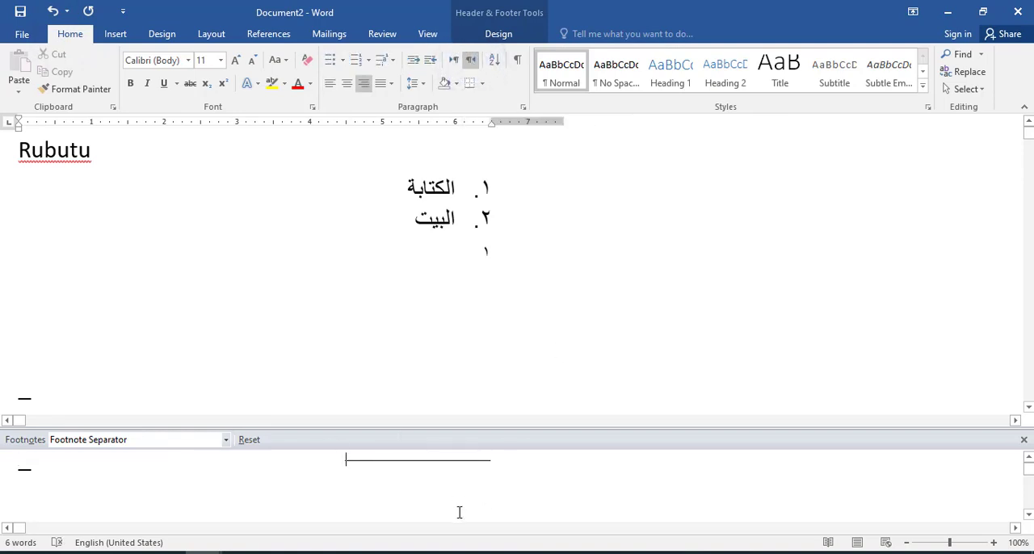
Step: Return to Print Layout view and check the footnote separator at the foot of the first page
{"action": "left_click", "coordinate": [428, 34]}
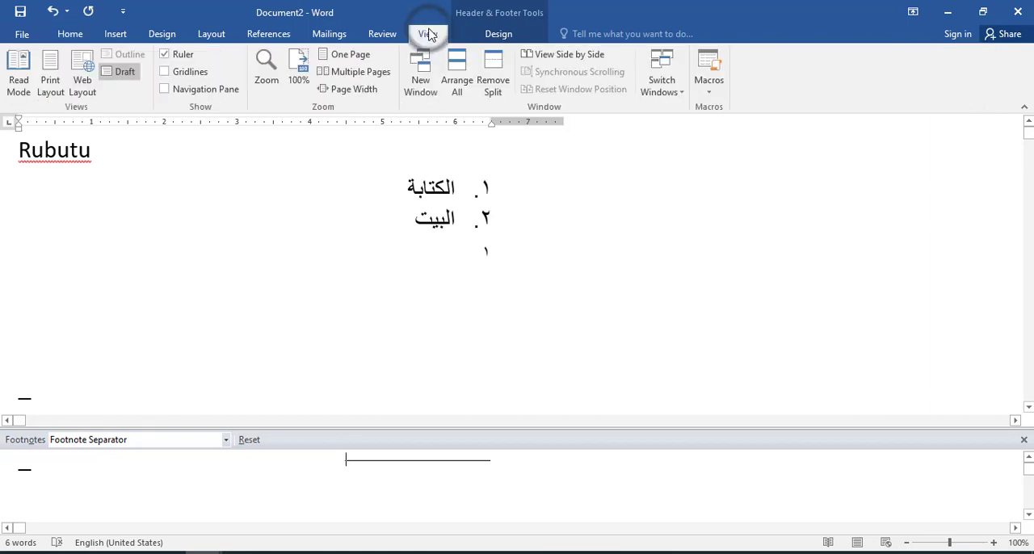
{"action": "left_click", "coordinate": [49, 83]}
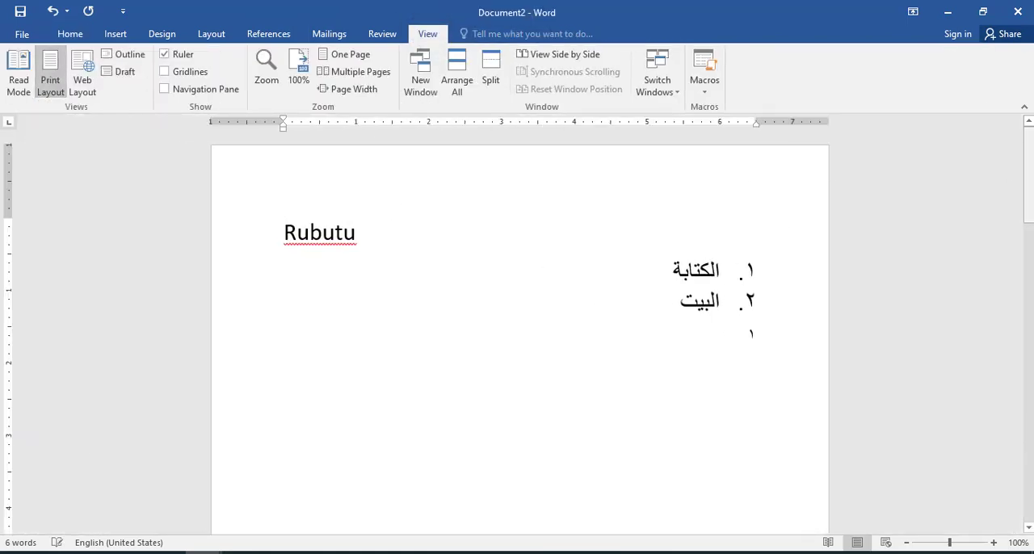
{"action": "left_click_drag", "start_coordinate": [1031, 154], "coordinate": [1032, 275]}
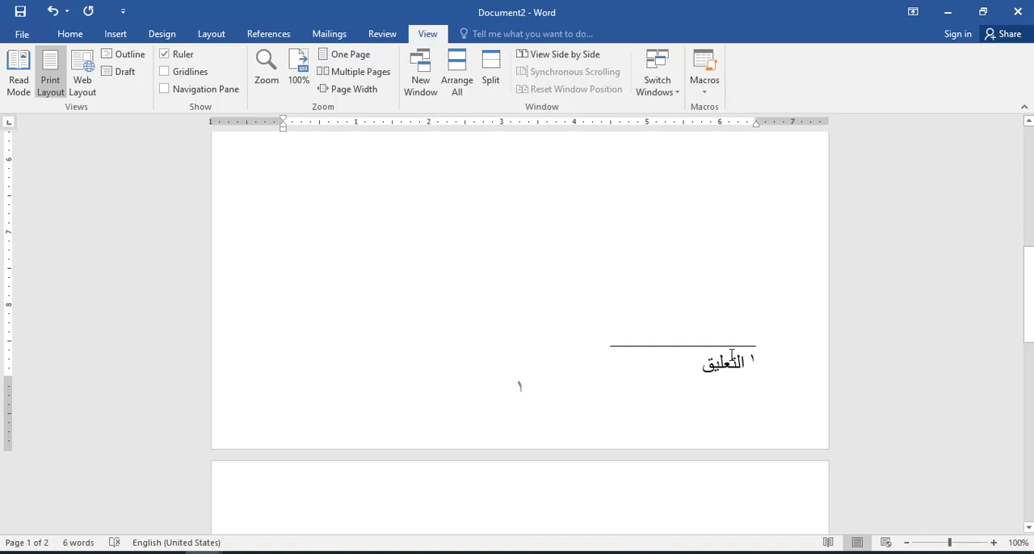
{"action": "left_click", "coordinate": [1031, 325]}
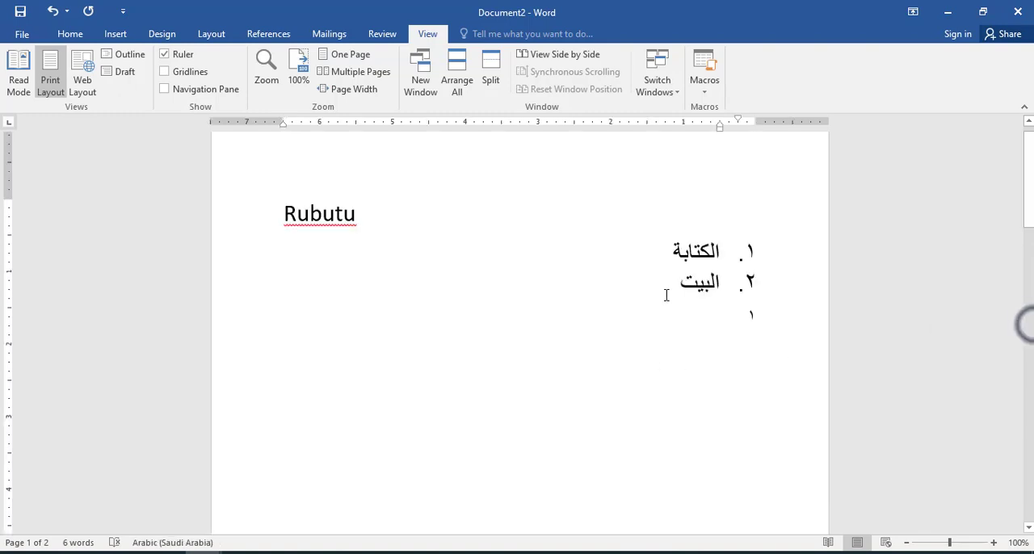
Step: Add two blank lines between the numbered list and the footnote reference
{"action": "key", "text": "Return"}
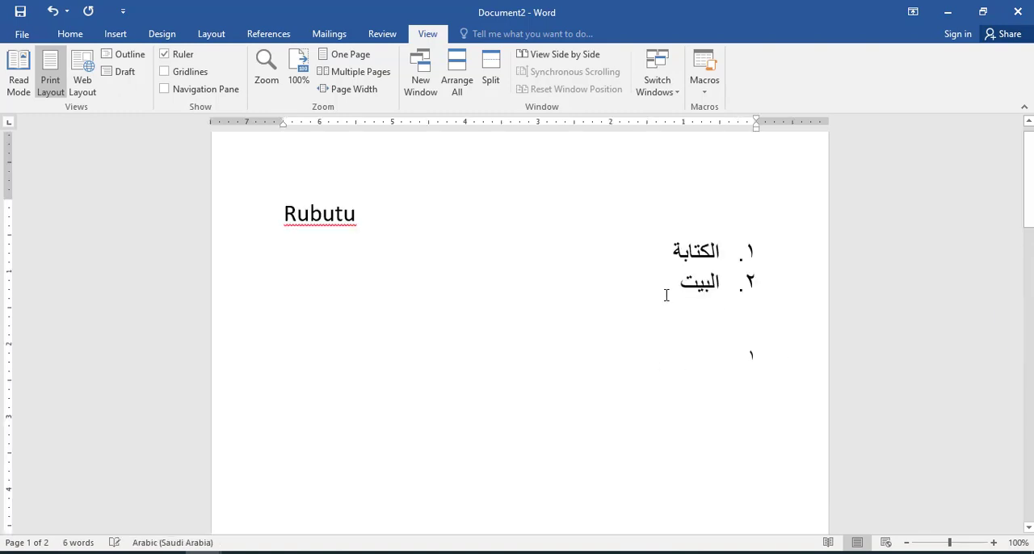
{"action": "left_click", "coordinate": [71, 34]}
{"action": "key", "text": "Return"}
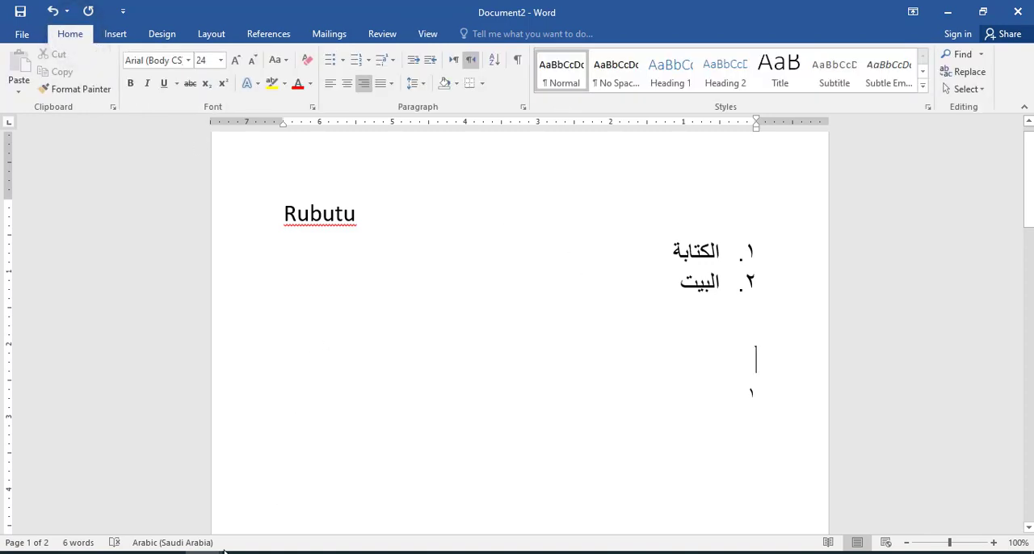
Step: Switch to المنفلوطي.docx and place the insertion point at the start of its first paragraph
{"action": "mouse_move", "coordinate": [203, 553]}
{"action": "left_click", "coordinate": [260, 509]}
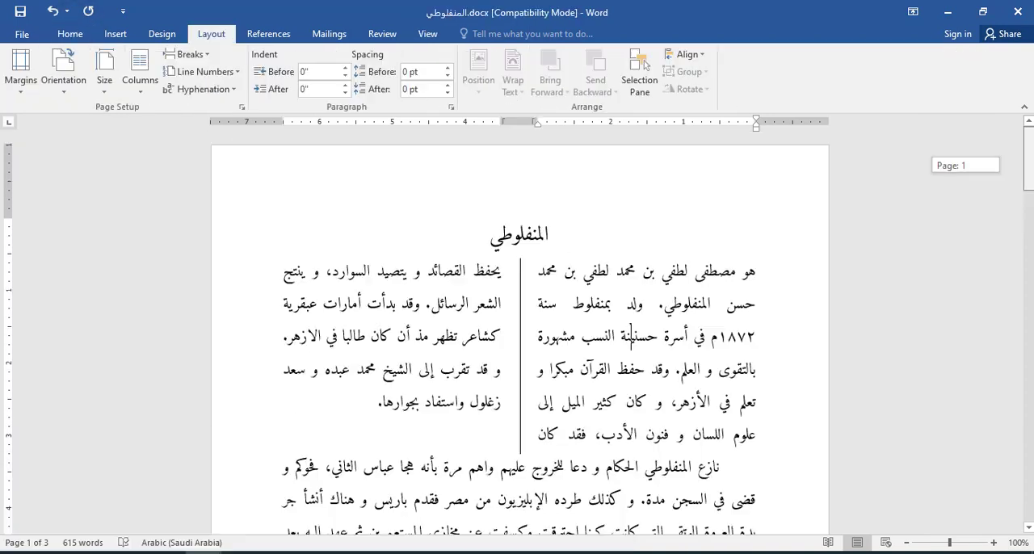
{"action": "left_click", "coordinate": [760, 253]}
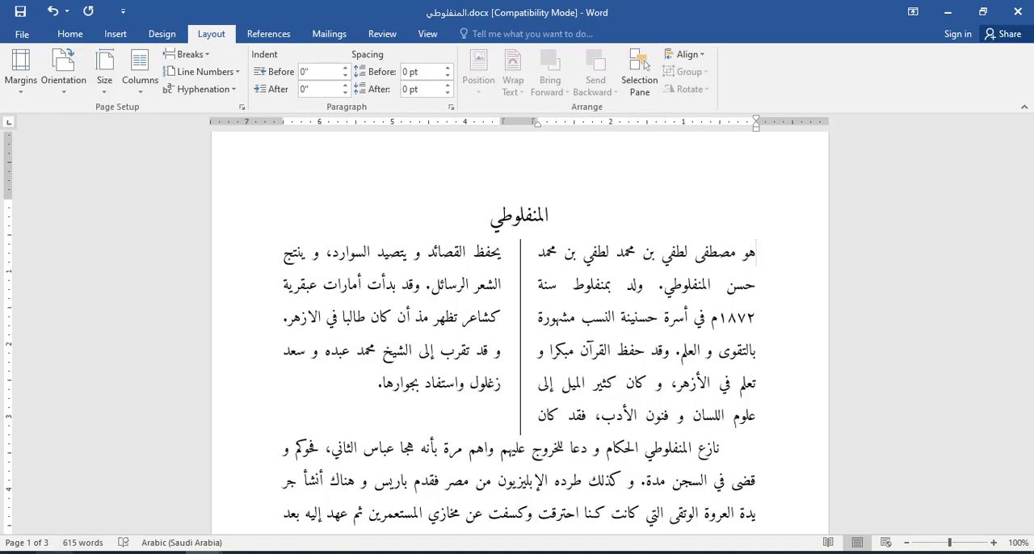
Step: Find and open Windows' On-Screen Keyboard and change the input language to Arabic
{"action": "left_click", "coordinate": [48, 552]}
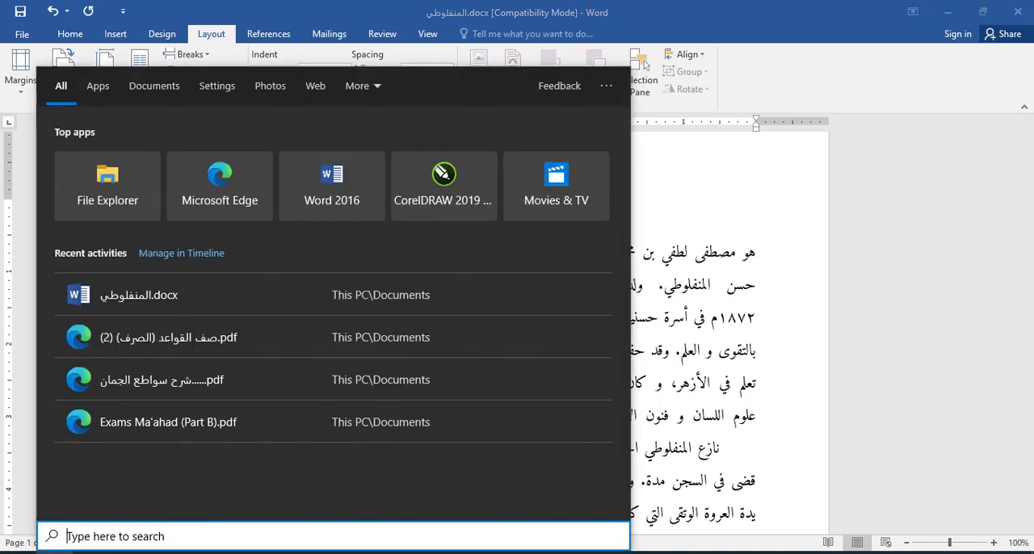
{"action": "type", "text": "on s"}
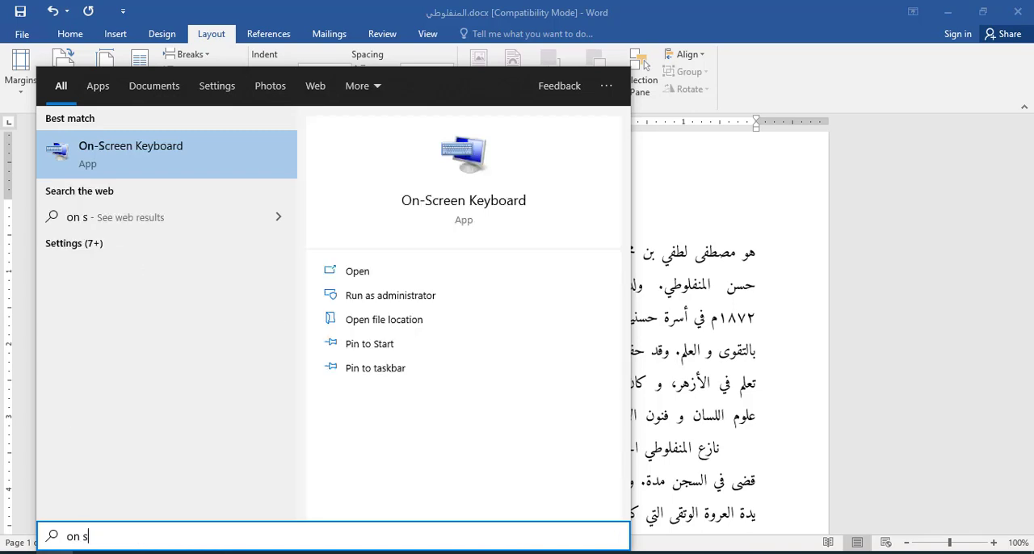
{"action": "left_click", "coordinate": [193, 159]}
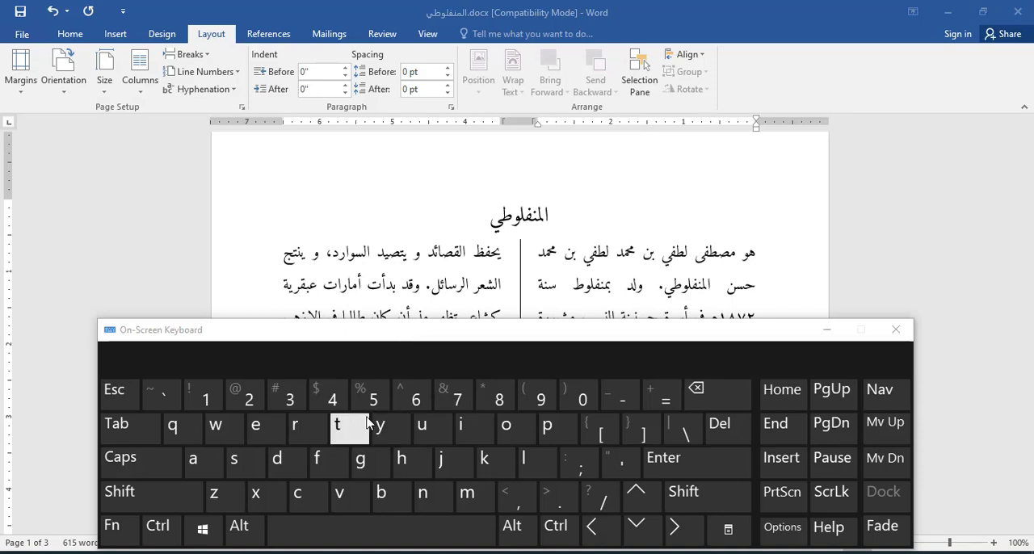
{"action": "key", "text": "super+space"}
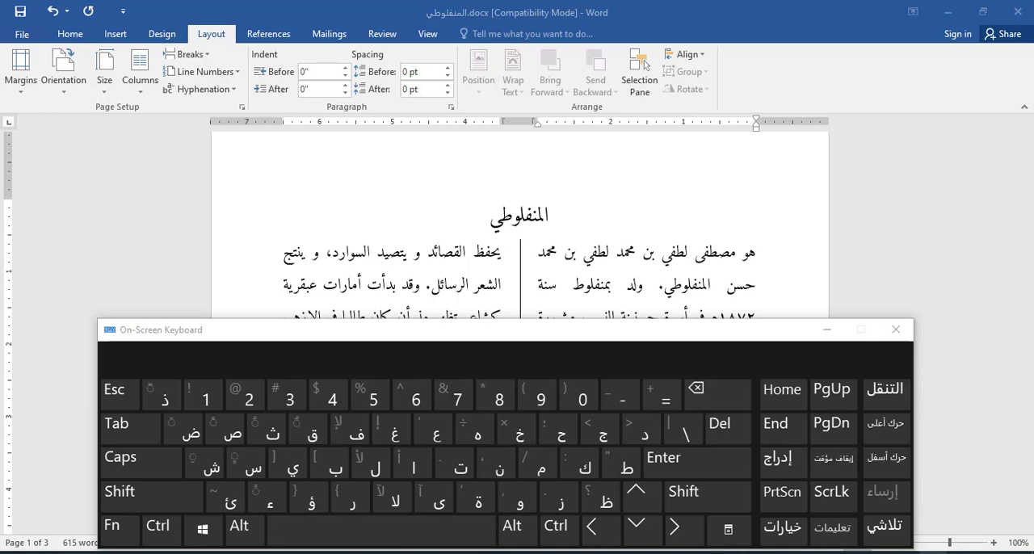
{"action": "left_click", "coordinate": [941, 553]}
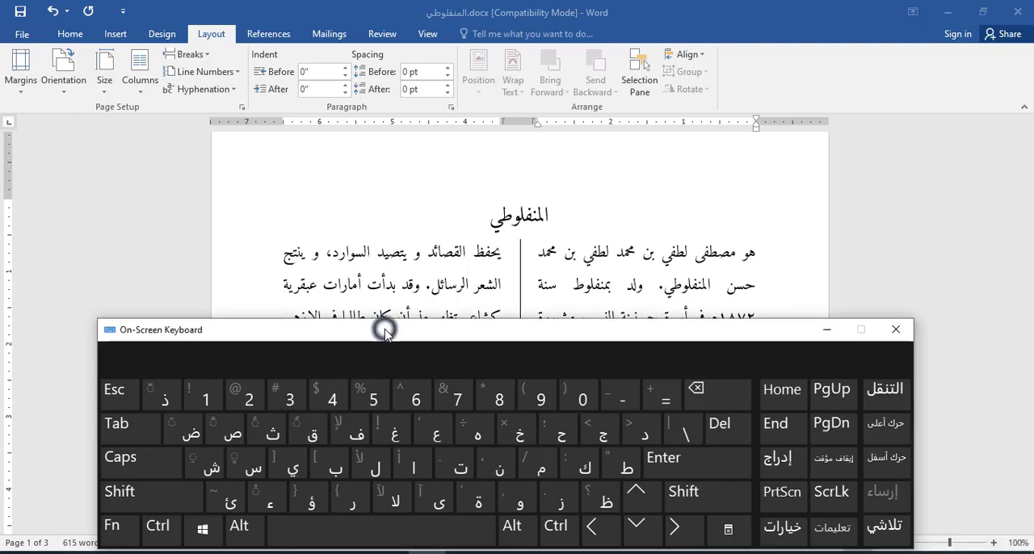
Step: Toggle the on-screen Arabic keyboard between its normal and shifted layouts to examine where the diacritics are
{"action": "left_click", "coordinate": [757, 268]}
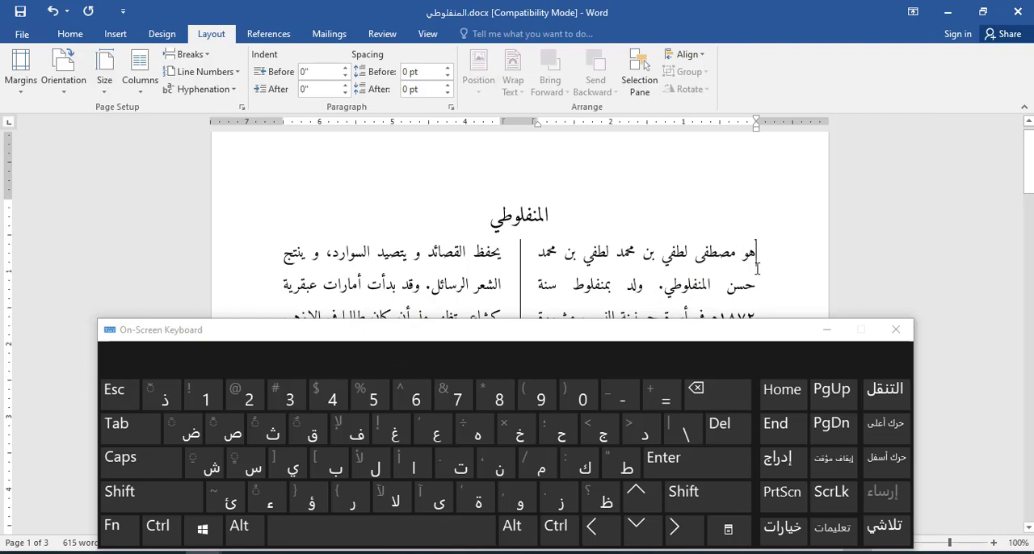
{"action": "left_click", "coordinate": [122, 499]}
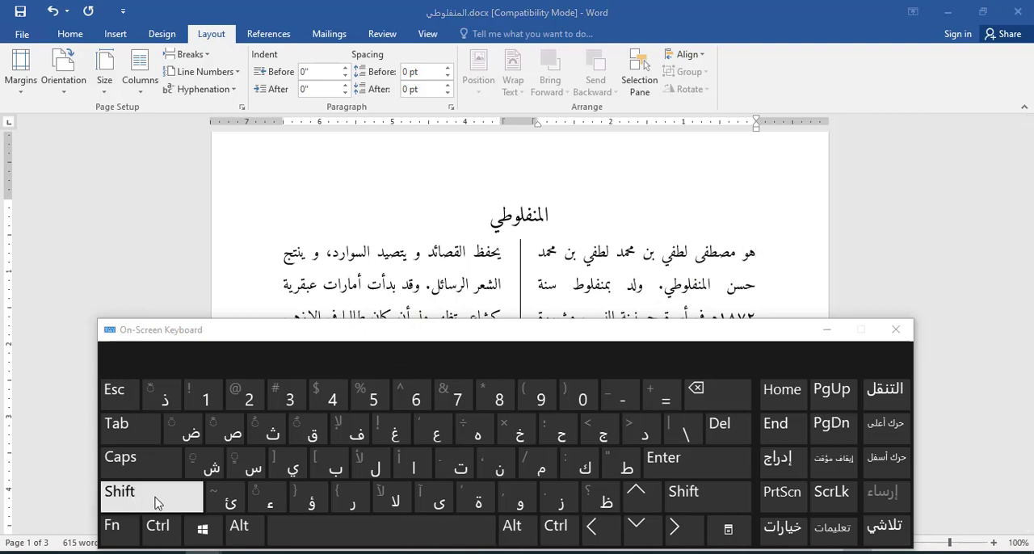
{"action": "left_click", "coordinate": [158, 501]}
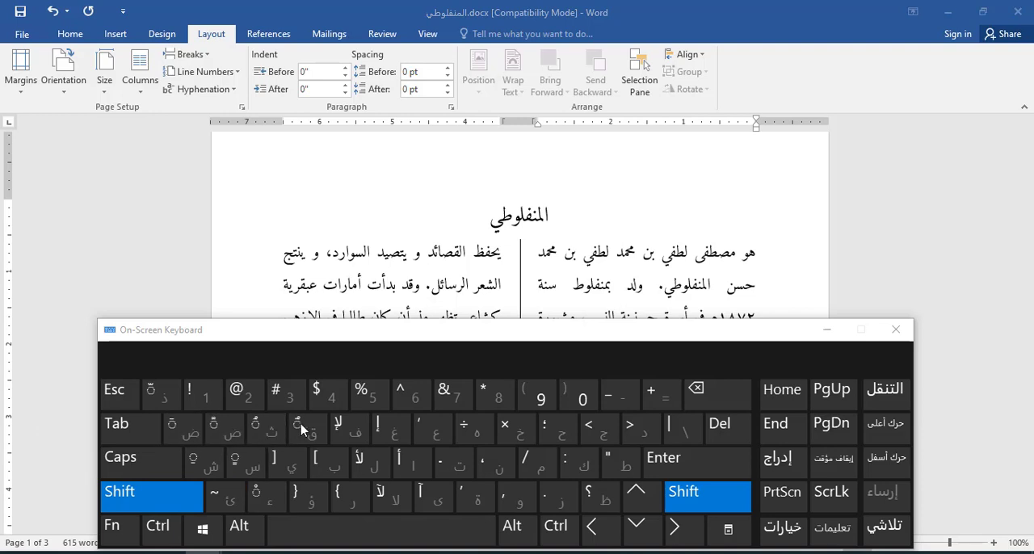
{"action": "left_click", "coordinate": [176, 490]}
{"action": "left_click", "coordinate": [173, 496]}
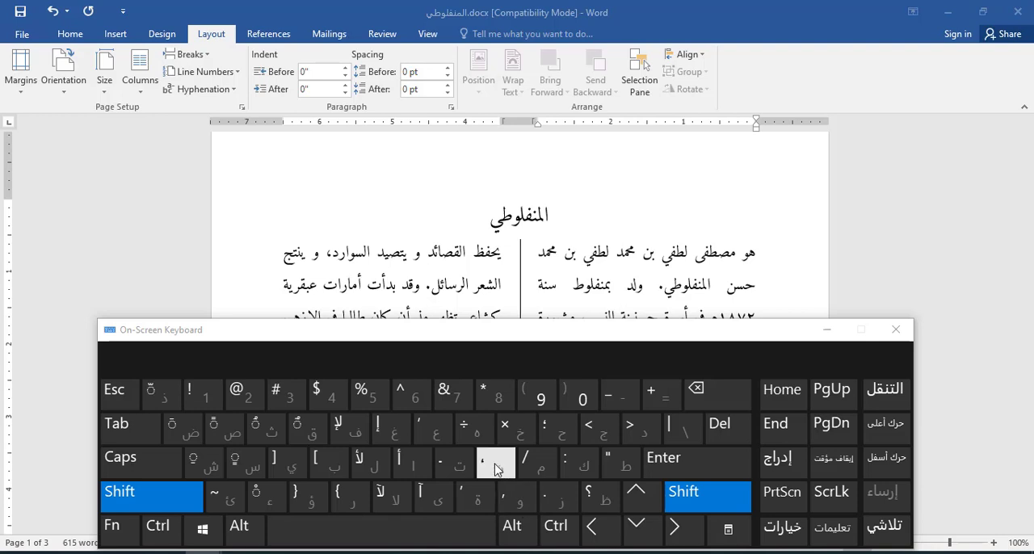
{"action": "left_click", "coordinate": [190, 491]}
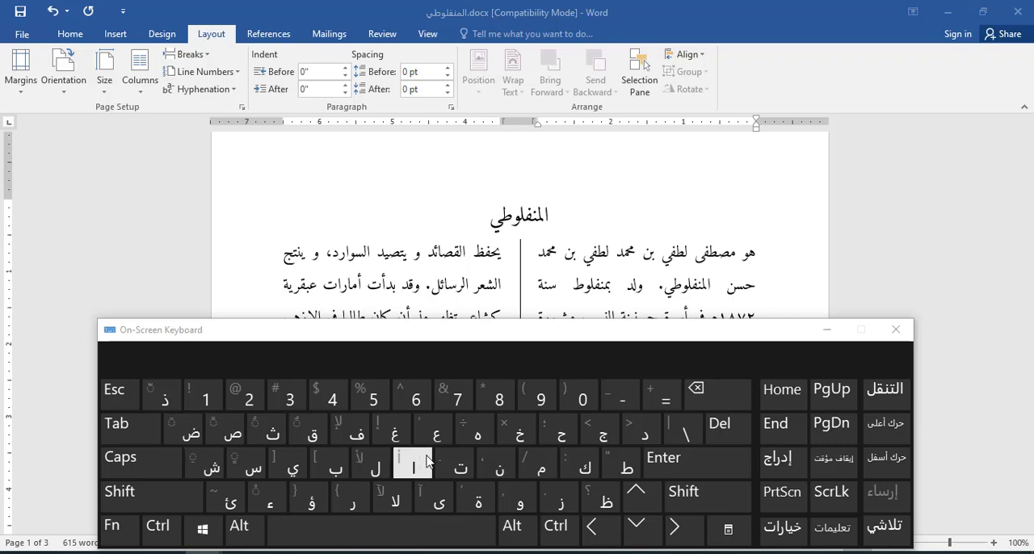
{"action": "left_click", "coordinate": [166, 502]}
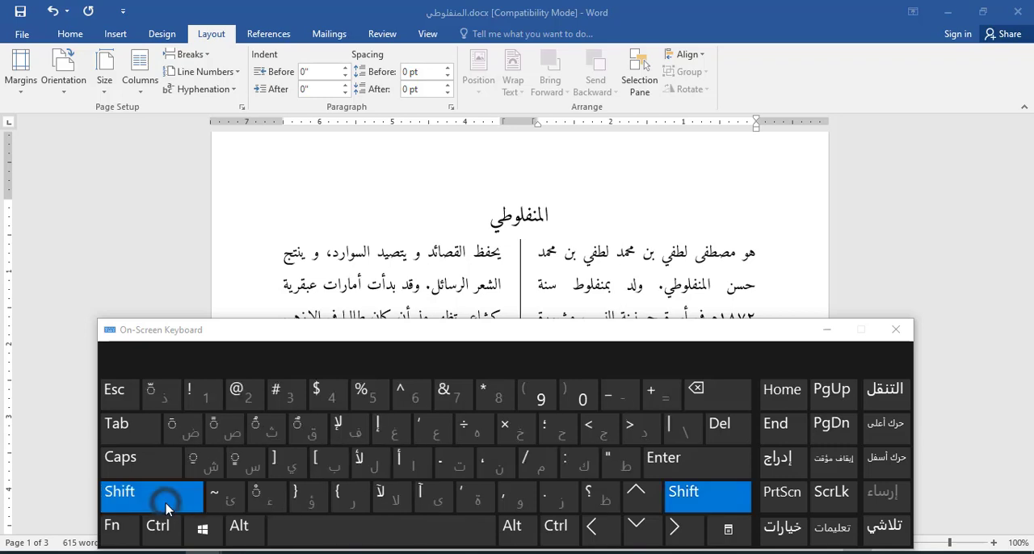
{"action": "left_click", "coordinate": [167, 504]}
{"action": "left_click", "coordinate": [186, 502]}
Step: Add a damma to the ha and a fatha to the waw of هو at the start of the first paragraph
{"action": "left_click", "coordinate": [756, 252]}
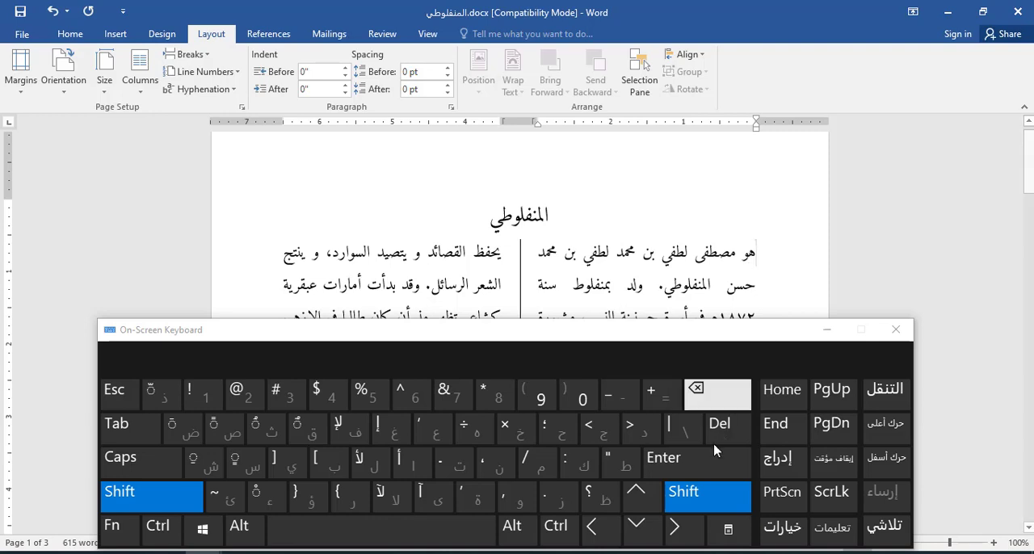
{"action": "left_click", "coordinate": [610, 531]}
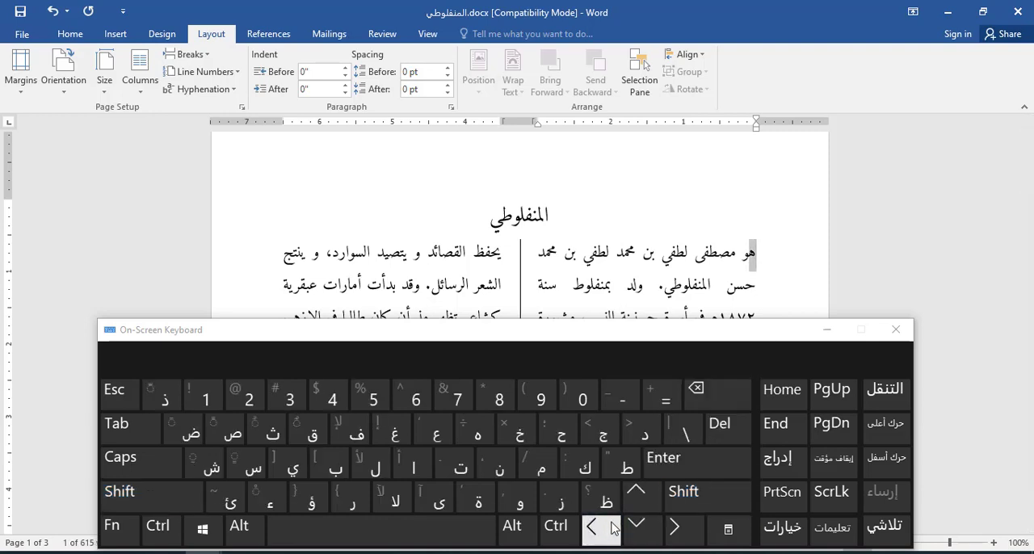
{"action": "left_click", "coordinate": [762, 252]}
{"action": "left_click", "coordinate": [598, 526]}
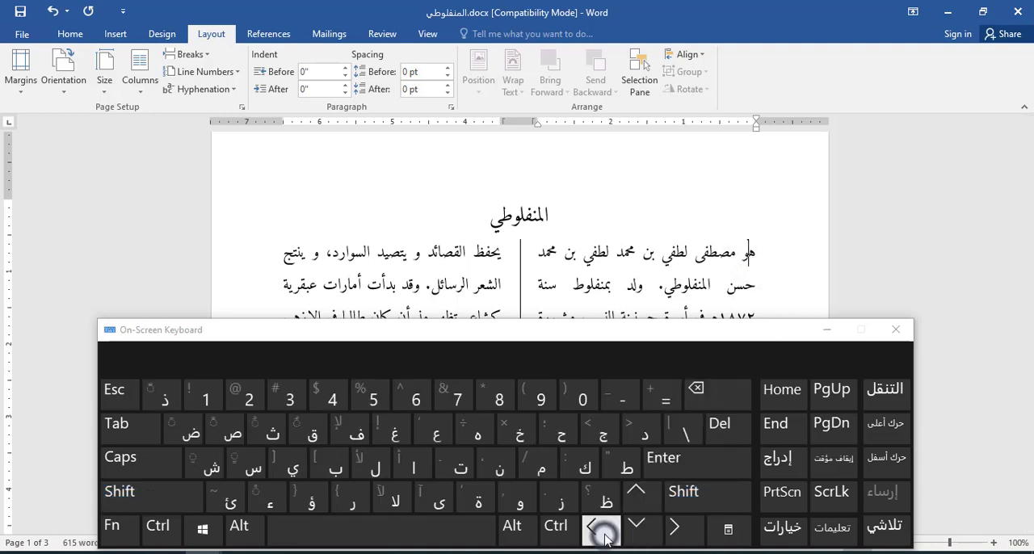
{"action": "left_click", "coordinate": [157, 492]}
{"action": "left_click", "coordinate": [262, 423]}
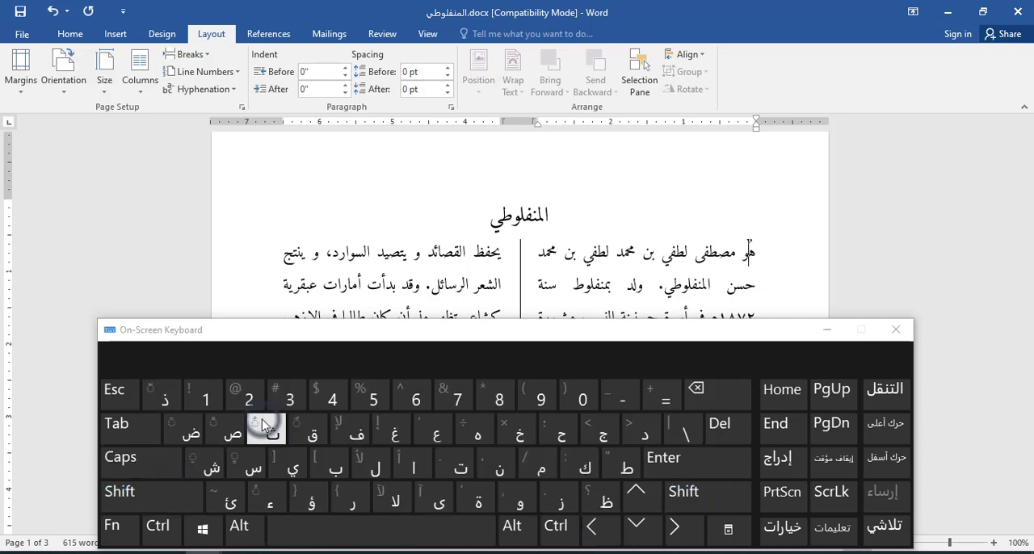
{"action": "left_click", "coordinate": [598, 527]}
{"action": "left_click", "coordinate": [150, 490]}
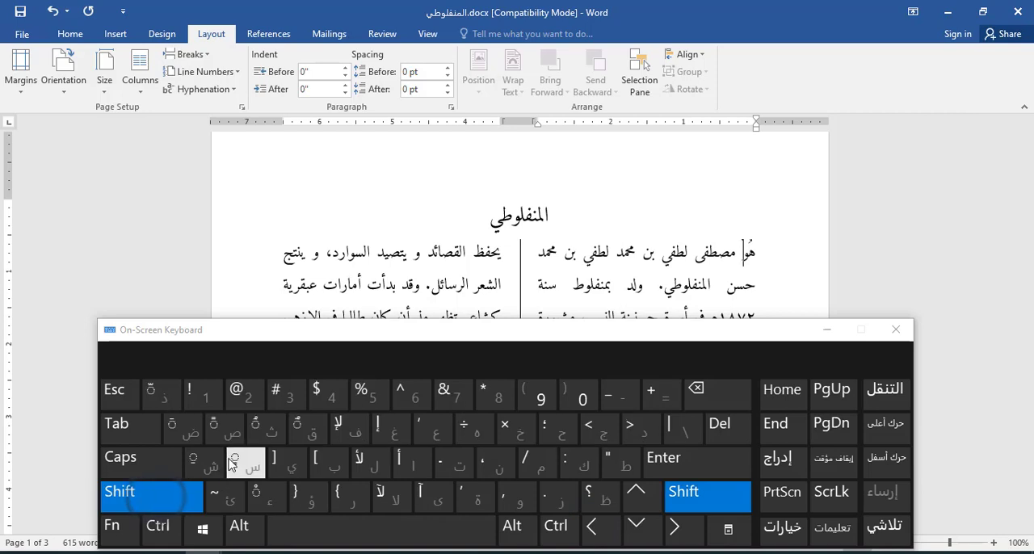
{"action": "left_click", "coordinate": [198, 429]}
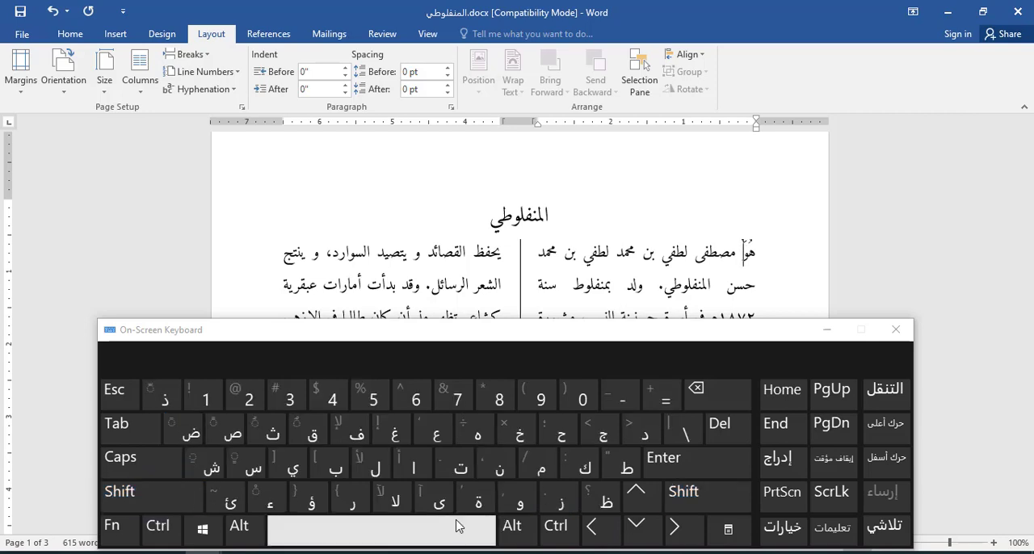
Step: Add a damma to the mim and a sukun to the sad of مصطفى in the first line
{"action": "left_click", "coordinate": [731, 256]}
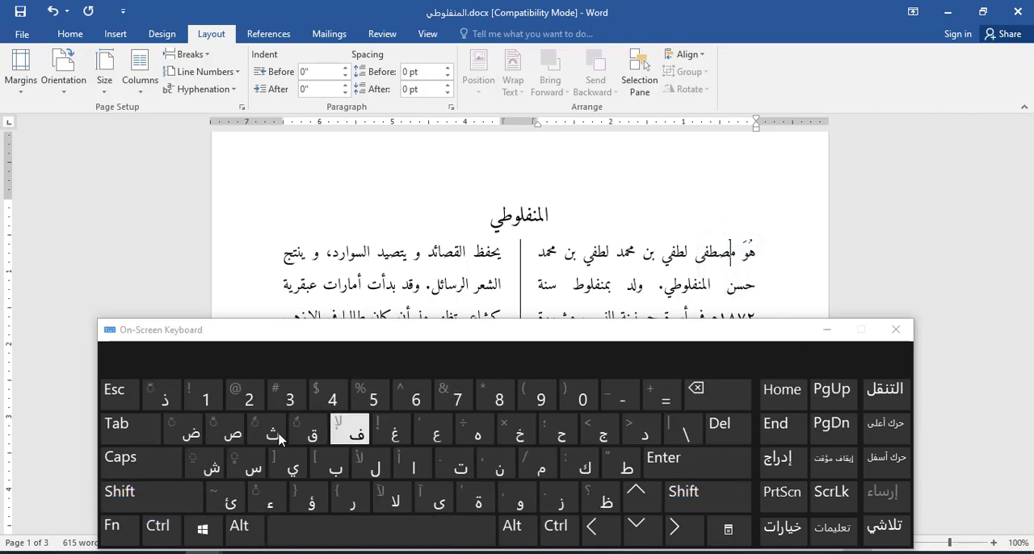
{"action": "left_click", "coordinate": [151, 497]}
{"action": "left_click", "coordinate": [270, 436]}
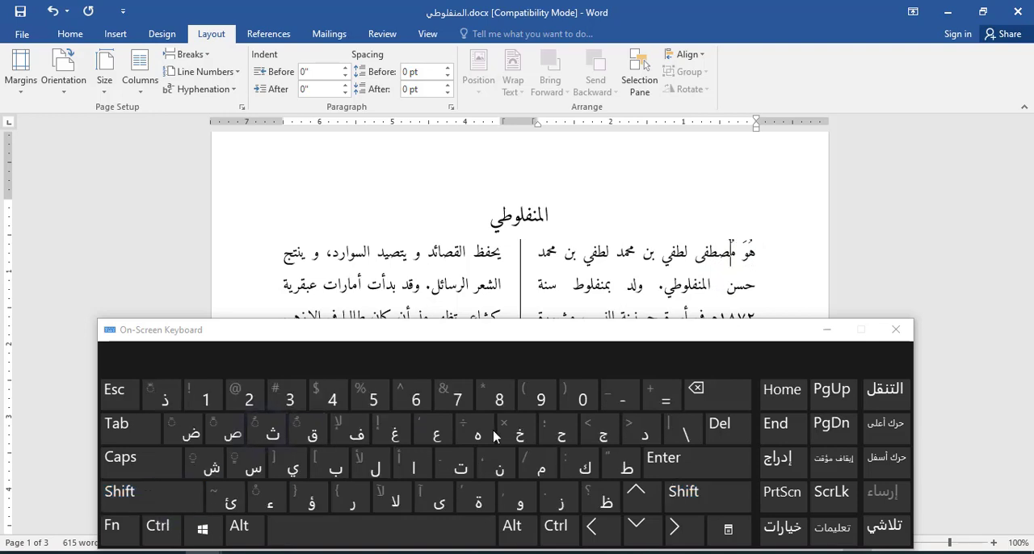
{"action": "left_click", "coordinate": [721, 253]}
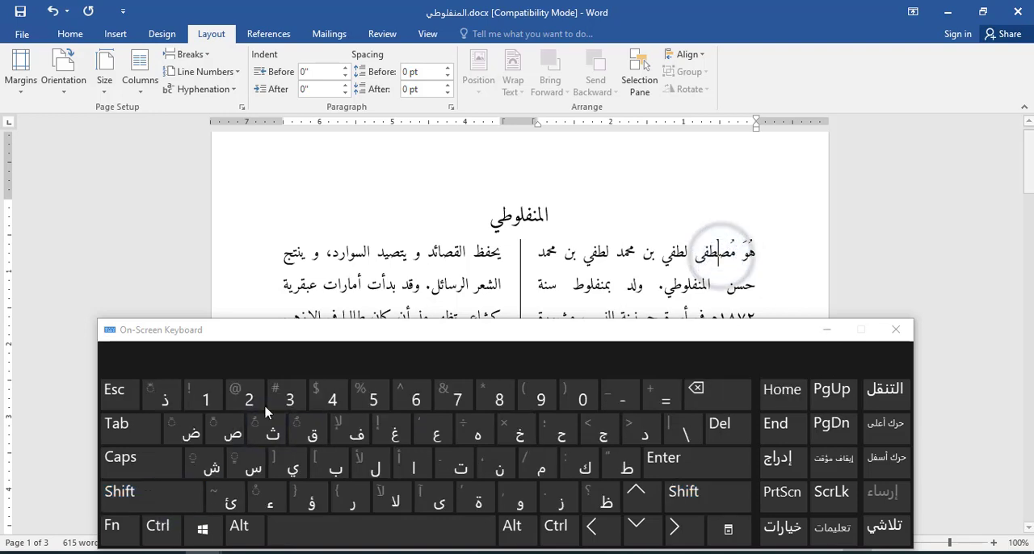
{"action": "left_click", "coordinate": [151, 509]}
{"action": "left_click", "coordinate": [260, 495]}
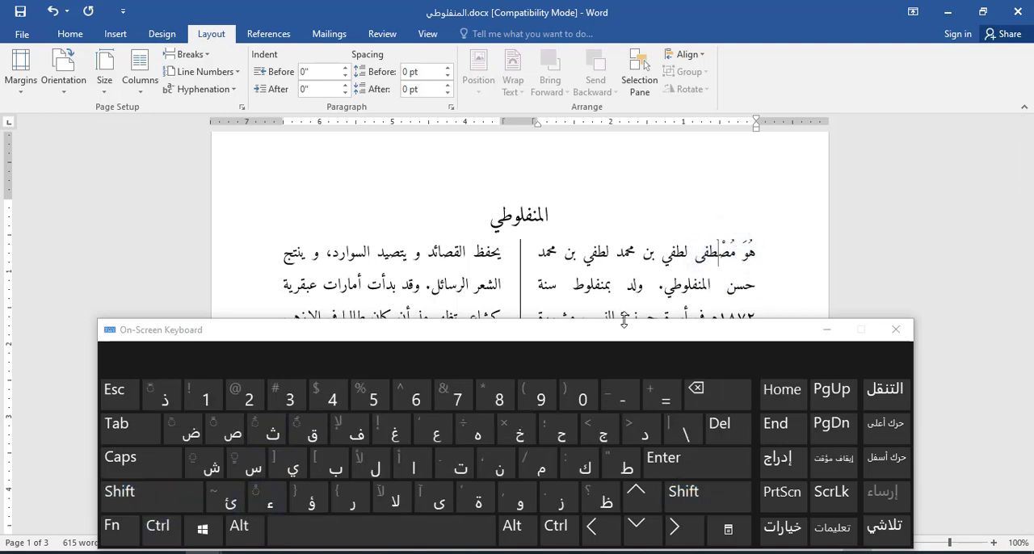
Step: Insert an alif before the first بن to make it ابن and add a kasra under that alif
{"action": "left_click", "coordinate": [711, 254]}
{"action": "left_click", "coordinate": [664, 256]}
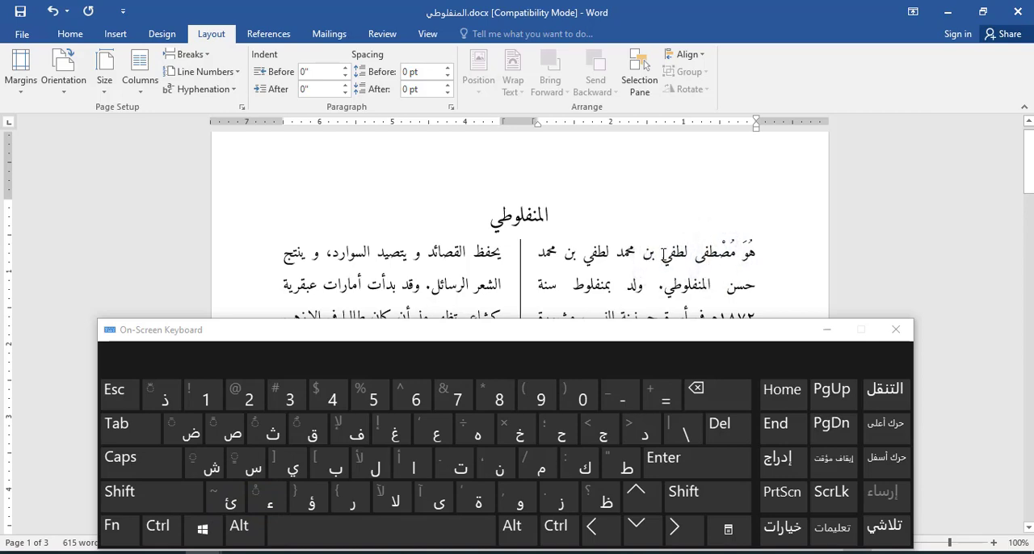
{"action": "left_click", "coordinate": [657, 254]}
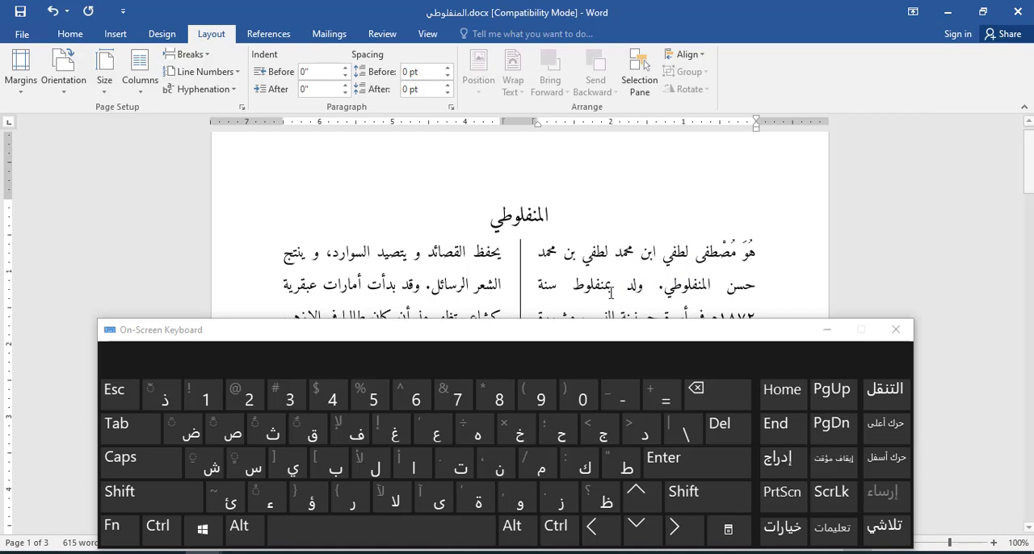
{"action": "left_click", "coordinate": [149, 494]}
{"action": "left_click", "coordinate": [208, 465]}
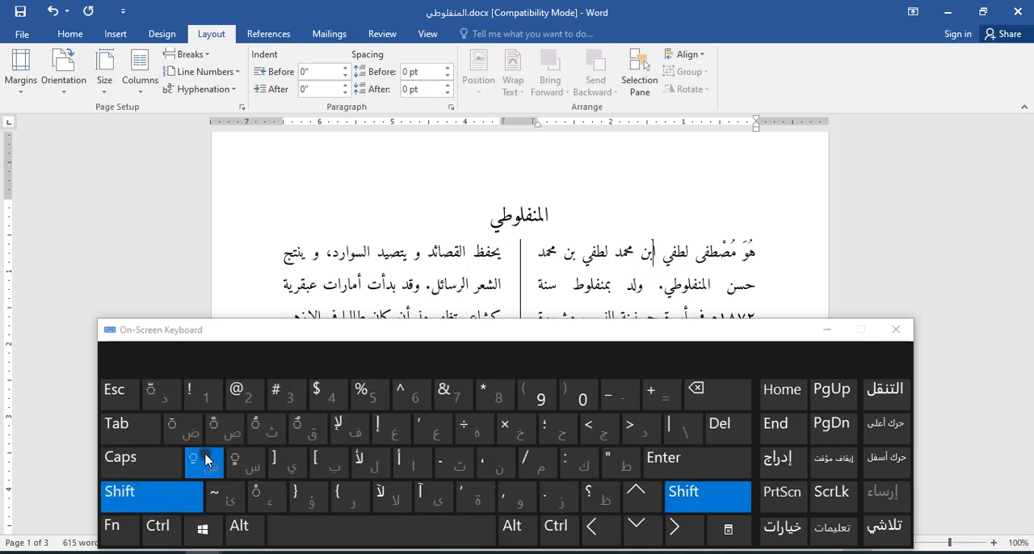
Step: Add a kasratan under the final dal of the first محمد and minimize the On-Screen Keyboard
{"action": "left_click", "coordinate": [615, 252]}
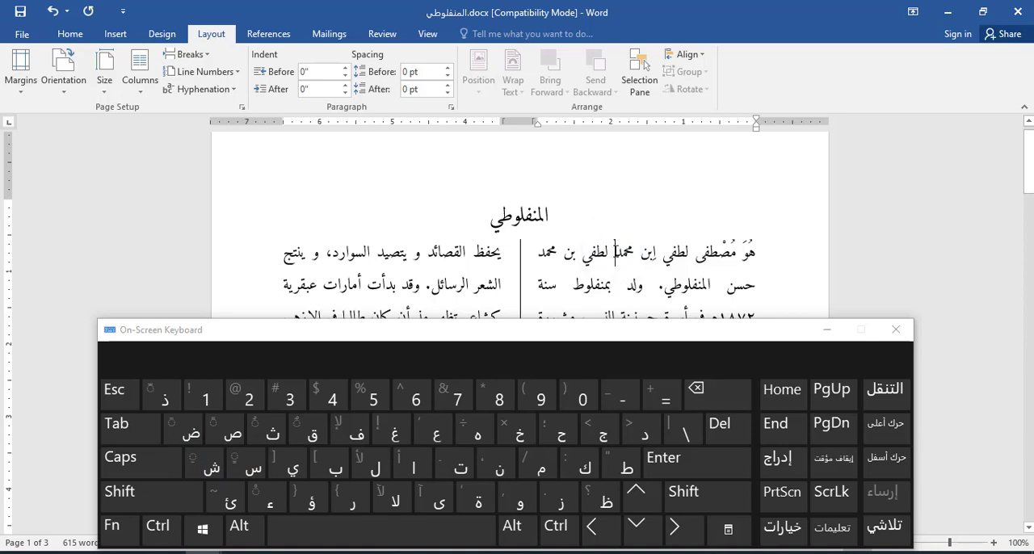
{"action": "left_click", "coordinate": [150, 496]}
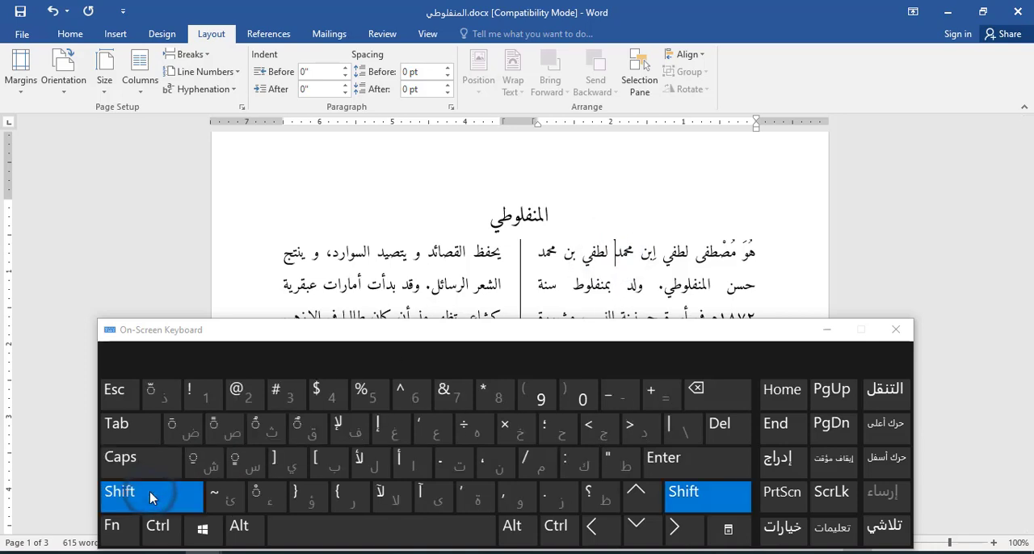
{"action": "left_click", "coordinate": [247, 464]}
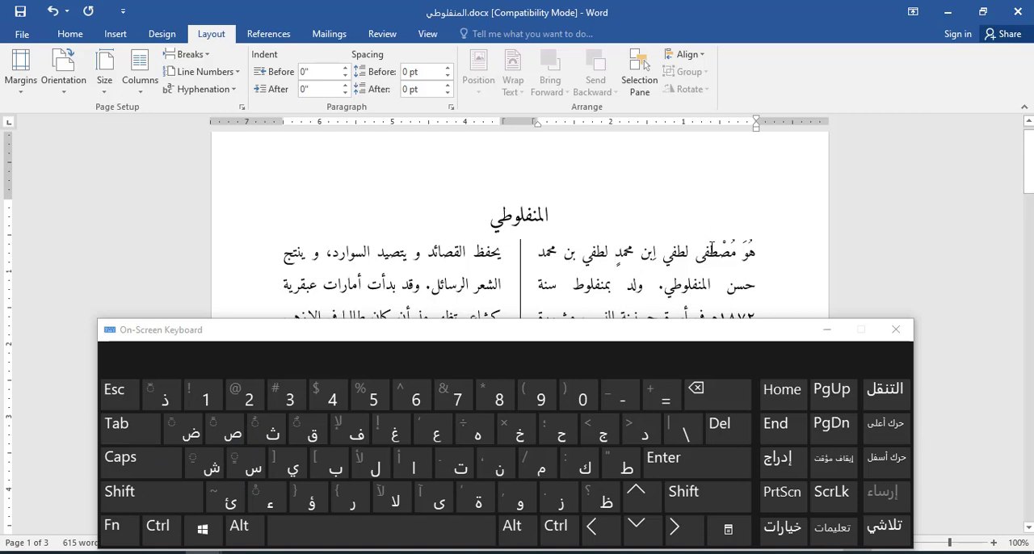
{"action": "left_click", "coordinate": [815, 331]}
Step: Switch to Document2 and set the first list item, الكتاب على المكتب, to Traditional Arabic at 26 pt
{"action": "scroll", "coordinate": [815, 331], "scroll_direction": "down", "scroll_amount": 3}
{"action": "scroll", "coordinate": [517, 323], "scroll_direction": "up", "scroll_amount": 2}
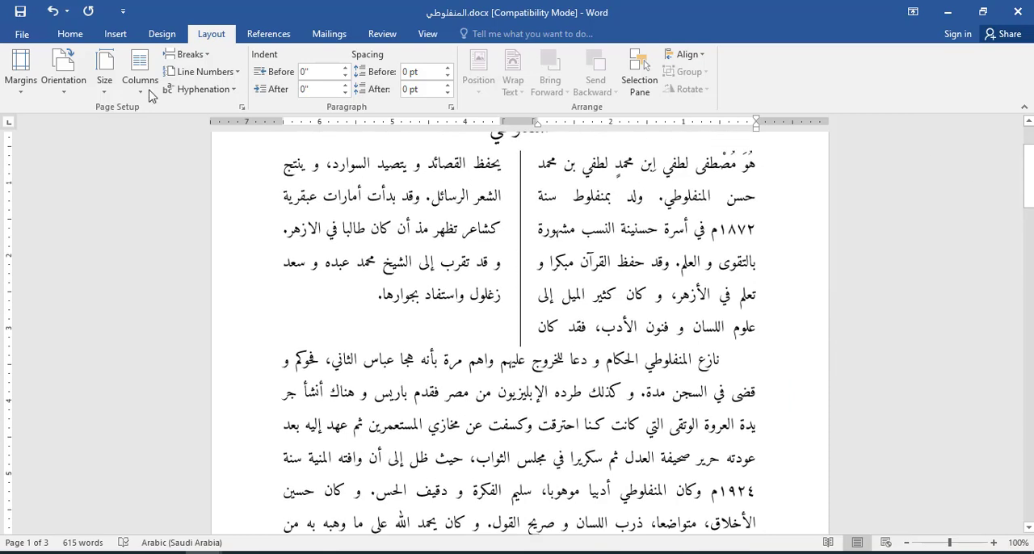
{"action": "left_click", "coordinate": [70, 34]}
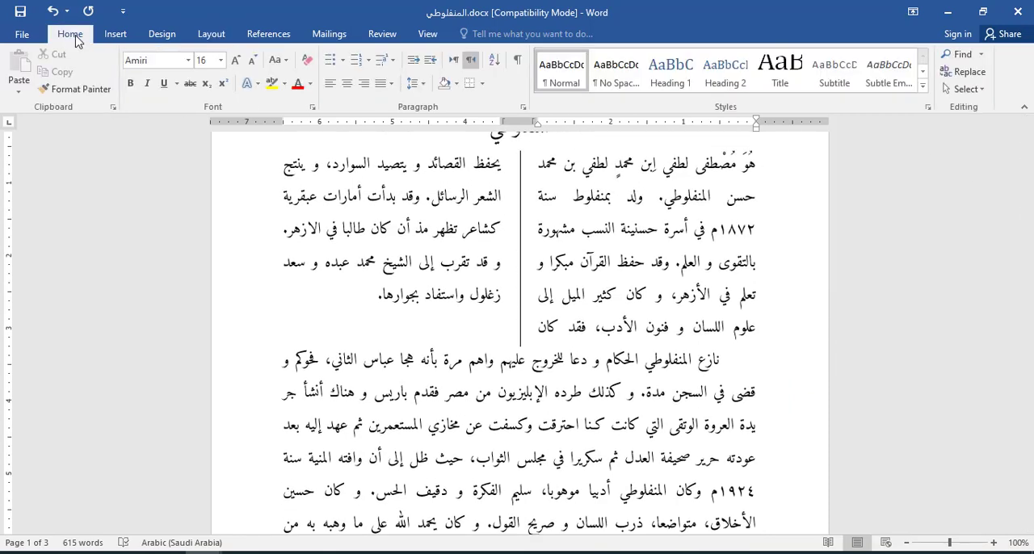
{"action": "left_click_drag", "start_coordinate": [1029, 165], "coordinate": [1031, 225]}
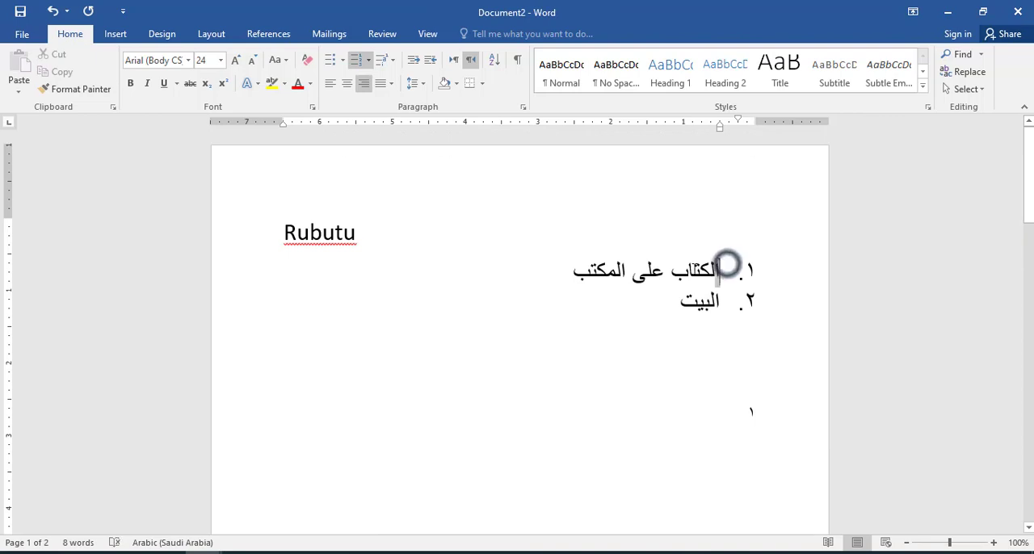
{"action": "left_click_drag", "start_coordinate": [725, 267], "coordinate": [573, 275]}
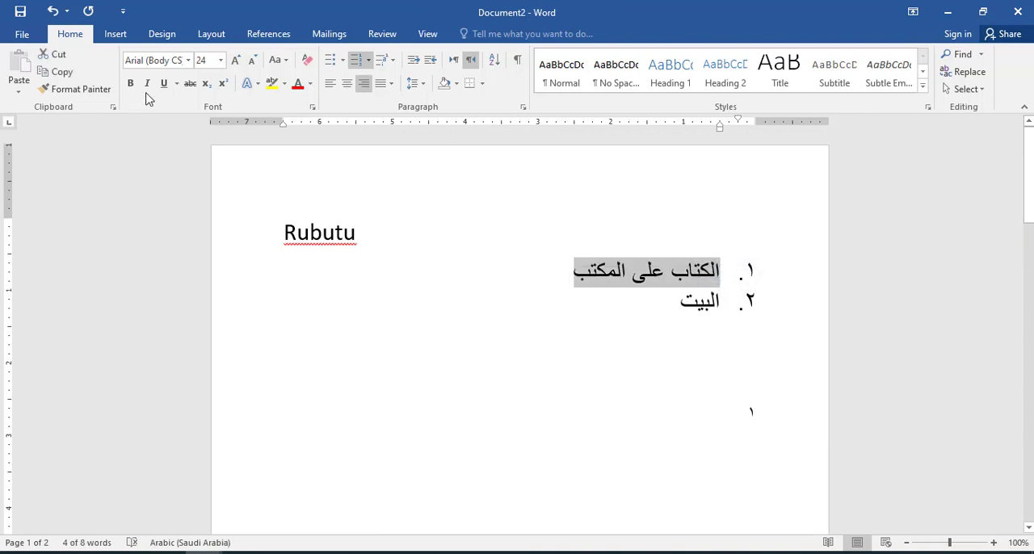
{"action": "left_click", "coordinate": [188, 60]}
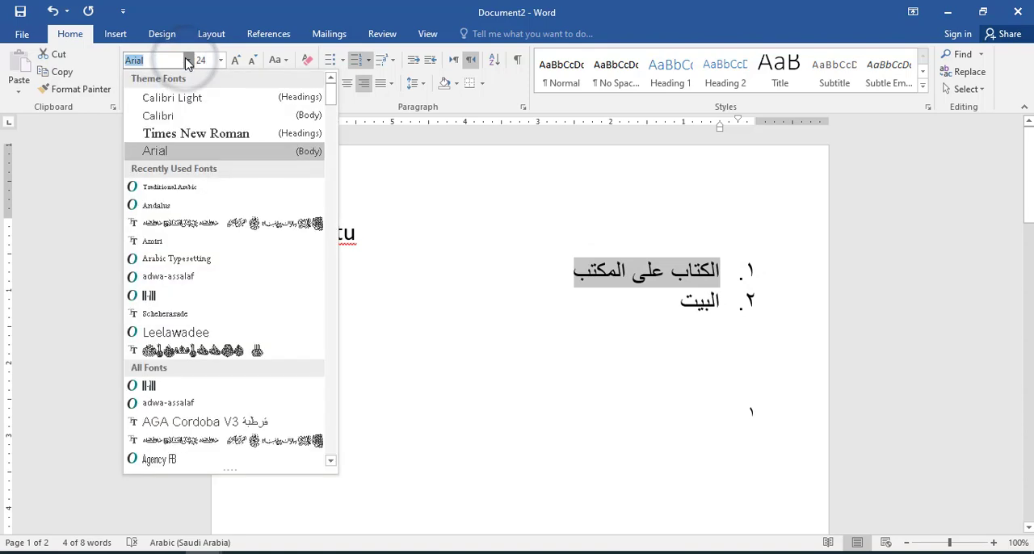
{"action": "left_click", "coordinate": [206, 187]}
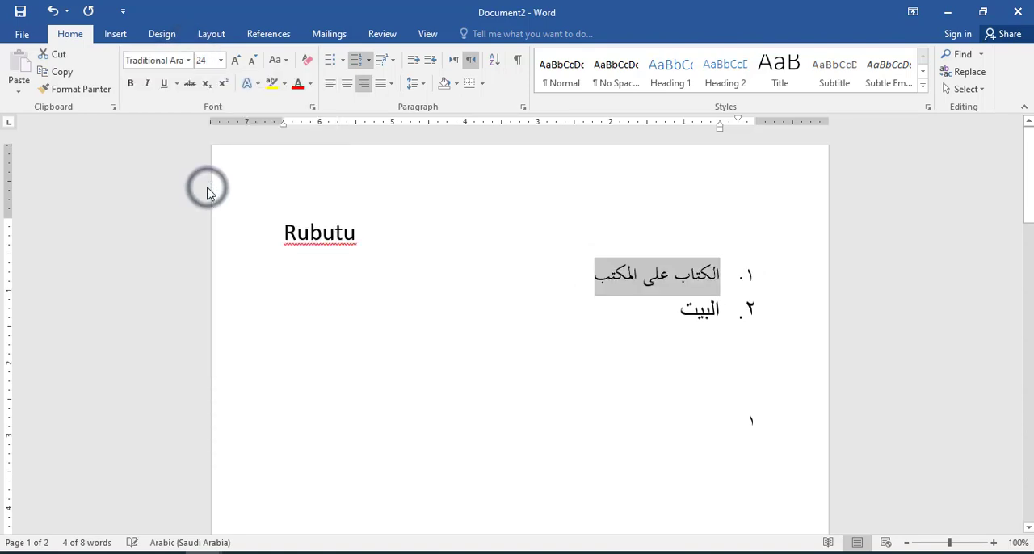
{"action": "left_click", "coordinate": [235, 61]}
Step: Try the Arabic Typesetting and Andalus fonts on the first list item
{"action": "left_click", "coordinate": [187, 62]}
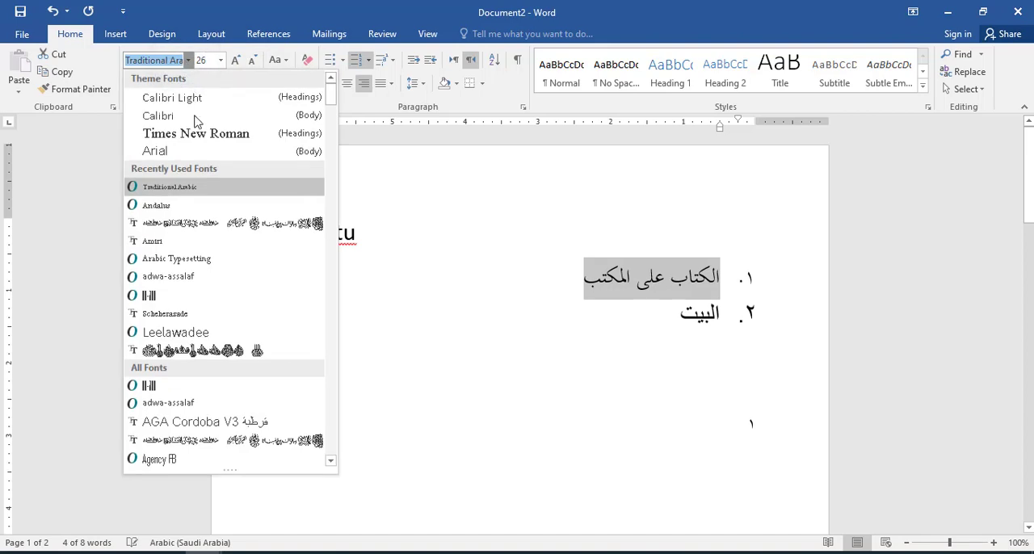
{"action": "left_click", "coordinate": [209, 257]}
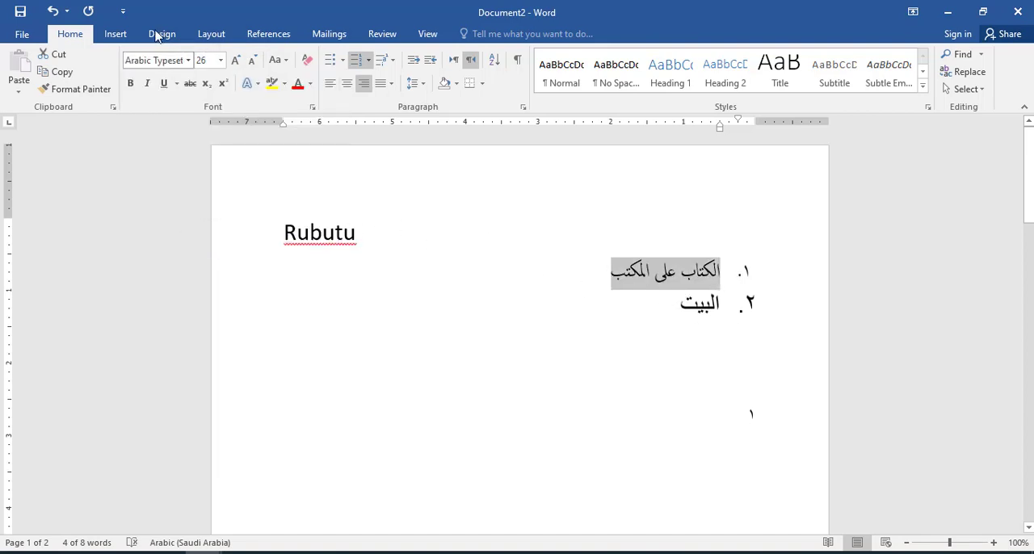
{"action": "left_click", "coordinate": [188, 62]}
{"action": "left_click", "coordinate": [181, 204]}
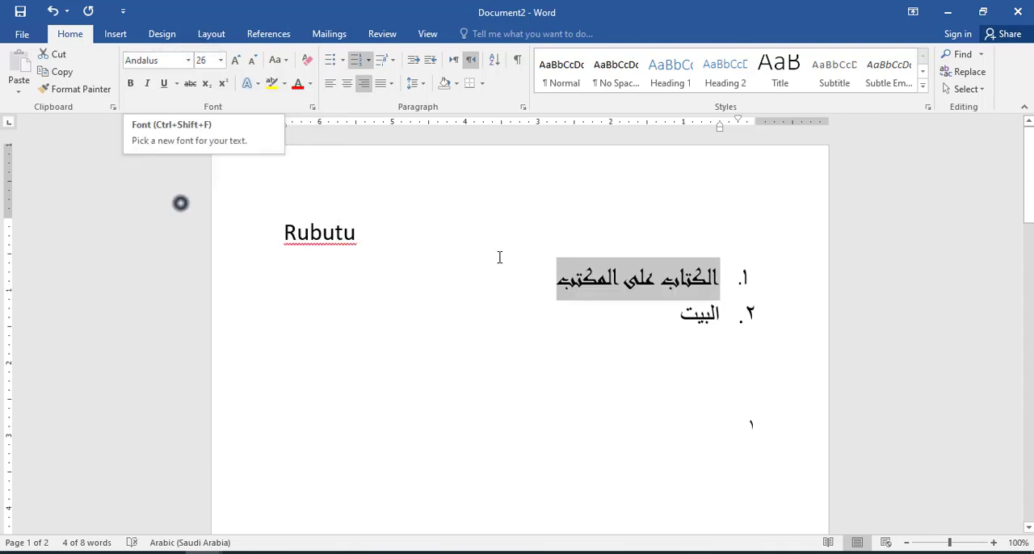
Step: Set the first list item's font to Scheherazade and deselect the text
{"action": "left_click", "coordinate": [188, 61]}
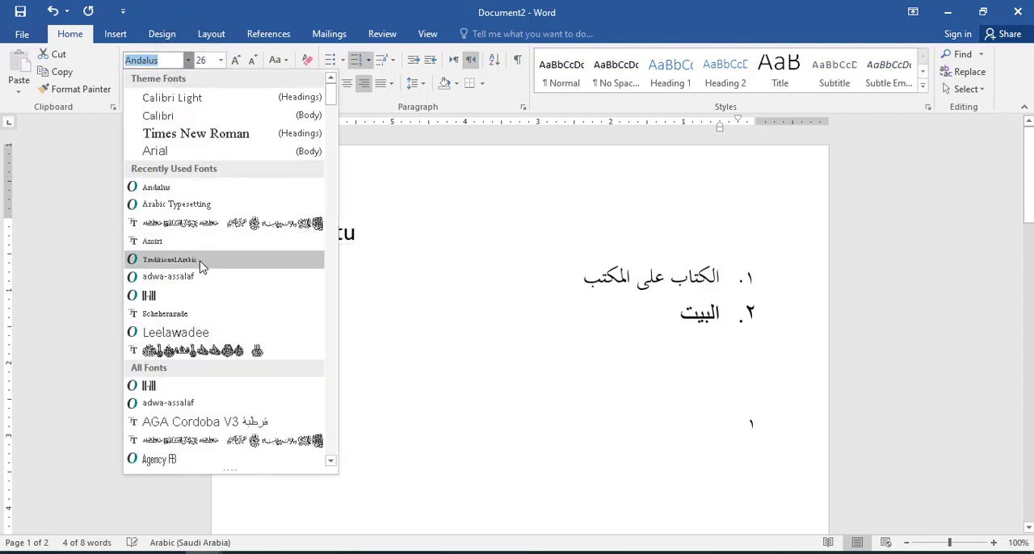
{"action": "left_click", "coordinate": [198, 315]}
{"action": "left_click", "coordinate": [401, 280]}
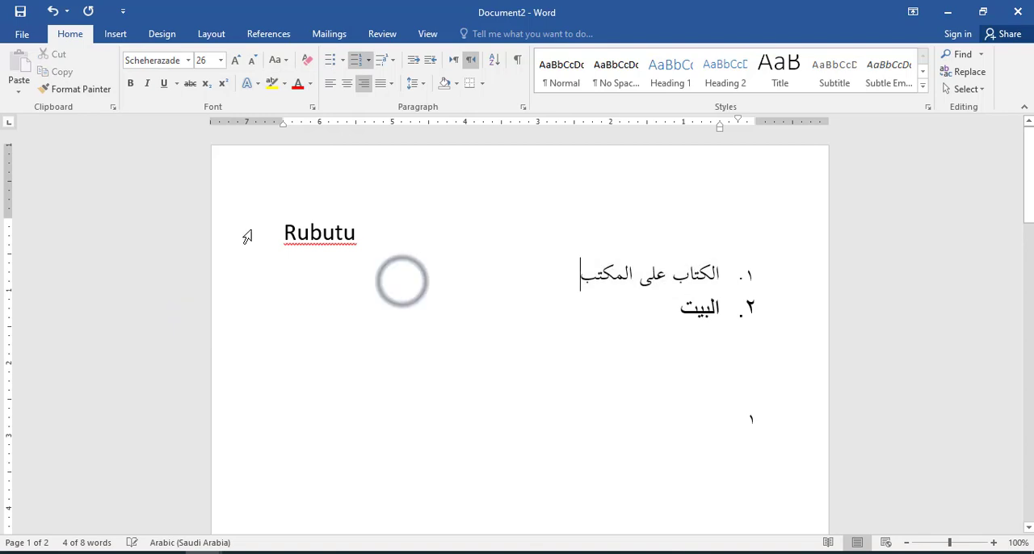
Step: Change the Rubutu line to the AGA Islamic Phrases font and enlarge it to 100 pt
{"action": "left_click", "coordinate": [247, 233]}
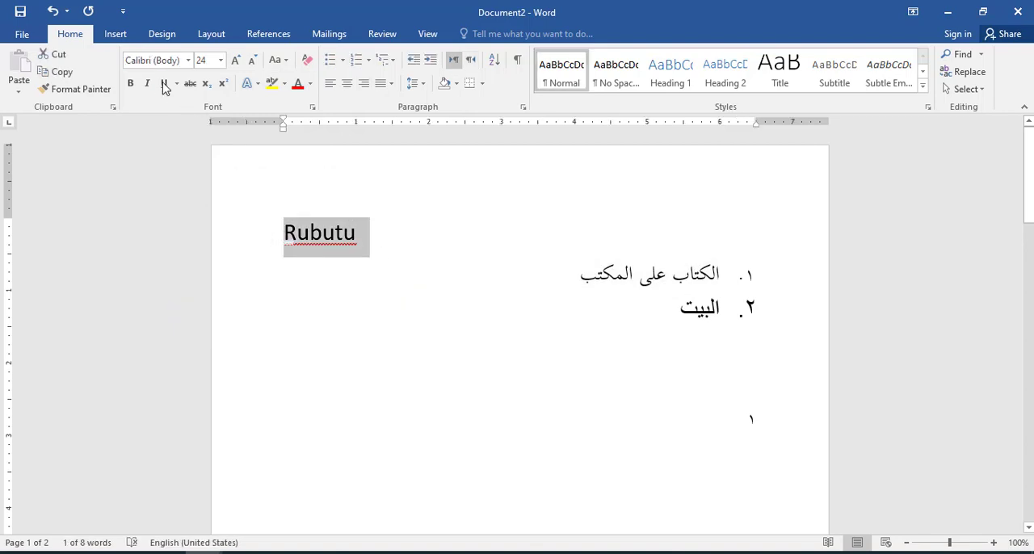
{"action": "left_click", "coordinate": [187, 61]}
{"action": "left_click", "coordinate": [261, 143]}
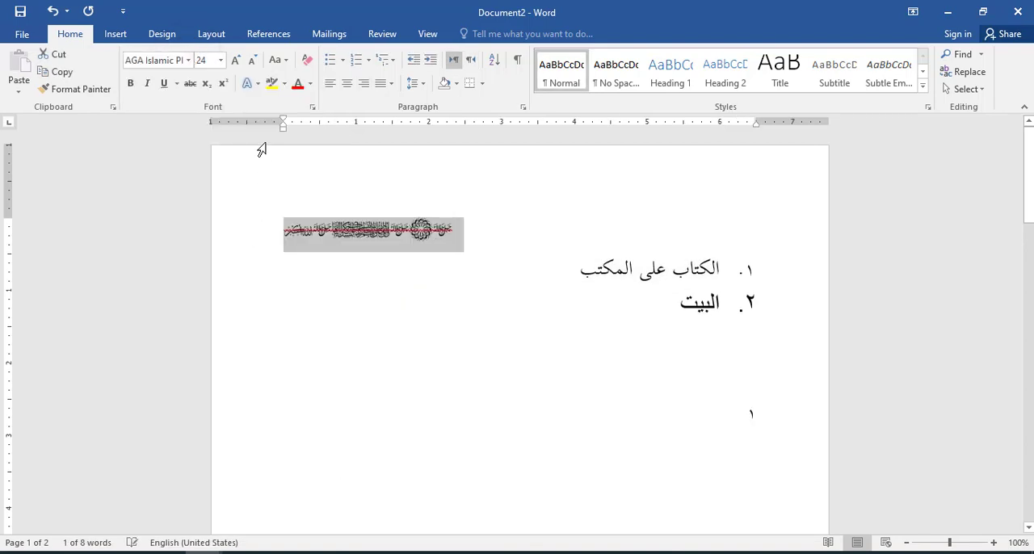
{"action": "left_click", "coordinate": [235, 60]}
{"action": "left_click", "coordinate": [235, 60]}
{"action": "left_click", "coordinate": [235, 61]}
{"action": "left_click", "coordinate": [235, 61]}
{"action": "left_click", "coordinate": [235, 61]}
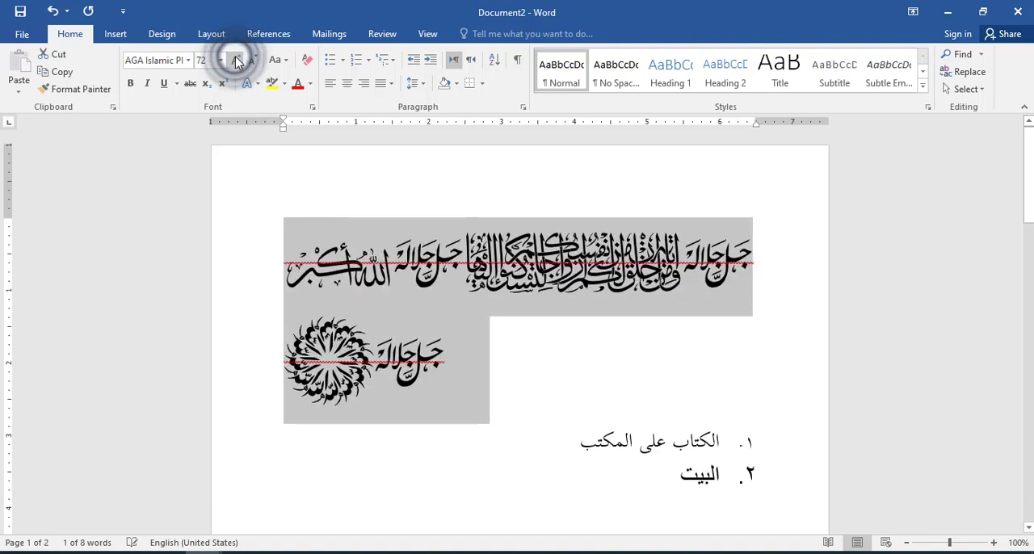
{"action": "left_click", "coordinate": [235, 60]}
{"action": "left_click", "coordinate": [235, 60]}
{"action": "left_click", "coordinate": [235, 61]}
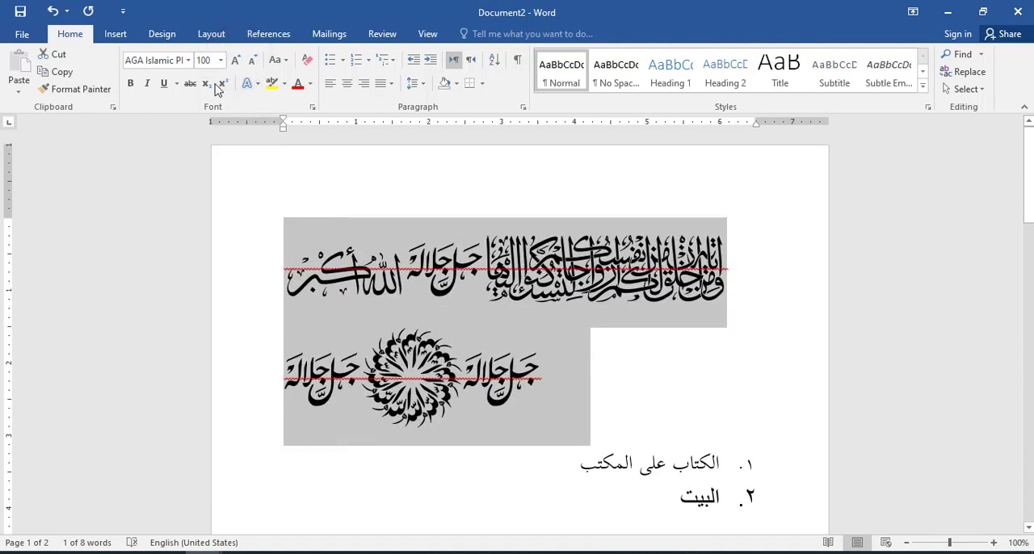
Step: Change the selected Islamic phrases line to the Besmellah 2 font and reduce its size to 48 pt
{"action": "left_click", "coordinate": [188, 60]}
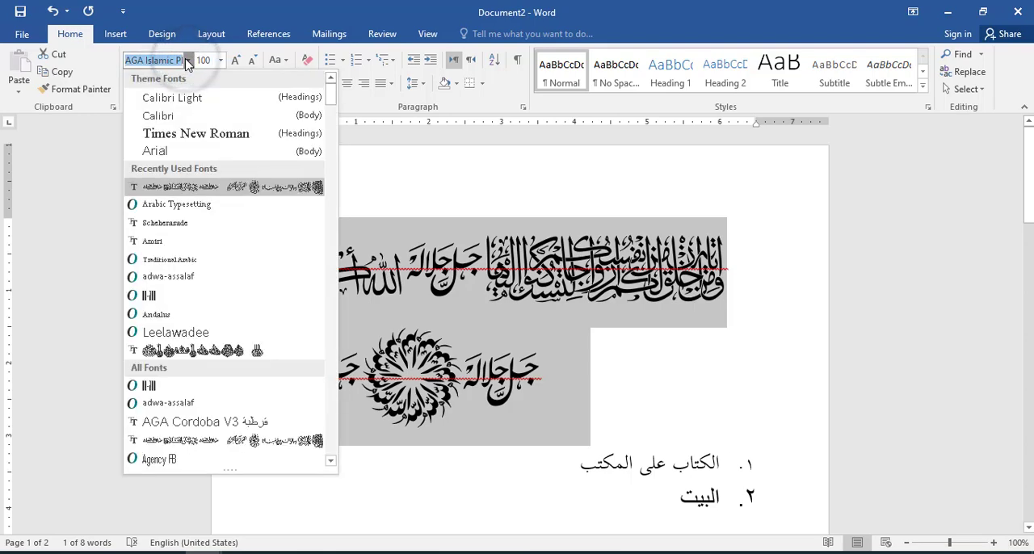
{"action": "left_click", "coordinate": [297, 350]}
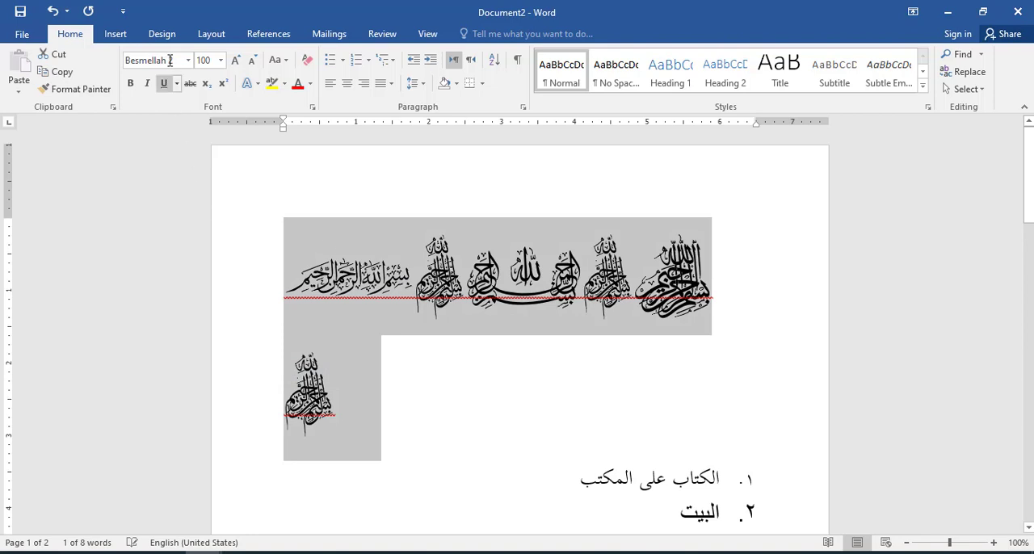
{"action": "left_click", "coordinate": [235, 60]}
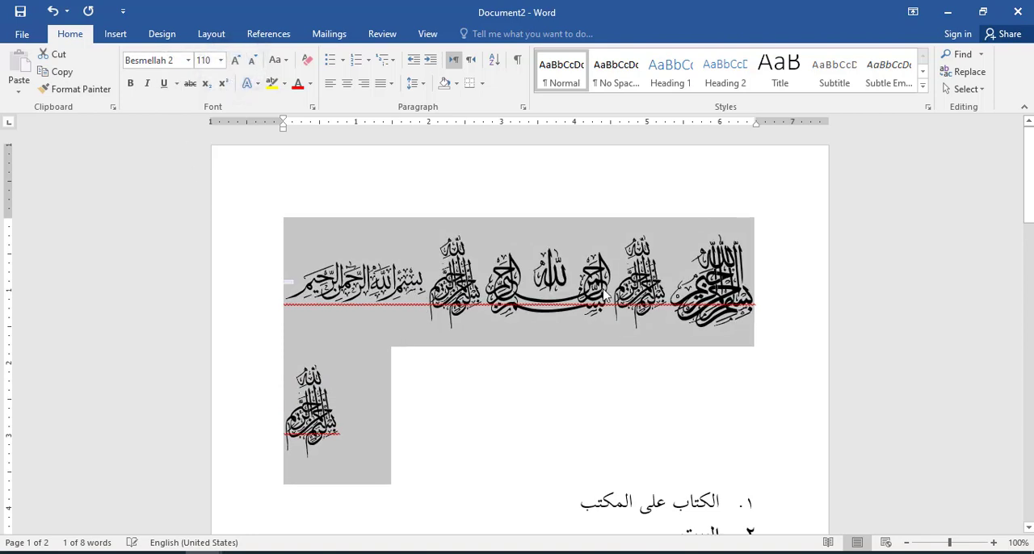
{"action": "left_click", "coordinate": [253, 60]}
{"action": "left_click", "coordinate": [253, 60]}
{"action": "left_click", "coordinate": [253, 60]}
{"action": "left_click", "coordinate": [253, 60]}
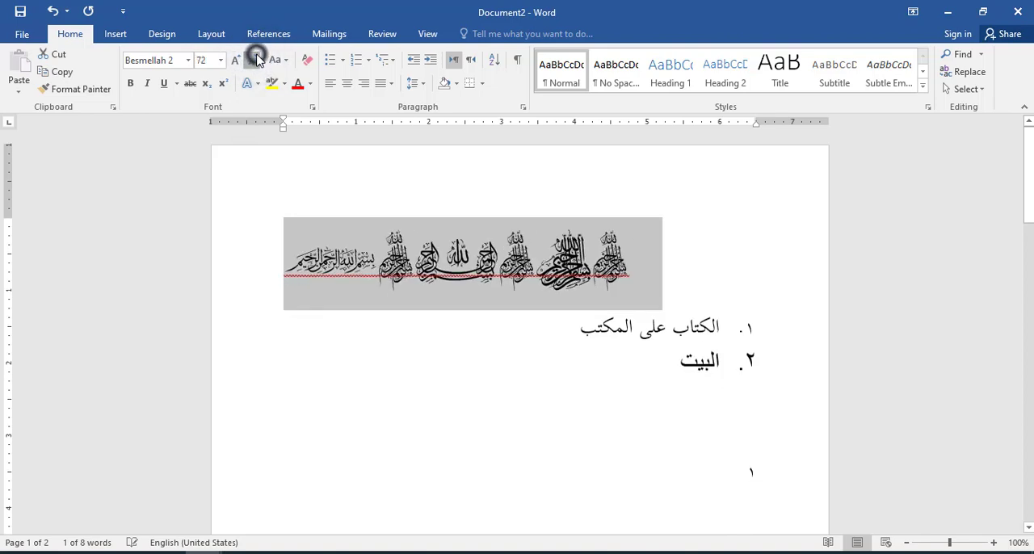
{"action": "left_click", "coordinate": [253, 60]}
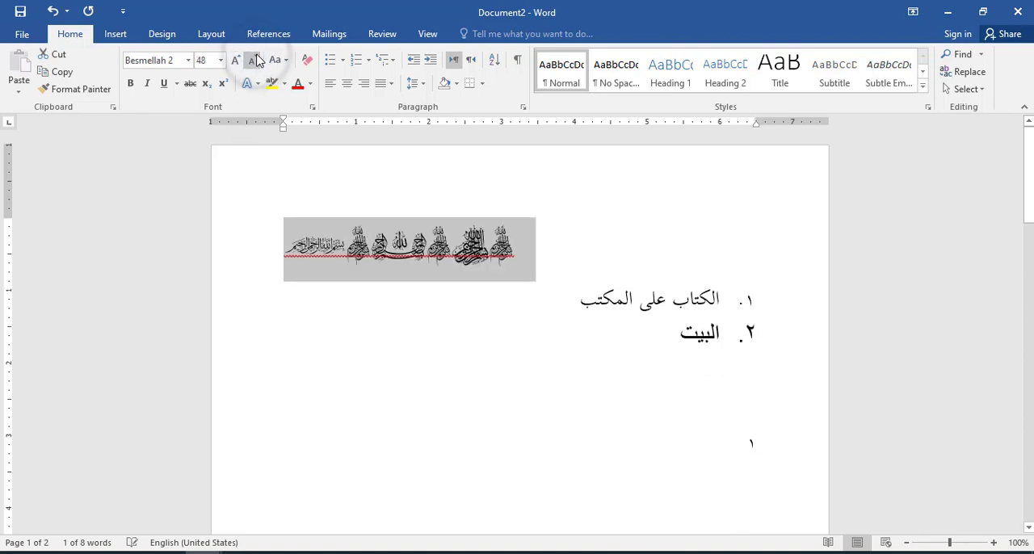
Step: Go to the end of Document2, view the header of the exam PDF اختبار الأول في الجزء الأول, and return to Document2
{"action": "left_click", "coordinate": [655, 379]}
{"action": "left_click", "coordinate": [720, 302]}
{"action": "left_click", "coordinate": [691, 303]}
{"action": "key", "text": "ctrl+End"}
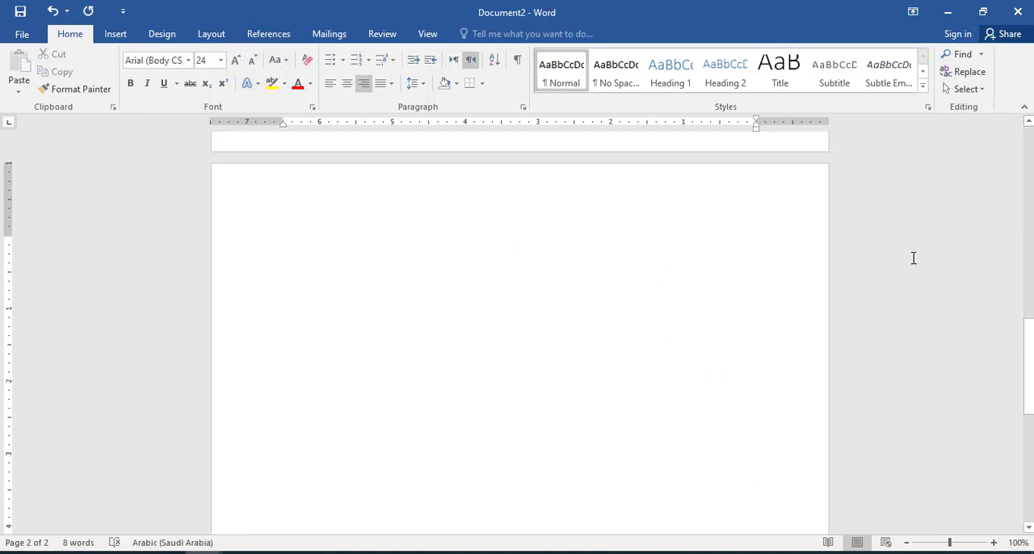
{"action": "left_click", "coordinate": [948, 11]}
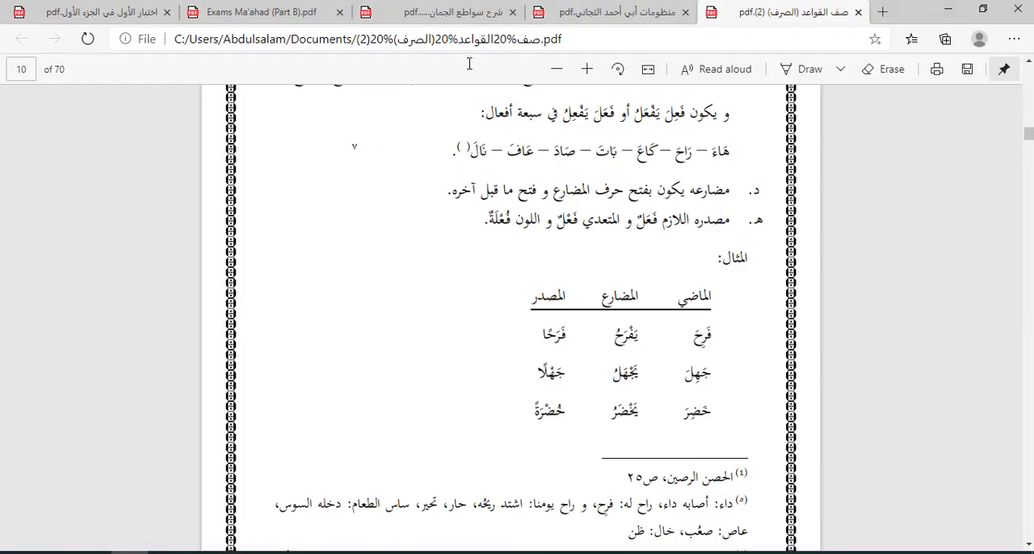
{"action": "left_click", "coordinate": [87, 9]}
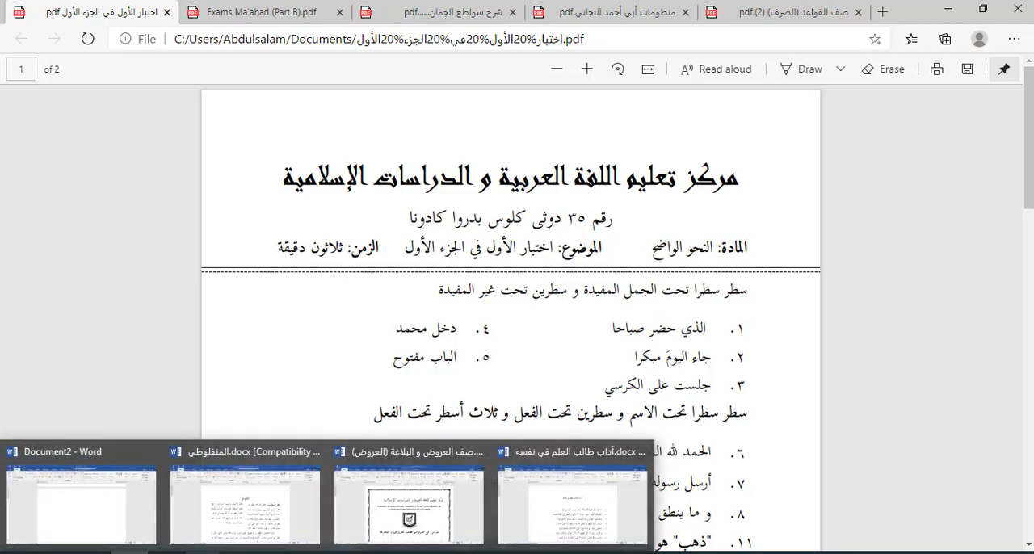
{"action": "left_click", "coordinate": [132, 496]}
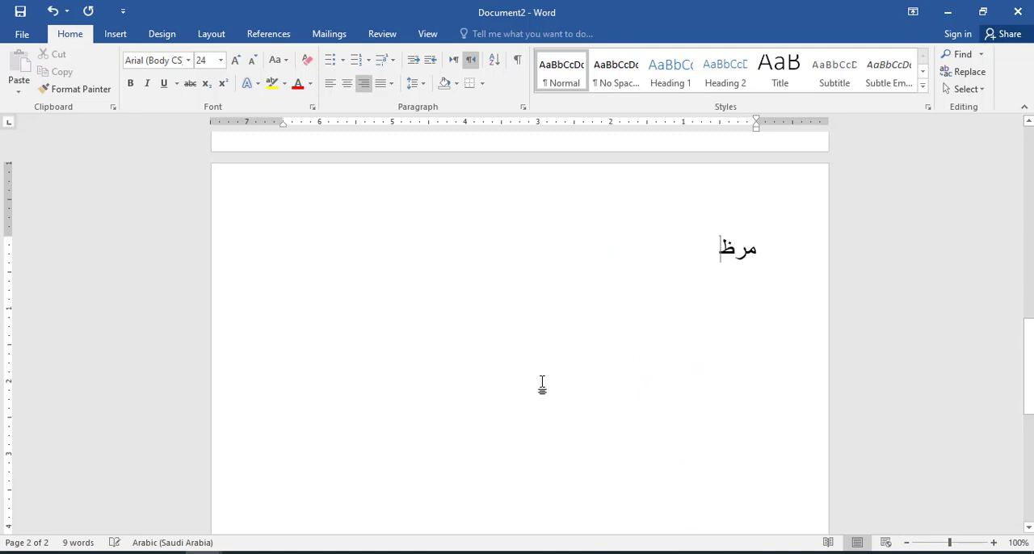
Step: Enter the title مركز تعليم اللغة العربية on the blank second page, with the centre's street address on the line below
{"action": "type", "text": "ز تعليم اللغة العربية "}
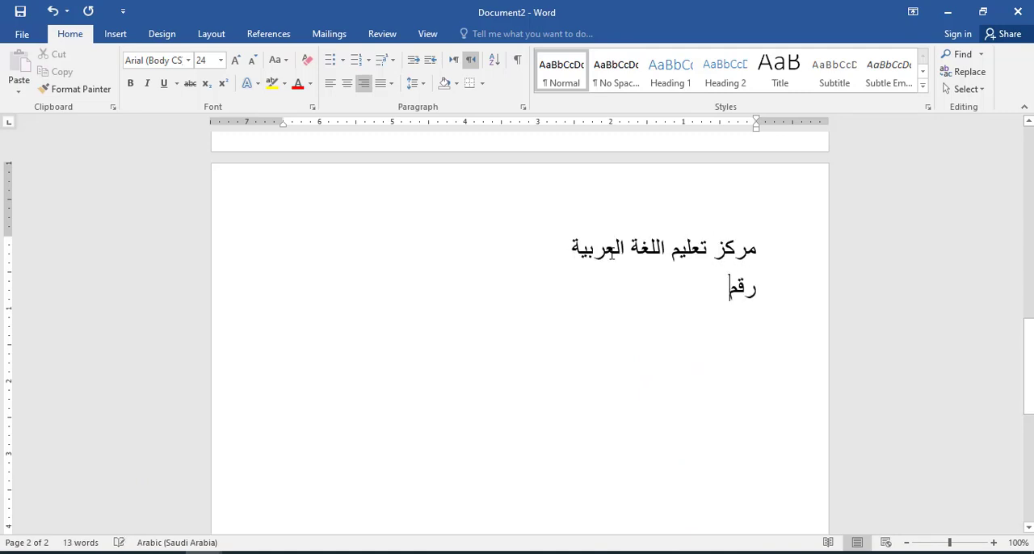
{"action": "type", "text": "رقم ٣٥ دوئي كلوس"}
{"action": "key", "text": "Return"}
Step: Add an exam details line reading المادة: الفقه, الموضوع: الامتحان and الزمن: ساعة, with tab gaps between the three entries
{"action": "type", "text": "الما"}
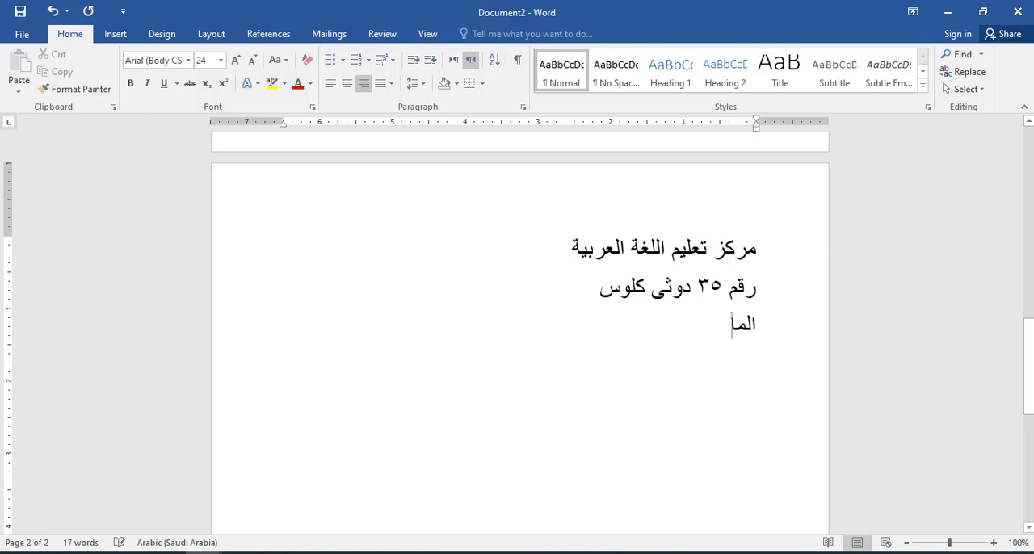
{"action": "type", "text": "دة: الفقه"}
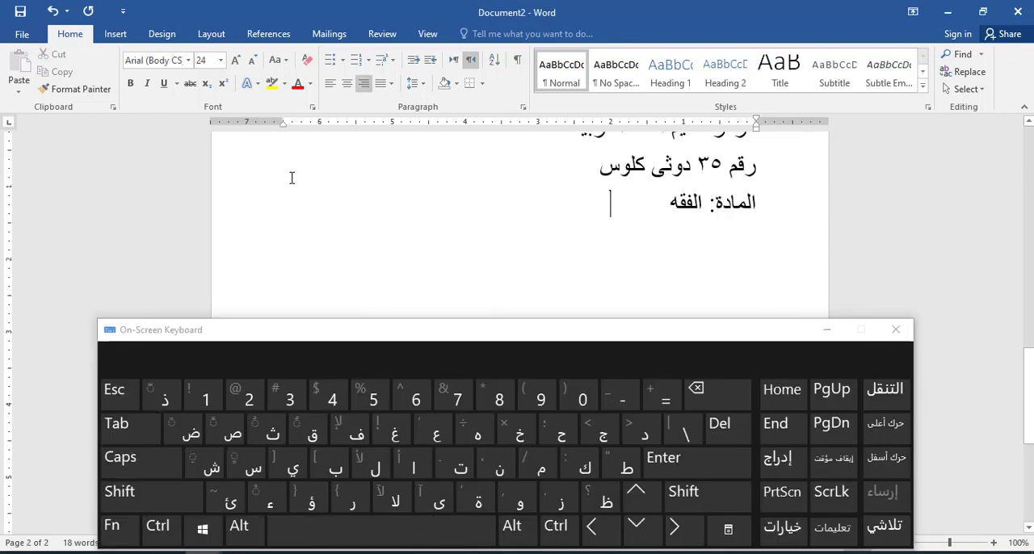
{"action": "type", "text": "الموضوع"}
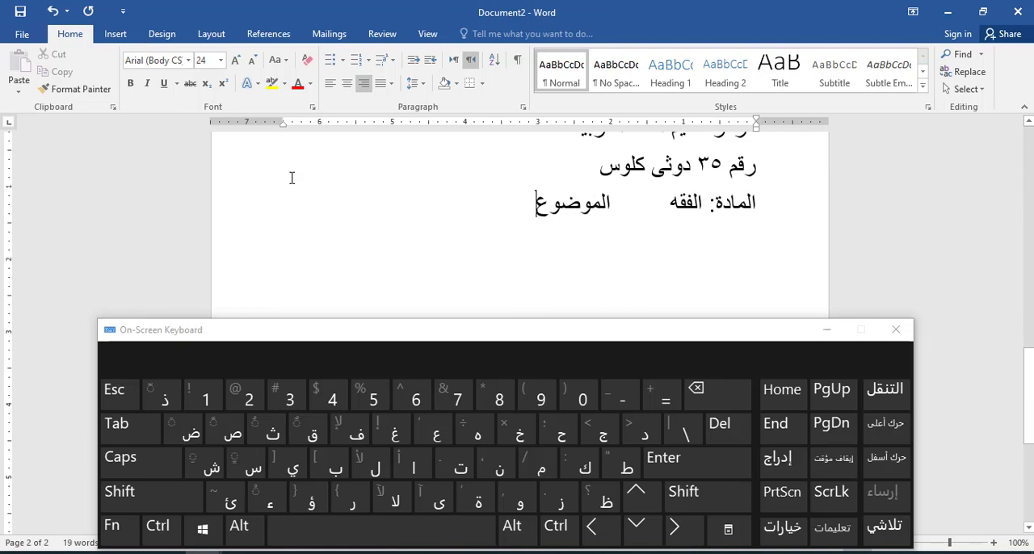
{"action": "type", "text": ": الامتحان"}
{"action": "left_click", "coordinate": [119, 429]}
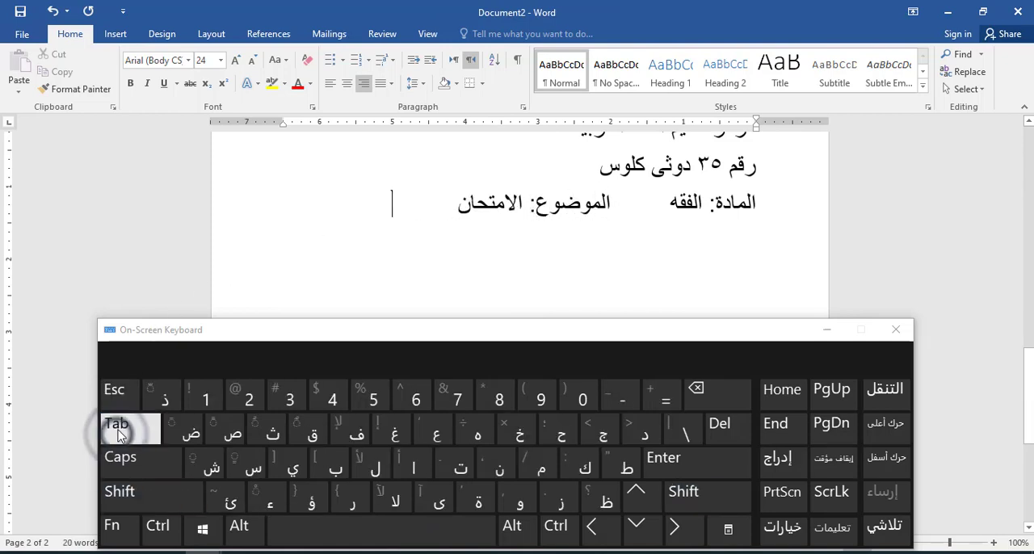
{"action": "type", "text": "الزمن: ساعة"}
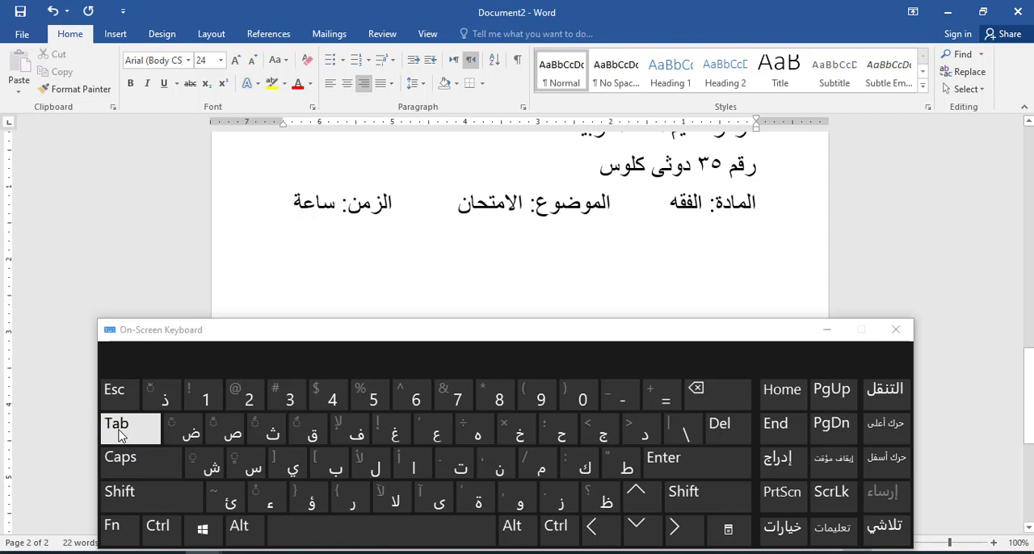
Step: Format the title مركز تعليم اللغة العربية in Andalus at 48 pt and centre it
{"action": "left_click_drag", "start_coordinate": [763, 306], "coordinate": [572, 317]}
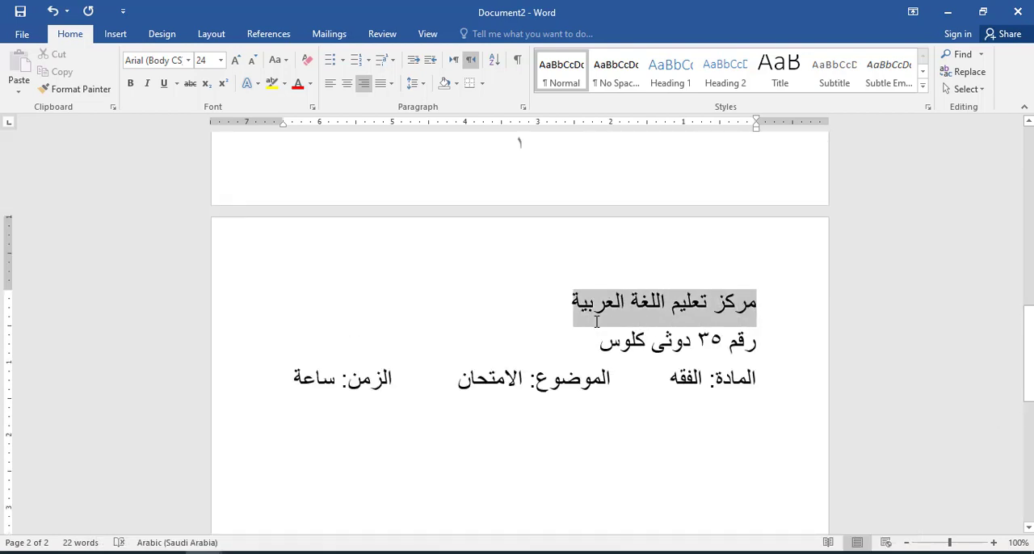
{"action": "left_click", "coordinate": [235, 60]}
{"action": "left_click", "coordinate": [235, 60]}
{"action": "left_click", "coordinate": [234, 59]}
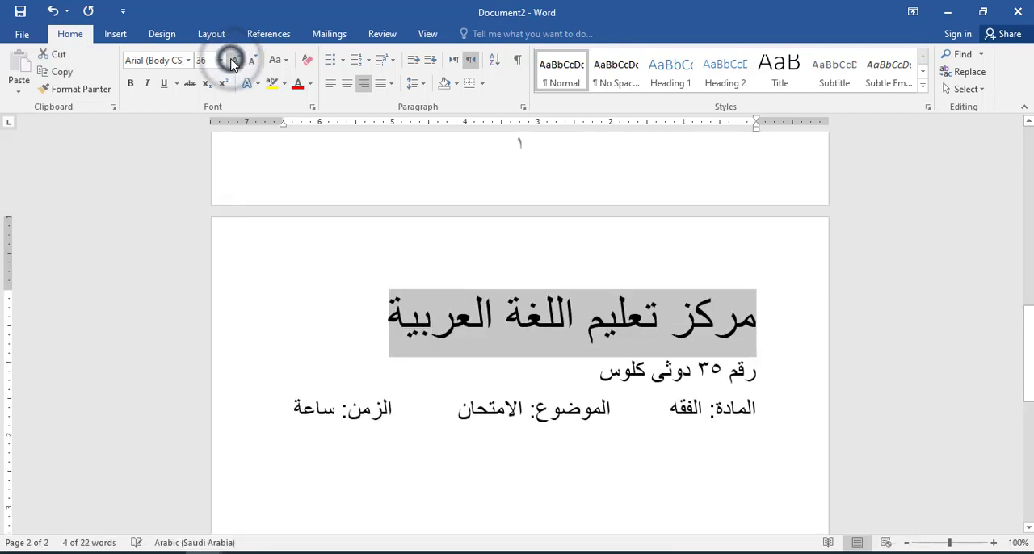
{"action": "left_click", "coordinate": [233, 62]}
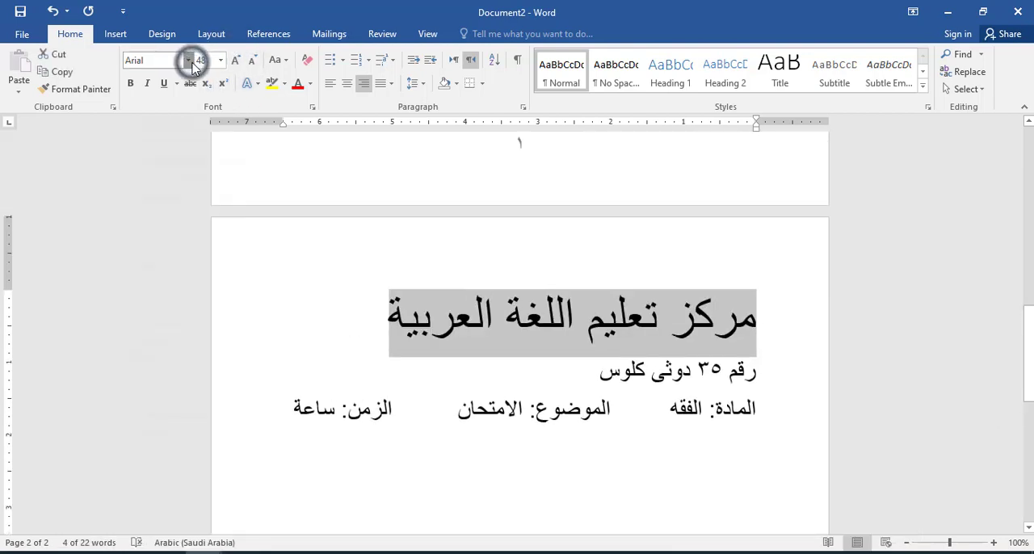
{"action": "left_click", "coordinate": [191, 63]}
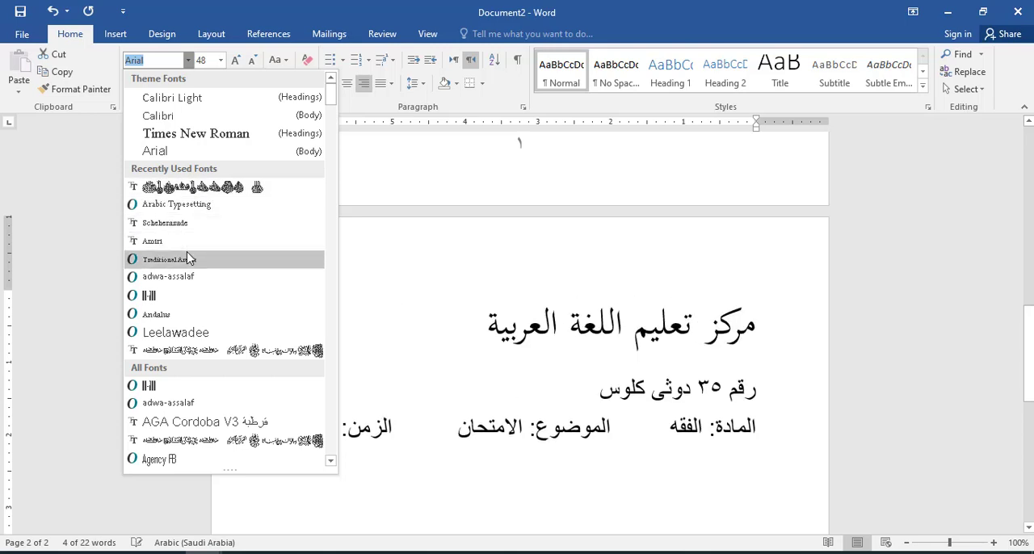
{"action": "left_click", "coordinate": [185, 313]}
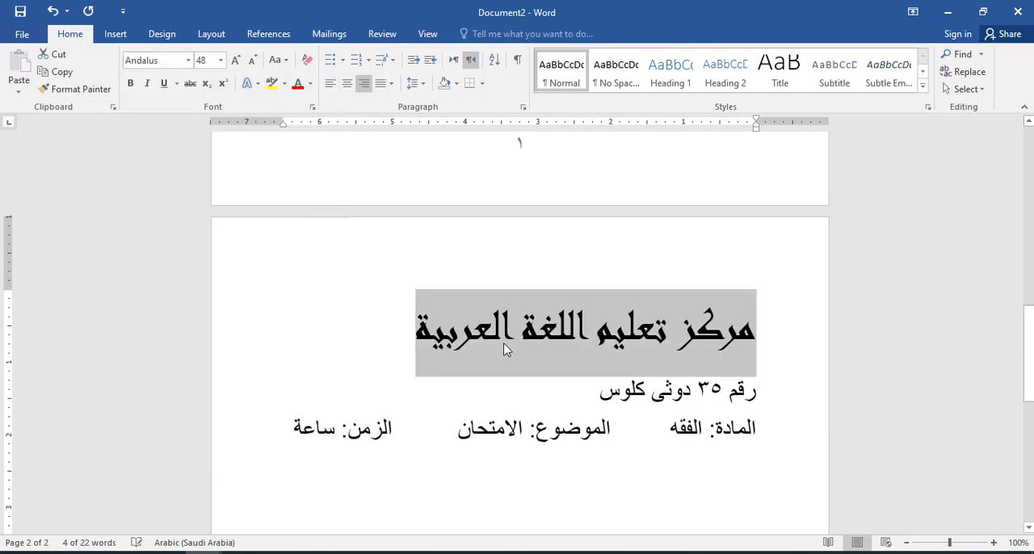
{"action": "left_click", "coordinate": [346, 84]}
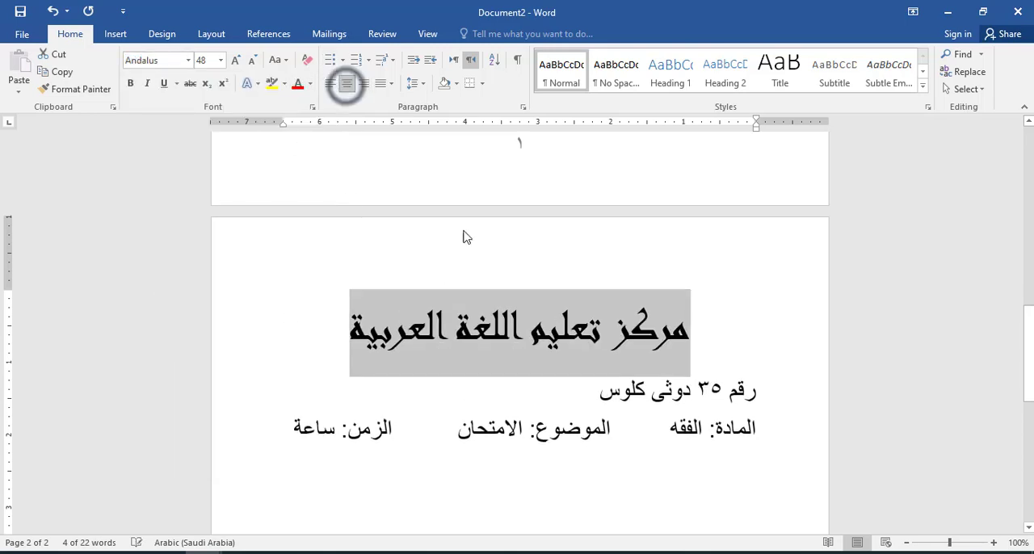
Step: Reduce the address line below the title to 20 pt and centre it
{"action": "left_click", "coordinate": [590, 343]}
{"action": "left_click_drag", "start_coordinate": [759, 391], "coordinate": [605, 386]}
{"action": "left_click", "coordinate": [733, 340]}
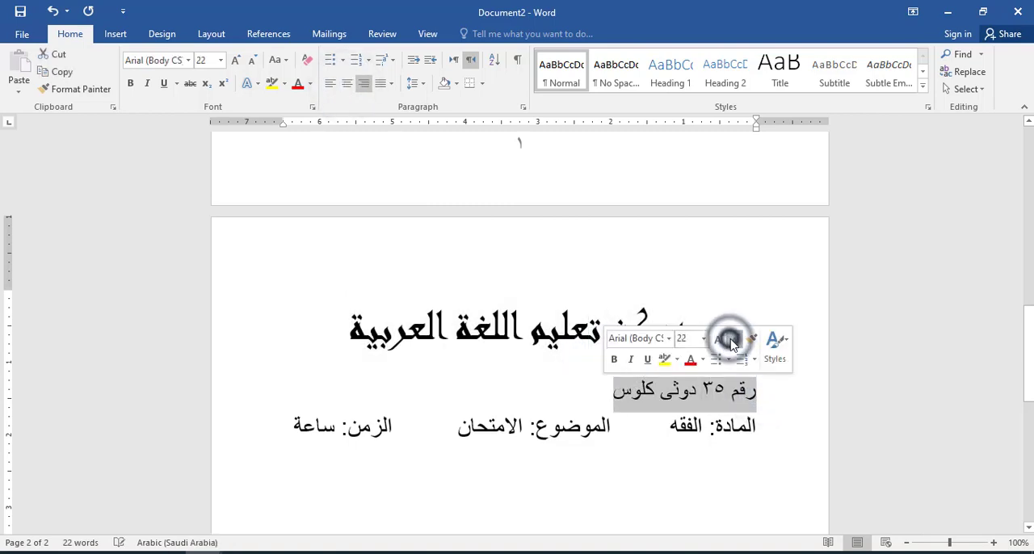
{"action": "left_click", "coordinate": [347, 84]}
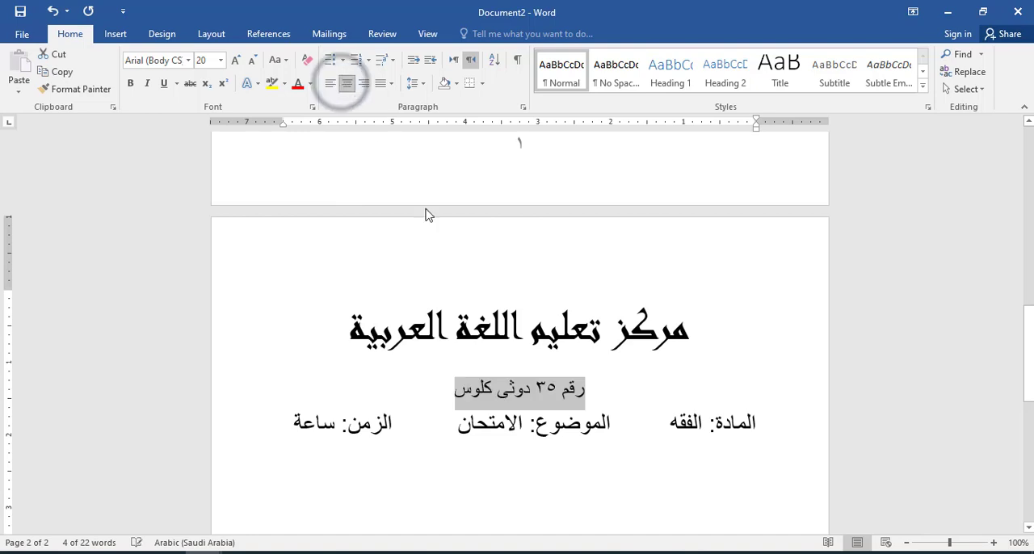
Step: Set the address and exam details lines to Traditional Arabic and centre the exam details line
{"action": "left_click", "coordinate": [516, 398]}
{"action": "left_click_drag", "start_coordinate": [771, 418], "coordinate": [297, 414]}
{"action": "left_click_drag", "start_coordinate": [590, 400], "coordinate": [273, 427]}
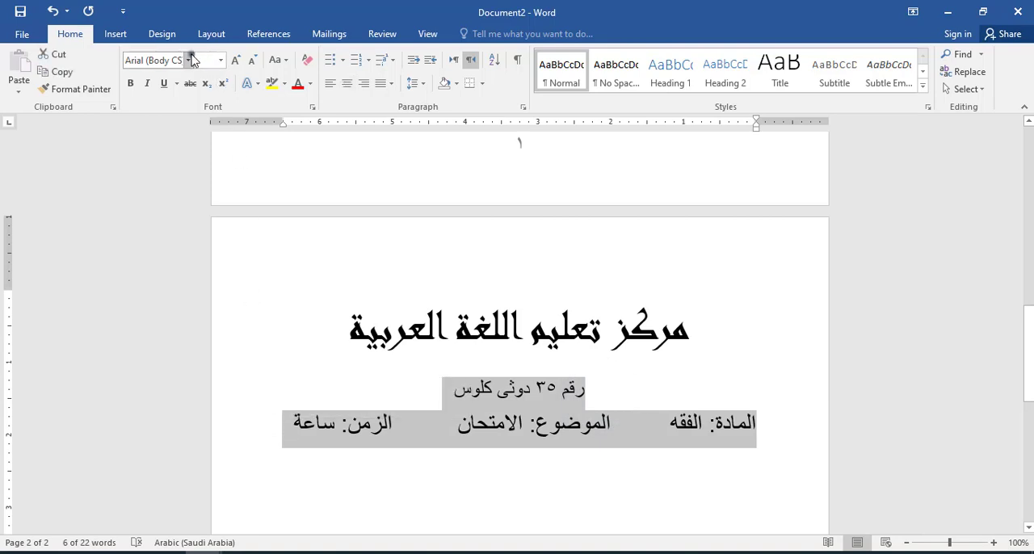
{"action": "left_click", "coordinate": [188, 59]}
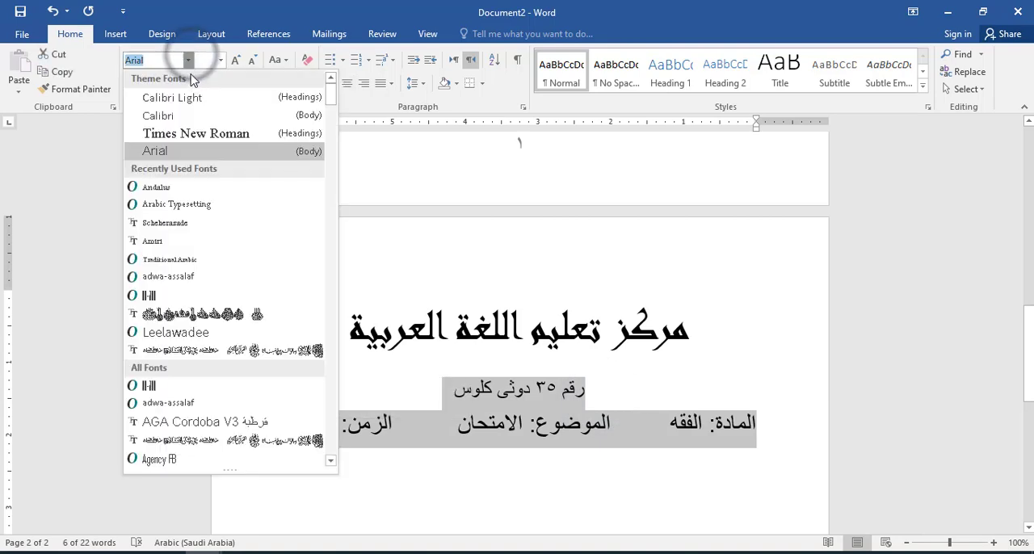
{"action": "left_click", "coordinate": [172, 259]}
{"action": "left_click", "coordinate": [599, 455]}
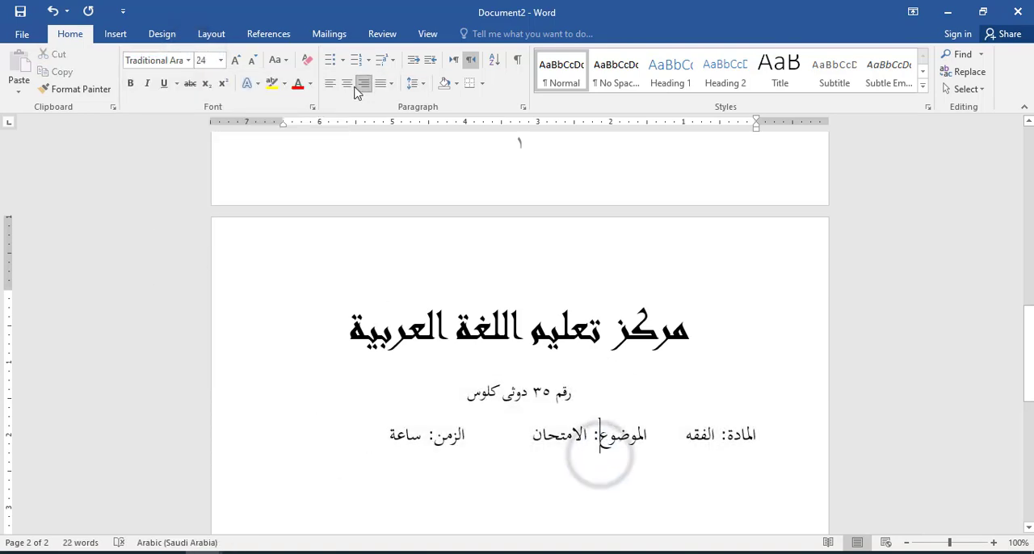
{"action": "left_click", "coordinate": [347, 84]}
Step: Remove the space after the title paragraph and after the address paragraph
{"action": "scroll", "coordinate": [1029, 346], "scroll_direction": "down", "scroll_amount": 2}
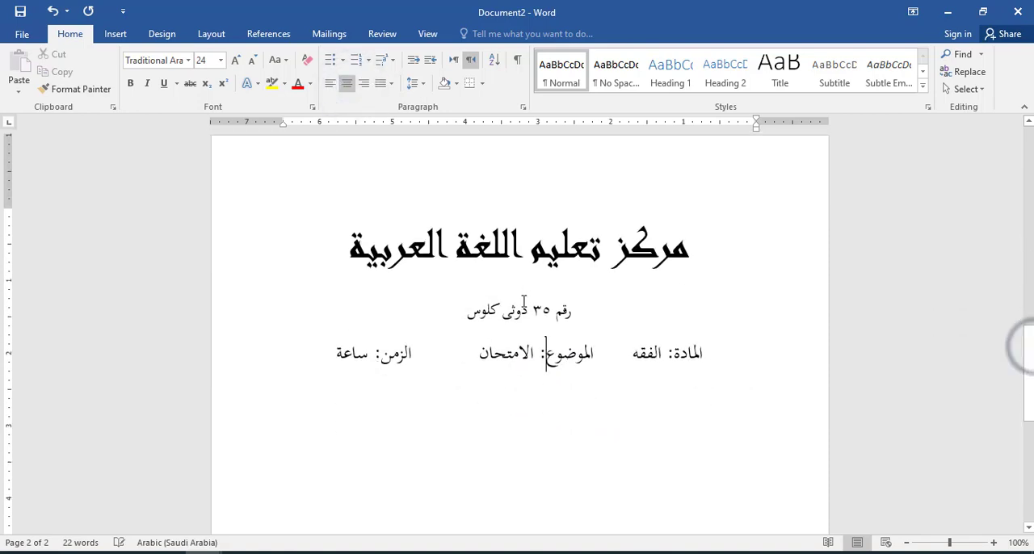
{"action": "left_click", "coordinate": [532, 244]}
{"action": "left_click", "coordinate": [414, 84]}
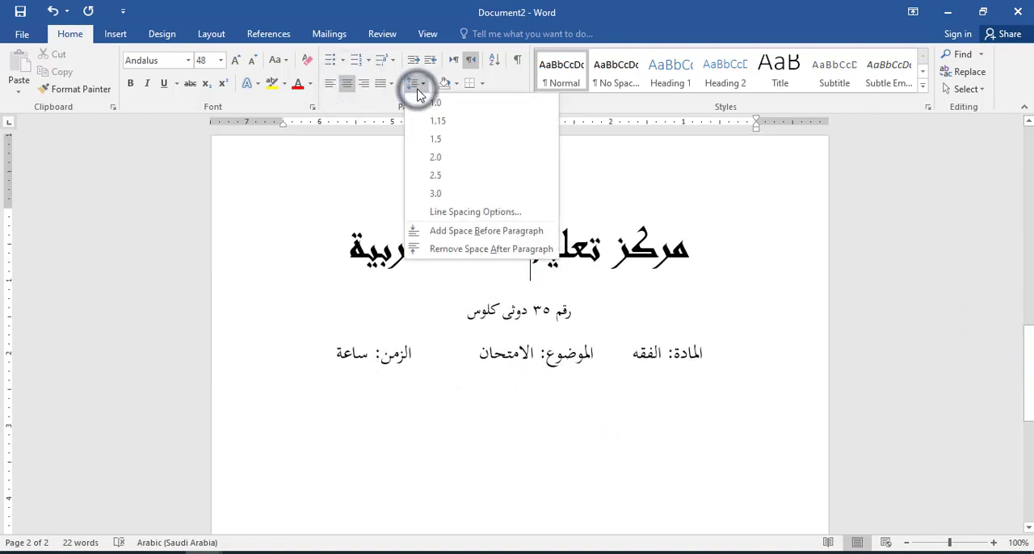
{"action": "left_click", "coordinate": [477, 248]}
{"action": "left_click", "coordinate": [507, 303]}
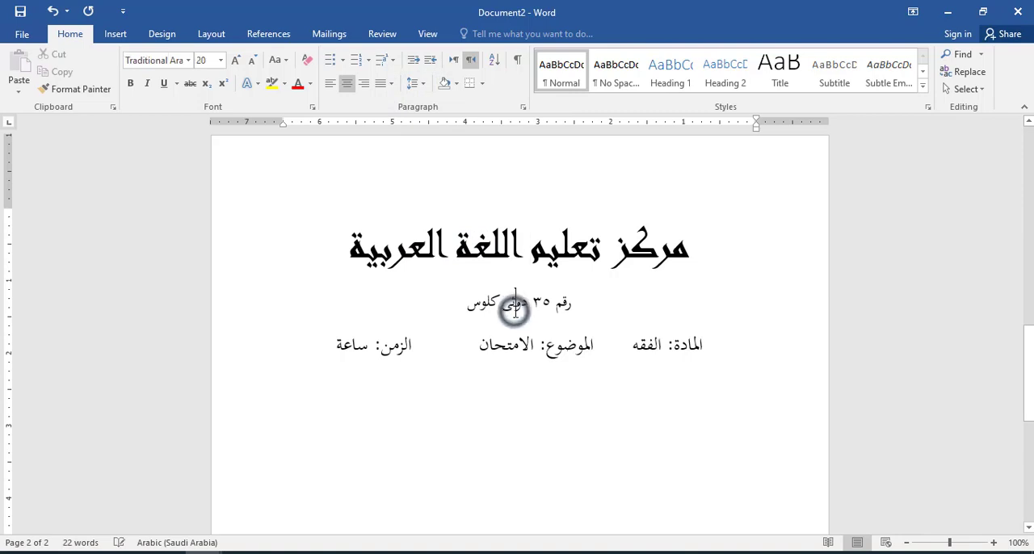
{"action": "left_click", "coordinate": [415, 84]}
{"action": "left_click", "coordinate": [457, 251]}
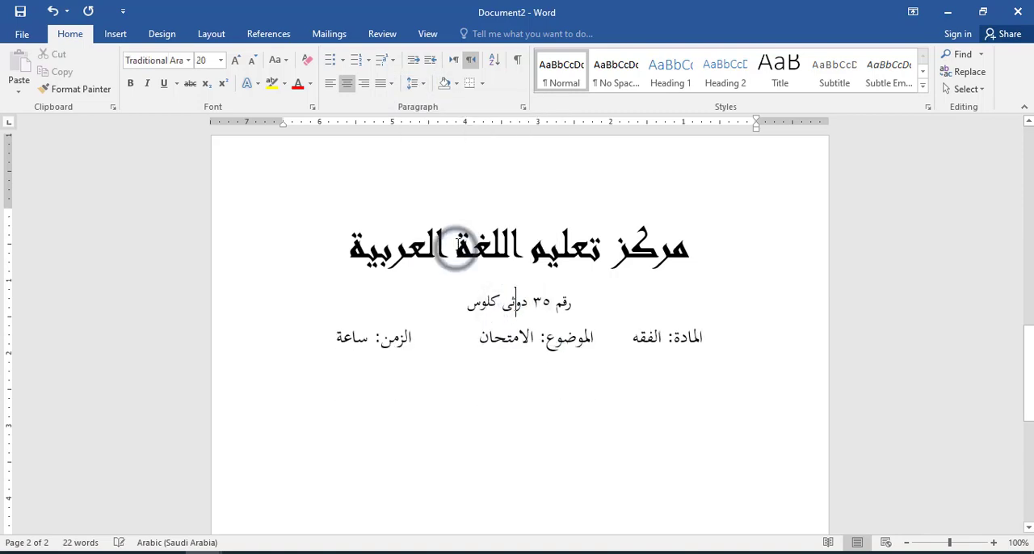
Step: Check the exam PDF's header, then draw a horizontal line about 8.54" long across Document2's page below the exam details
{"action": "left_click", "coordinate": [557, 257]}
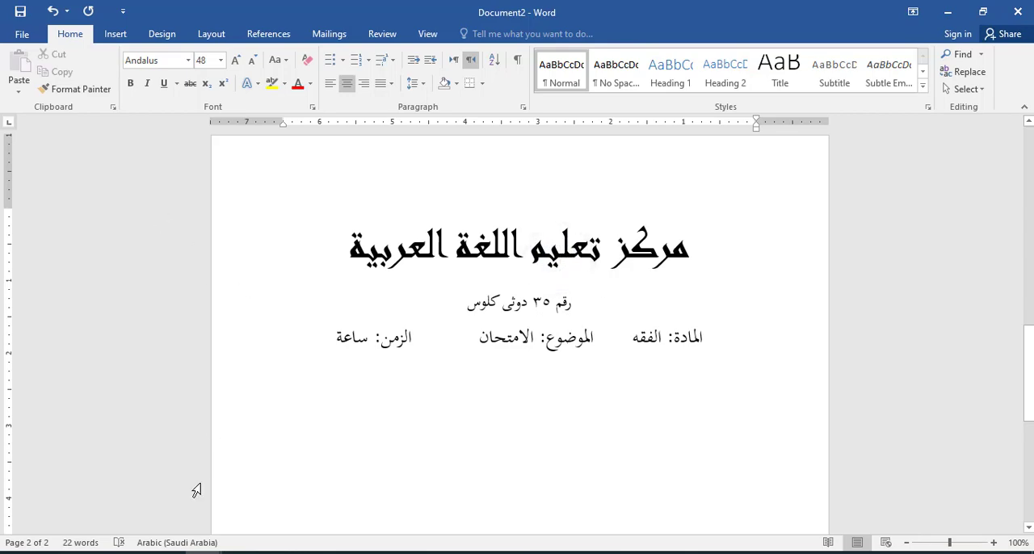
{"action": "left_click", "coordinate": [167, 552]}
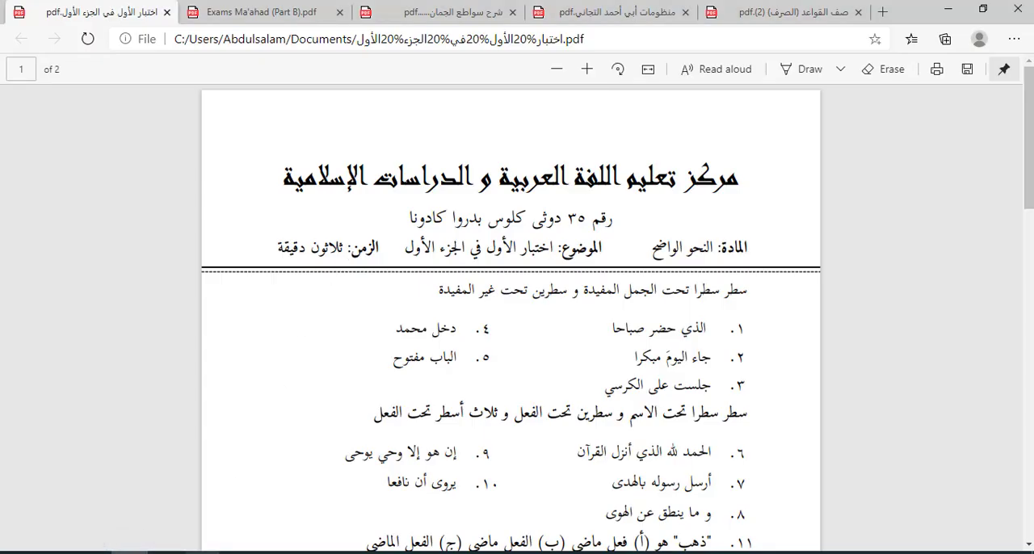
{"action": "left_click", "coordinate": [126, 510]}
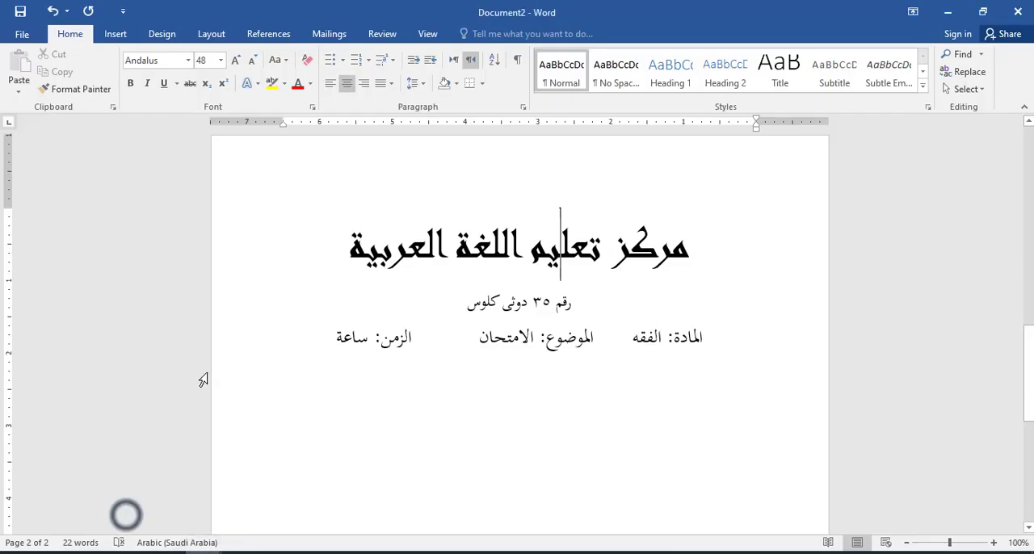
{"action": "left_click", "coordinate": [115, 34]}
{"action": "left_click", "coordinate": [208, 79]}
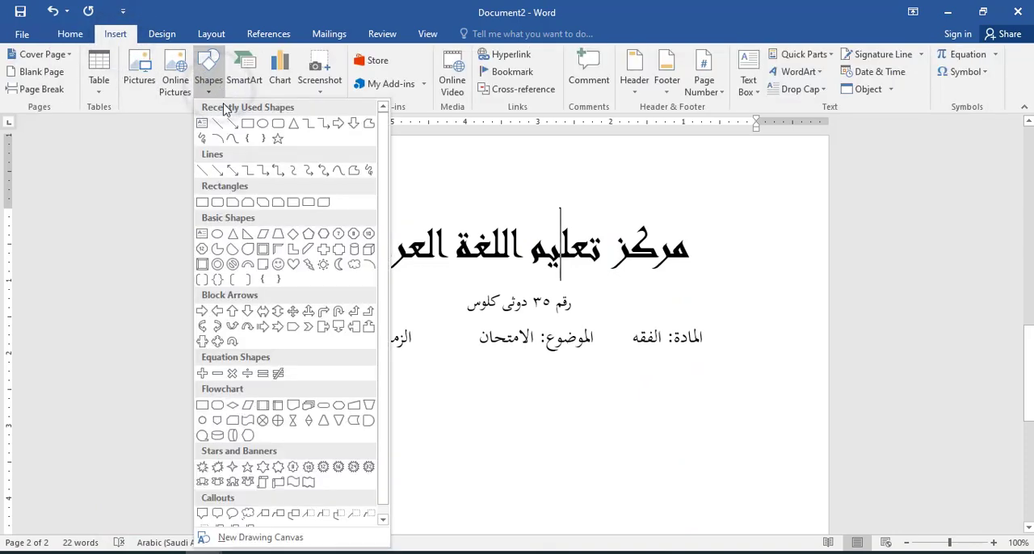
{"action": "left_click", "coordinate": [217, 123]}
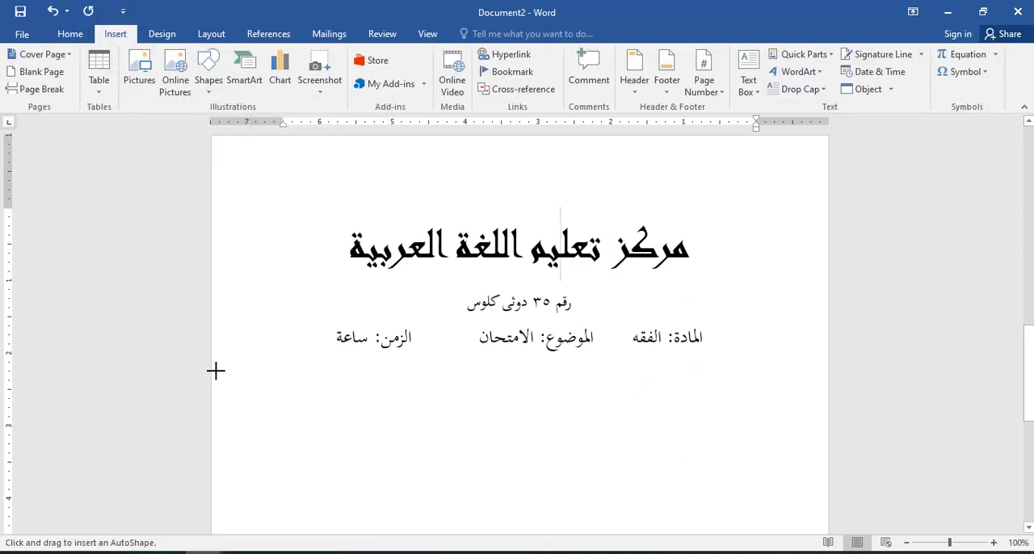
{"action": "left_click_drag", "start_coordinate": [215, 370], "coordinate": [565, 362]}
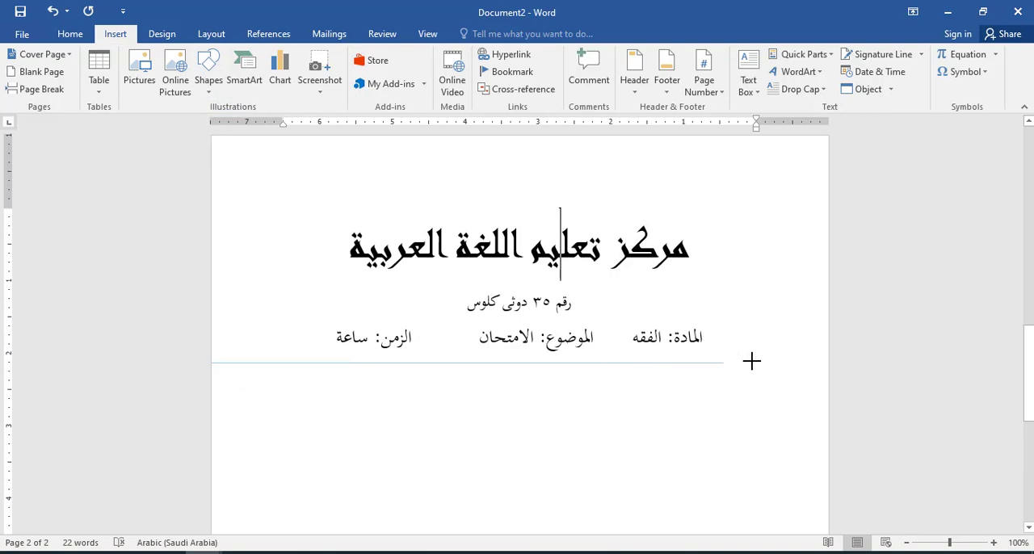
{"action": "left_click_drag", "start_coordinate": [832, 354], "coordinate": [830, 363]}
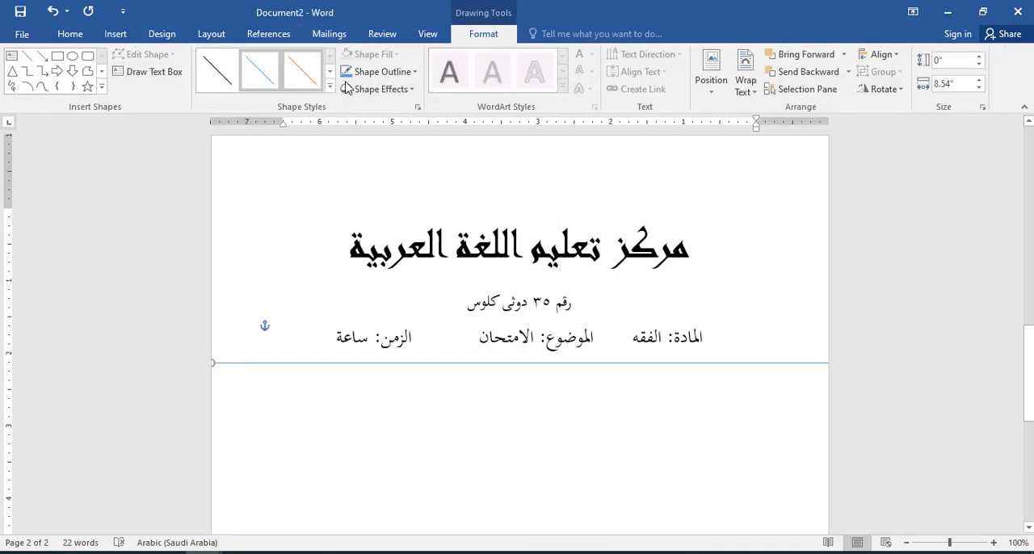
Step: Colour the horizontal line below the exam details black and set its weight to 2¼ pt
{"action": "left_click", "coordinate": [413, 72]}
{"action": "left_click", "coordinate": [360, 113]}
{"action": "left_click", "coordinate": [412, 71]}
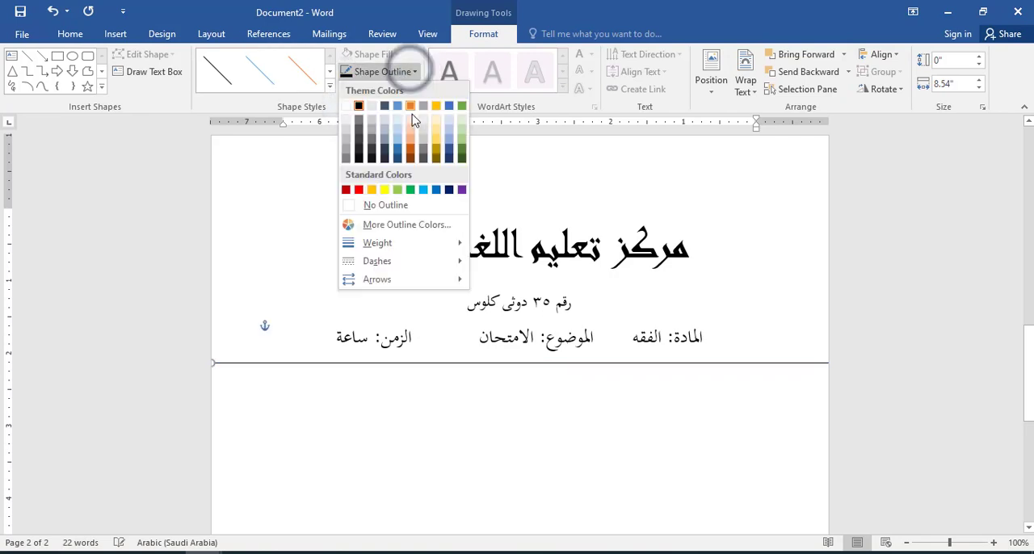
{"action": "mouse_move", "coordinate": [423, 244]}
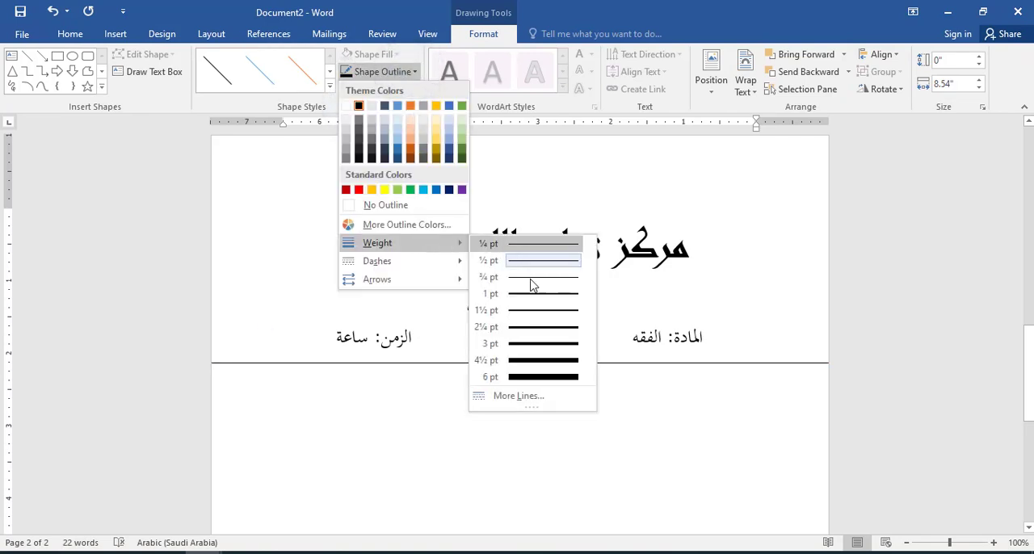
{"action": "left_click", "coordinate": [536, 330]}
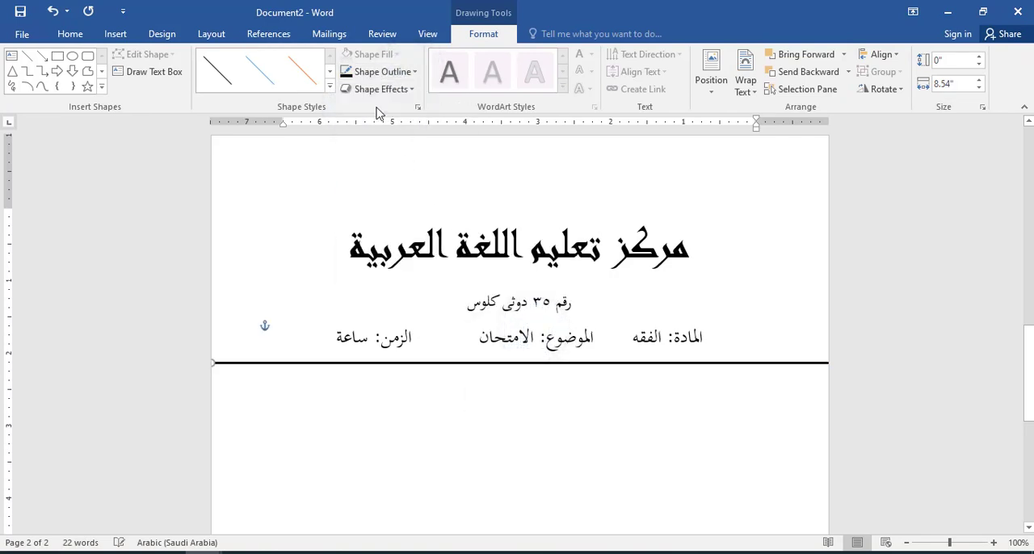
Step: Duplicate the horizontal line and place the copy directly beneath the original to form a double line
{"action": "left_click", "coordinate": [395, 73]}
{"action": "left_click", "coordinate": [396, 73]}
{"action": "left_click", "coordinate": [67, 37]}
{"action": "left_click", "coordinate": [58, 72]}
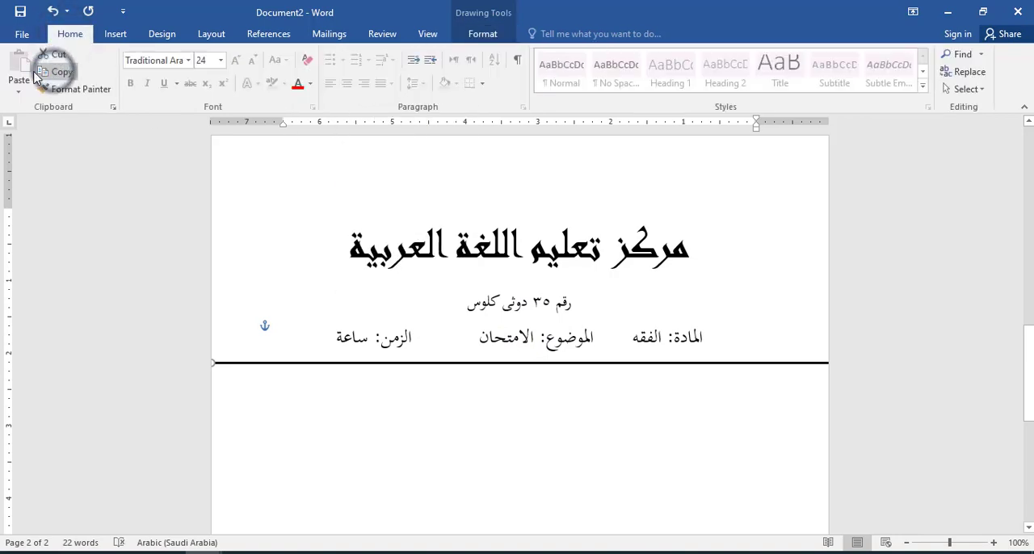
{"action": "left_click", "coordinate": [19, 69]}
{"action": "left_click_drag", "start_coordinate": [311, 378], "coordinate": [292, 366]}
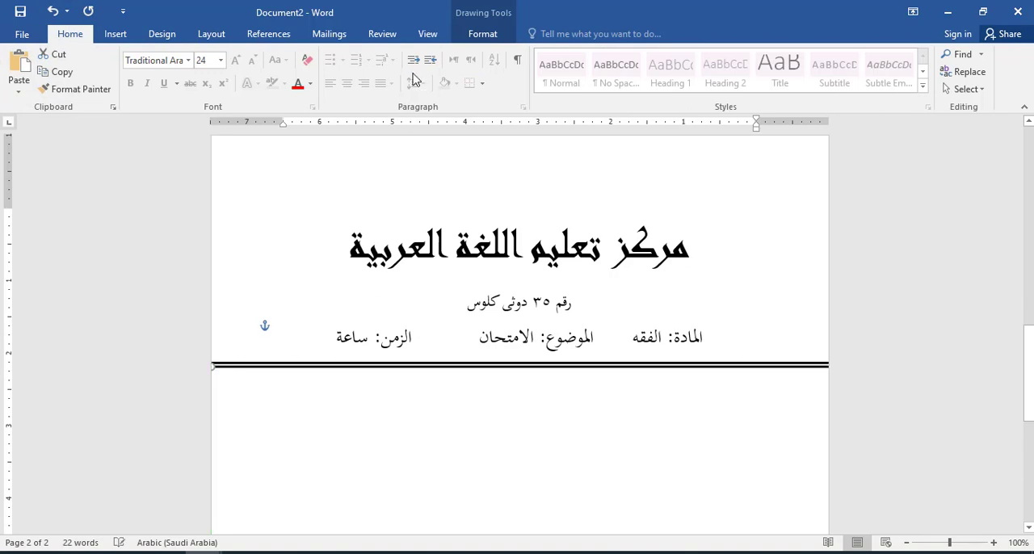
Step: Reduce the lower line's weight to 1 pt and give it a dotted dash style
{"action": "left_click", "coordinate": [481, 34]}
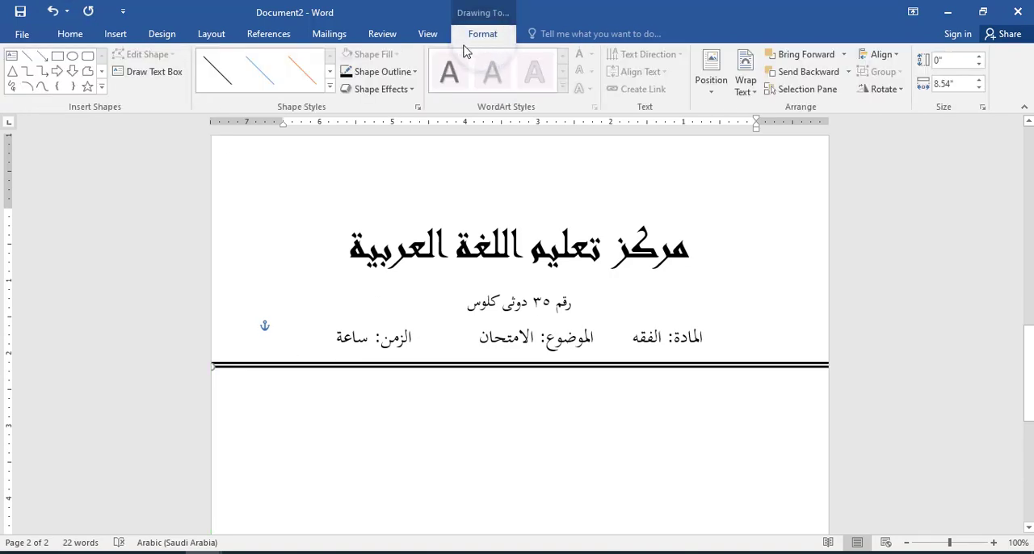
{"action": "left_click", "coordinate": [397, 72]}
{"action": "left_click", "coordinate": [380, 242]}
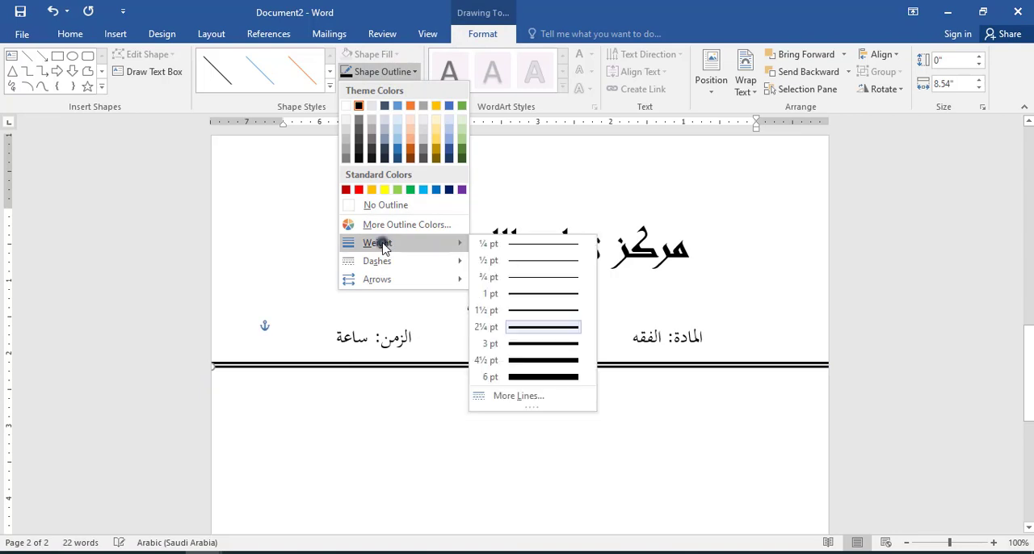
{"action": "left_click", "coordinate": [555, 295]}
{"action": "left_click", "coordinate": [389, 88]}
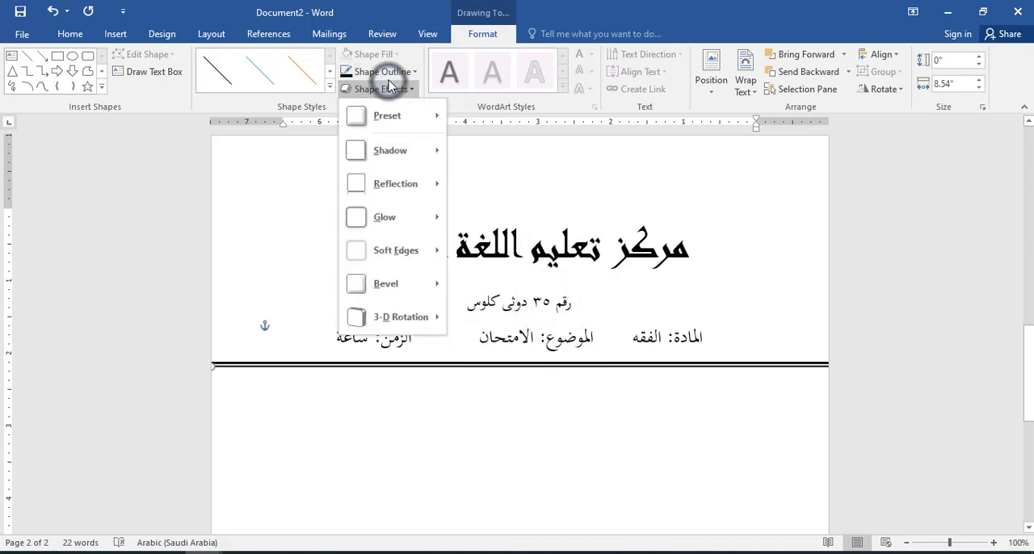
{"action": "left_click", "coordinate": [388, 71]}
{"action": "left_click", "coordinate": [388, 71]}
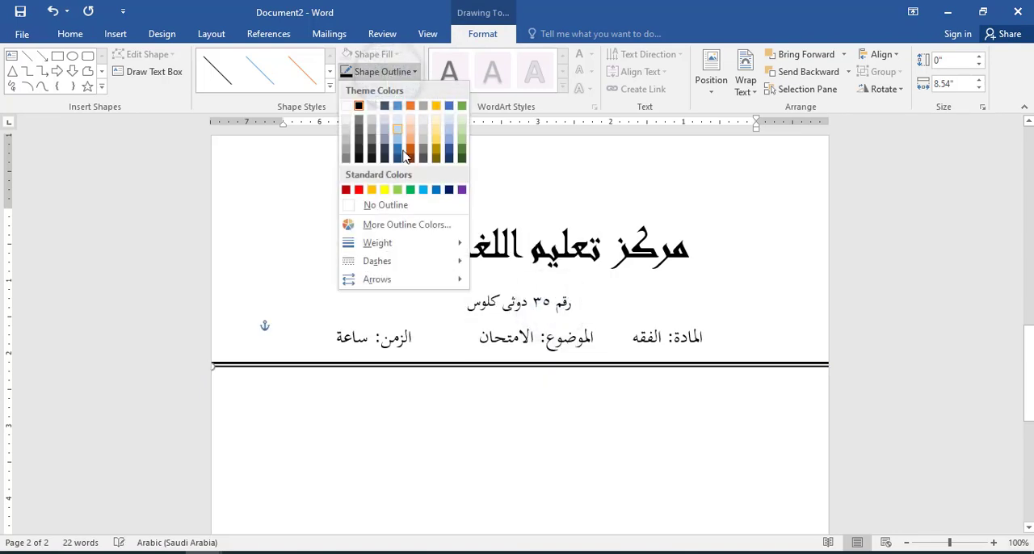
{"action": "left_click", "coordinate": [408, 261]}
{"action": "left_click", "coordinate": [535, 272]}
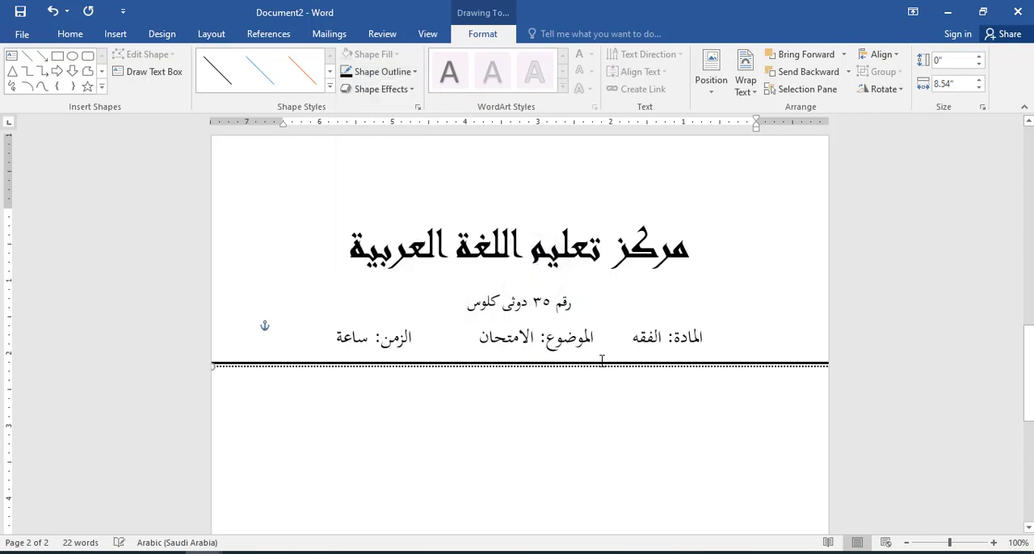
Step: Compare the header with the exam PDF, then enter the right-aligned question "كم أوقات الصلاة؟" below the double line in Document2
{"action": "left_click", "coordinate": [573, 384]}
{"action": "key", "text": "alt+Tab"}
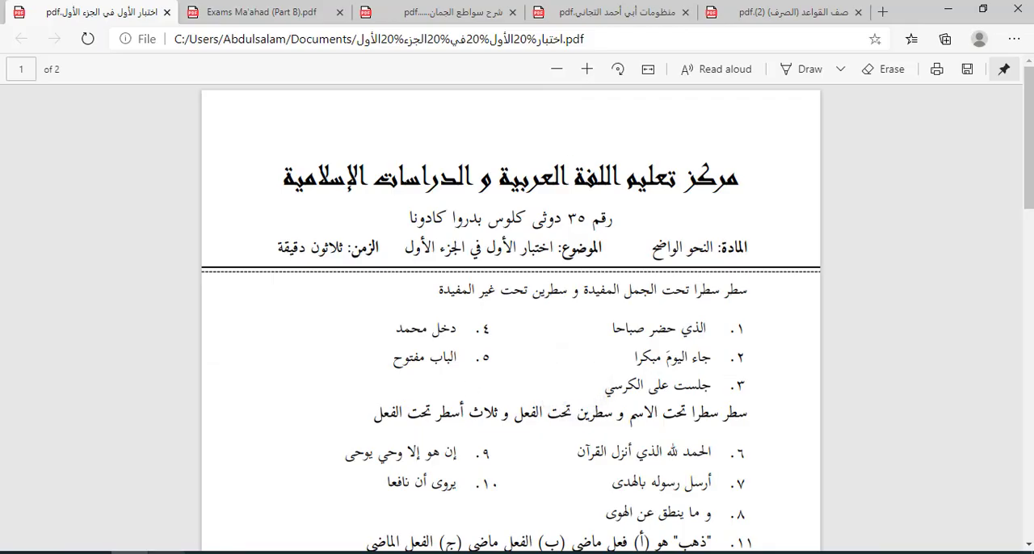
{"action": "left_click", "coordinate": [104, 517]}
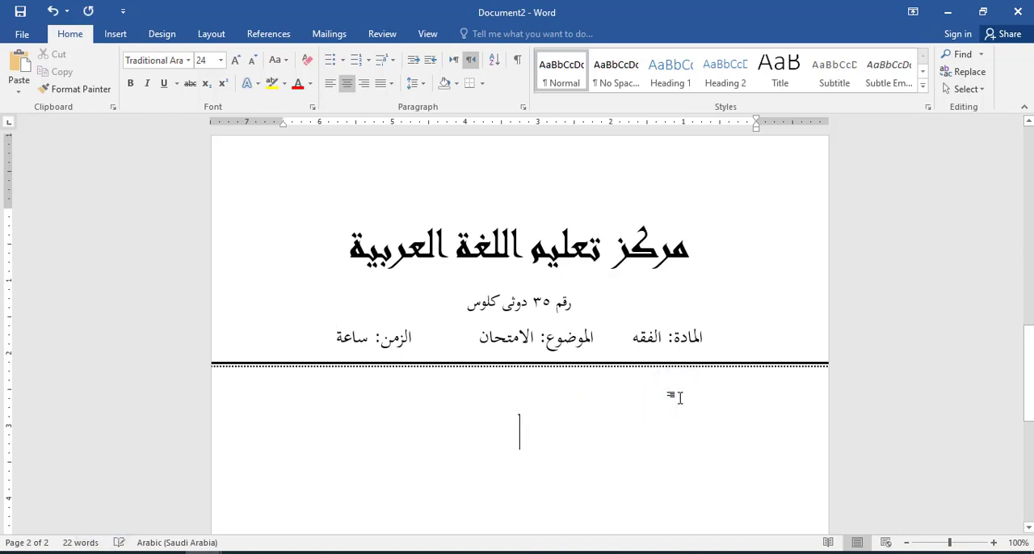
{"action": "left_click", "coordinate": [364, 84]}
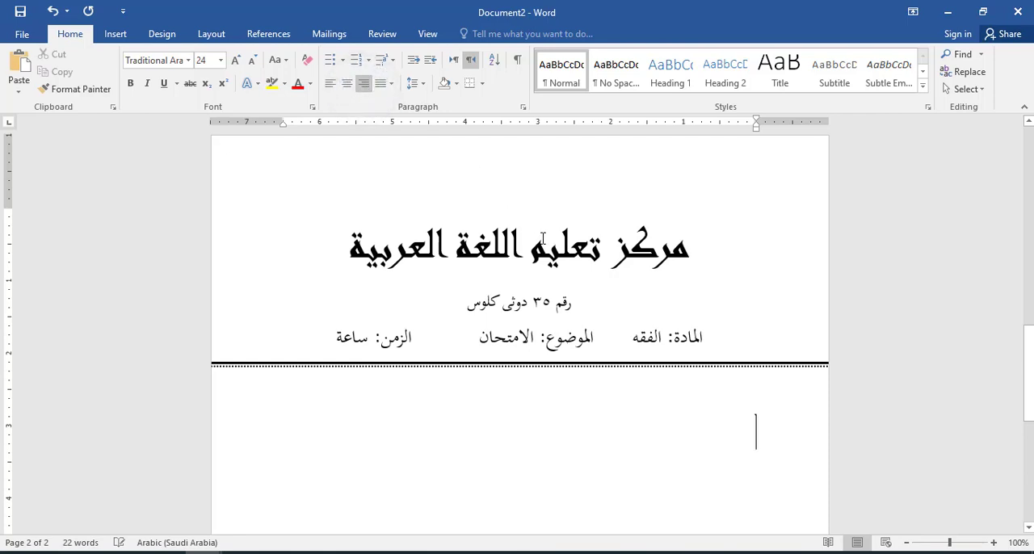
{"action": "type", "text": "كم أوقات الصلاة؟"}
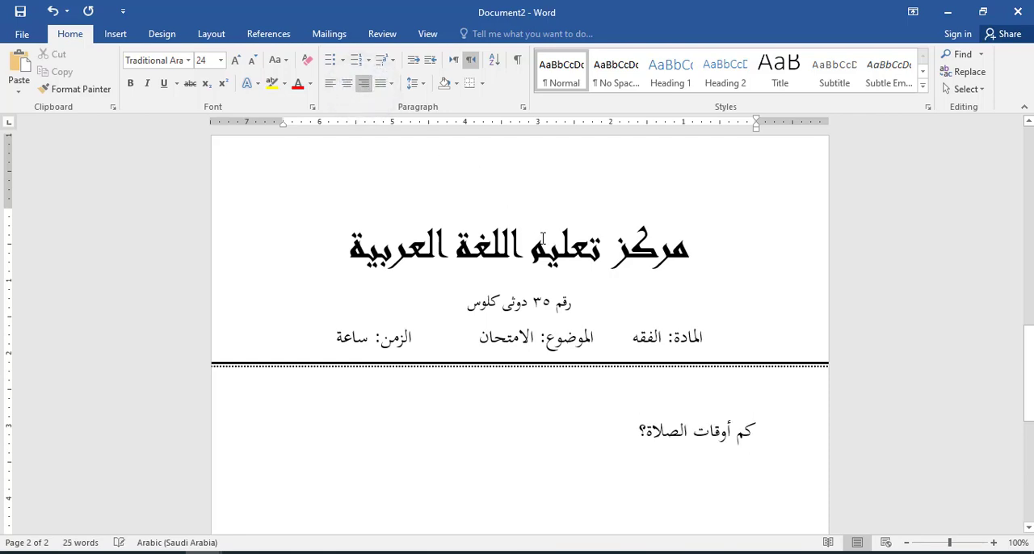
Step: Check which shifted key holds the Arabic question mark on the on-screen keyboard
{"action": "left_click", "coordinate": [414, 552]}
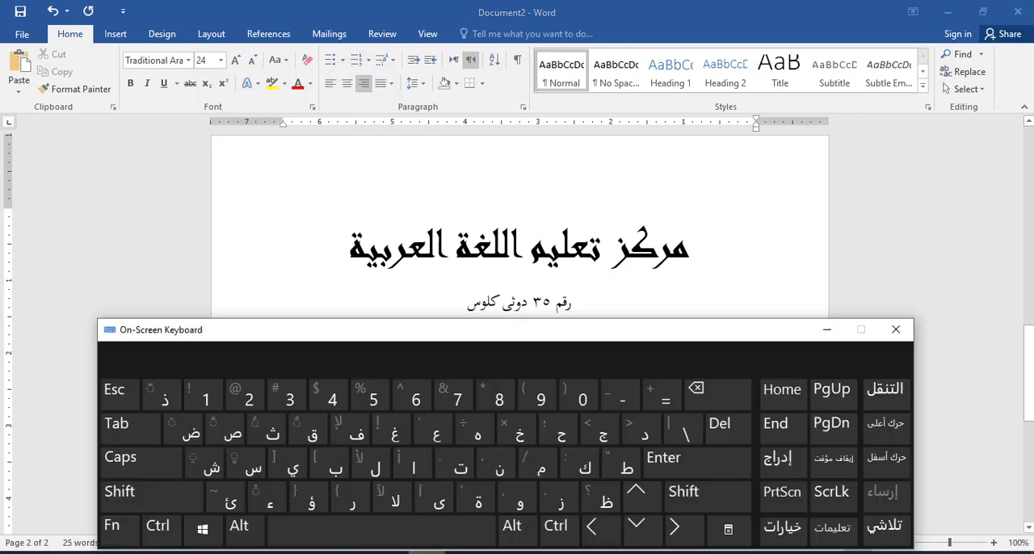
{"action": "key", "text": "shift"}
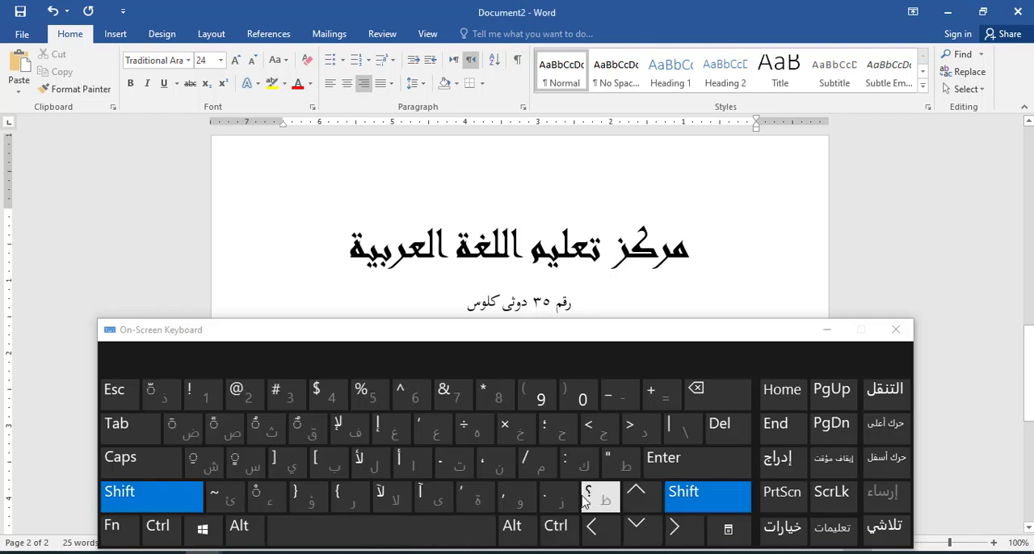
{"action": "left_click", "coordinate": [600, 499]}
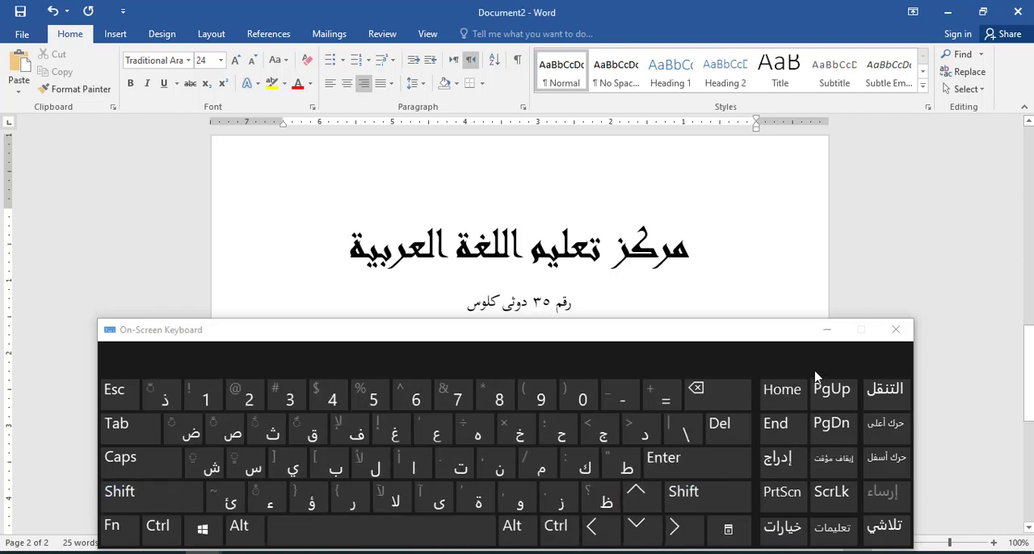
{"action": "left_click", "coordinate": [826, 329]}
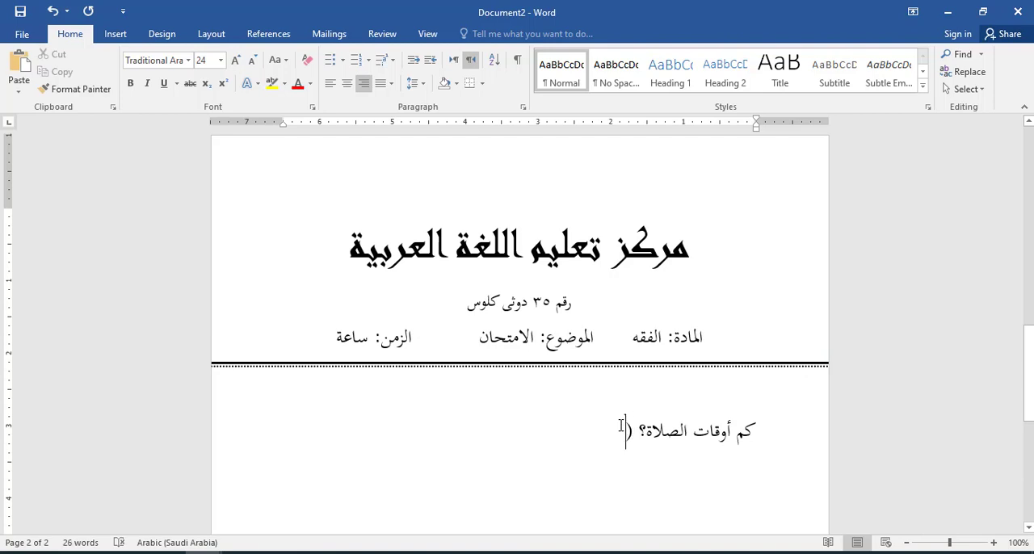
Step: Complete the question with the answer options "(أ) سبعة (ب) ٩ (ج) ٥", using the on-screen keyboard to locate the characters
{"action": "left_click", "coordinate": [419, 553]}
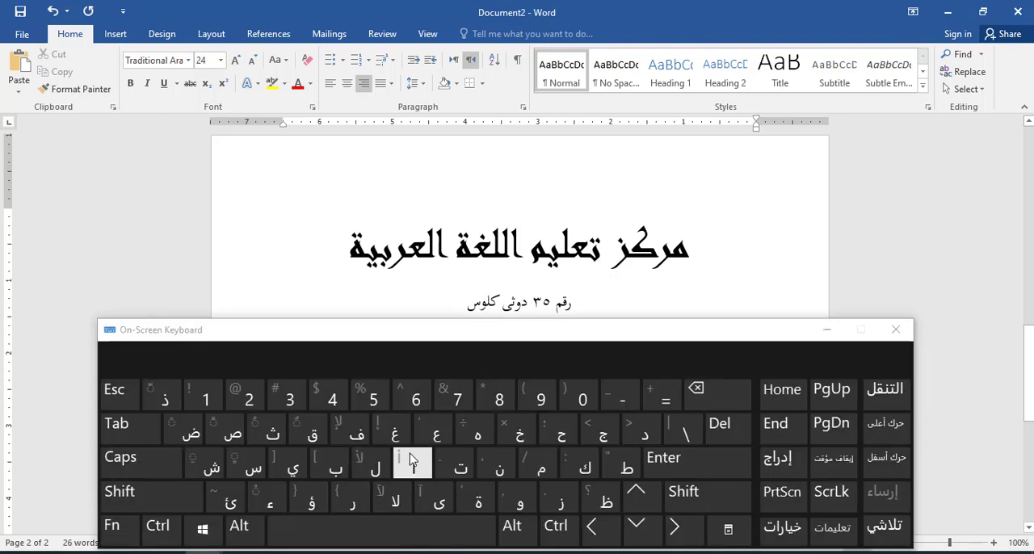
{"action": "key", "text": "shift"}
{"action": "left_click", "coordinate": [410, 457]}
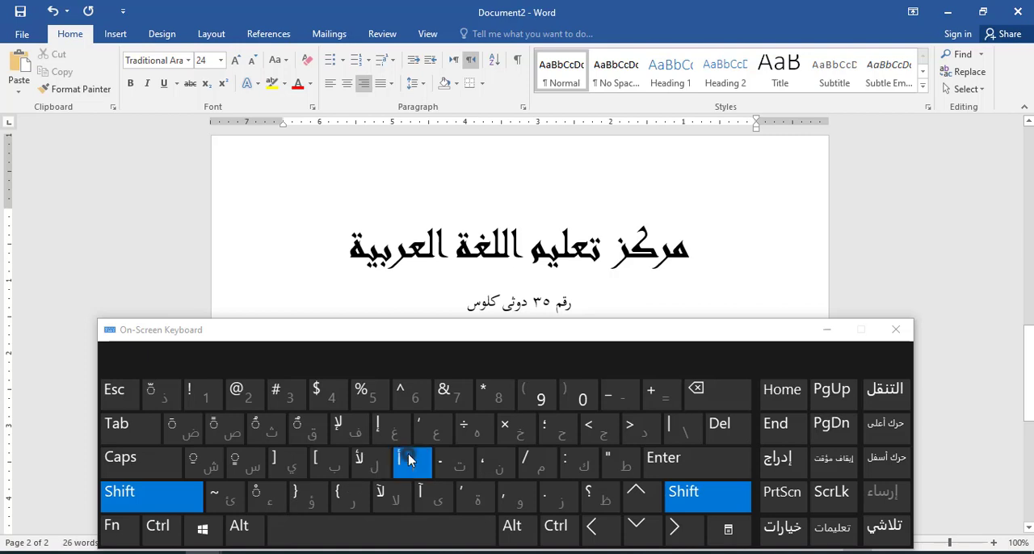
{"action": "left_click", "coordinate": [828, 330]}
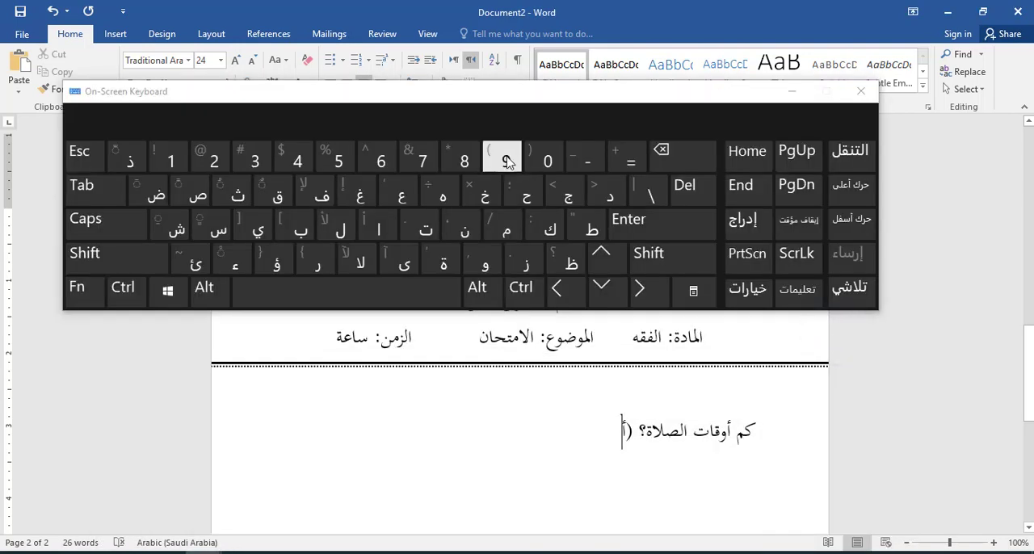
{"action": "key", "text": "shift"}
{"action": "left_click", "coordinate": [503, 157]}
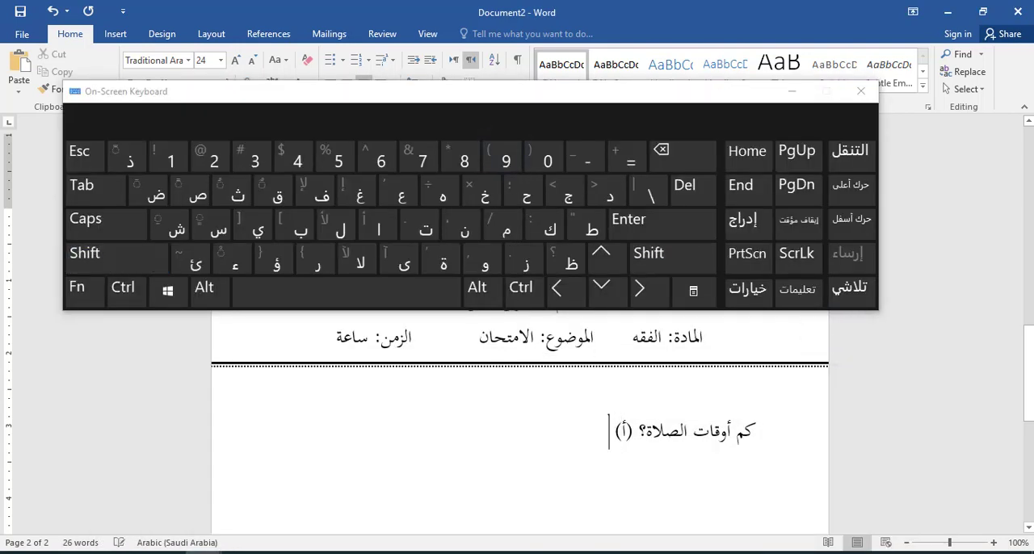
{"action": "type", "text": "سبعة (ب) ٩ (ج) ه"}
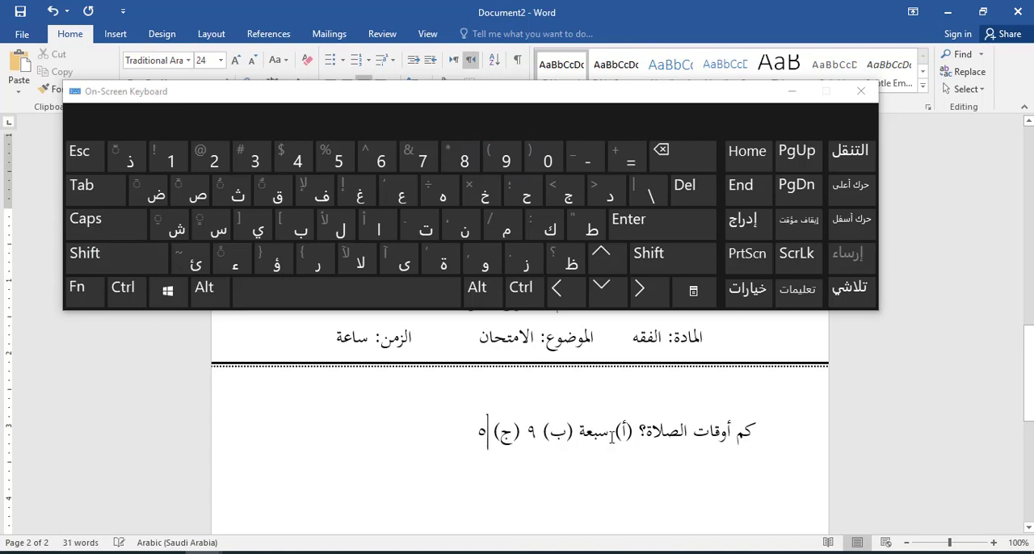
{"action": "type", "text": "ما"}
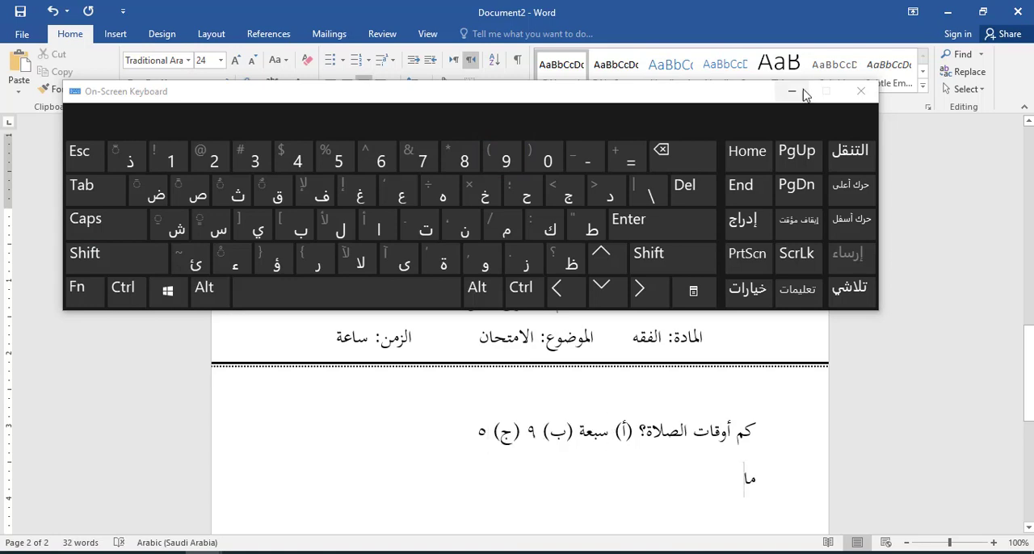
Step: Start a second question line with "ما" and apply the 1. 2. 3. number format to both question lines
{"action": "left_click", "coordinate": [792, 91]}
{"action": "left_click_drag", "start_coordinate": [757, 426], "coordinate": [703, 490]}
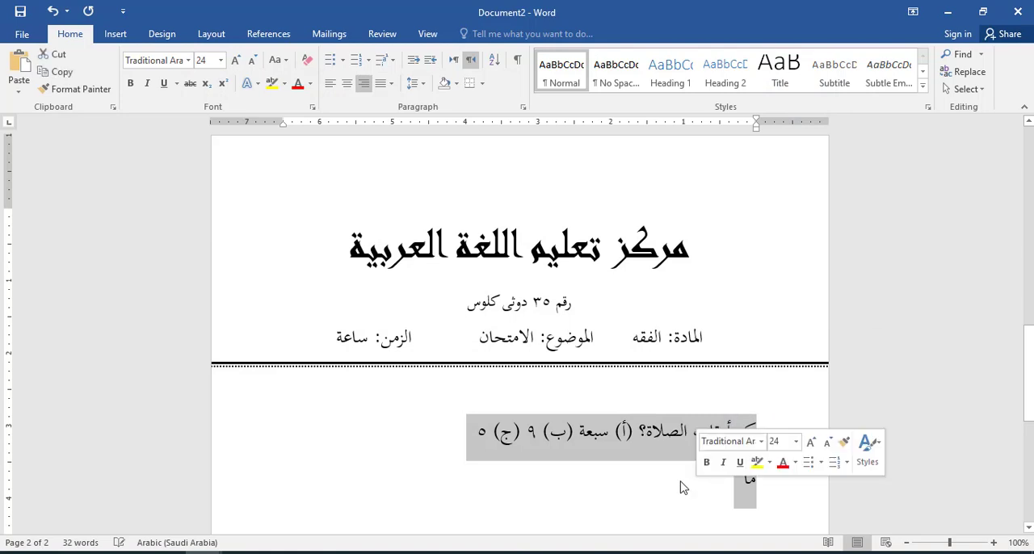
{"action": "left_click", "coordinate": [371, 65]}
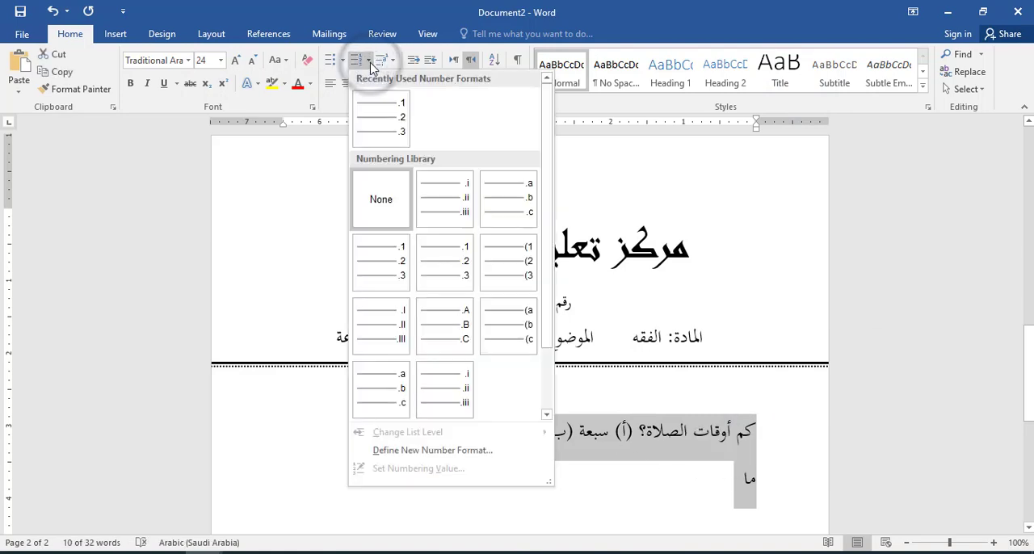
{"action": "left_click", "coordinate": [383, 105]}
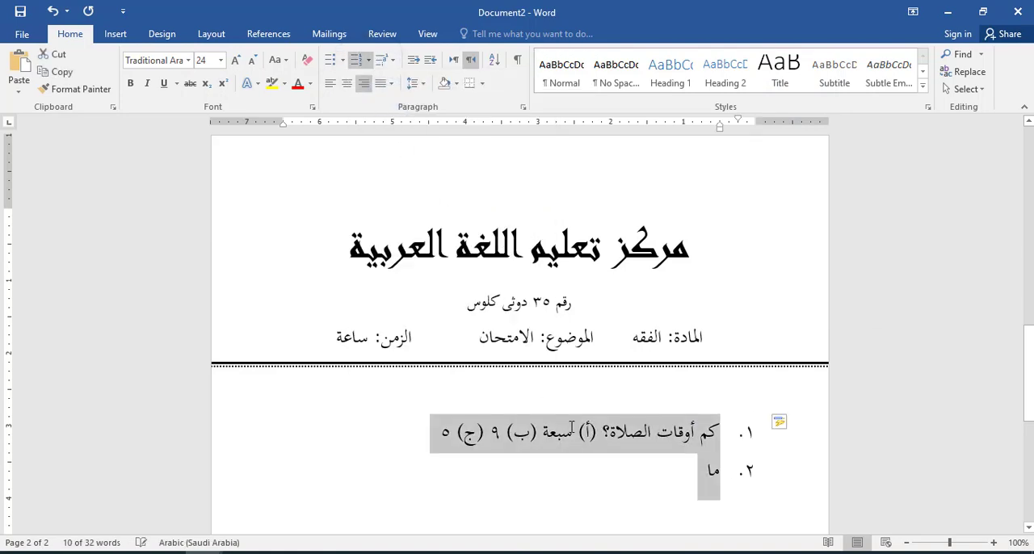
Step: Add a third numbered item "كم" and end the numbered list after it
{"action": "left_click", "coordinate": [655, 488]}
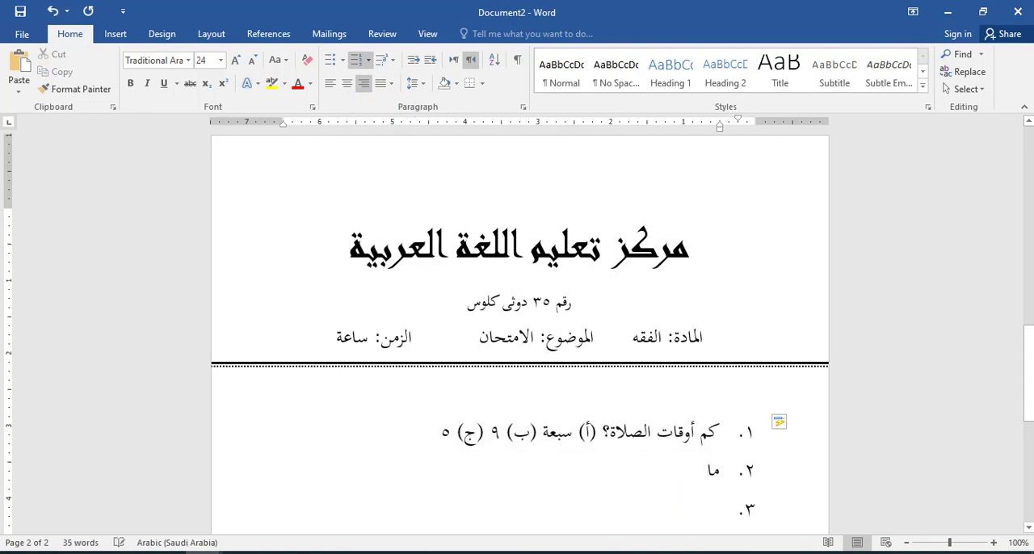
{"action": "left_click_drag", "start_coordinate": [1028, 338], "coordinate": [1029, 380]}
{"action": "type", "text": "كم"}
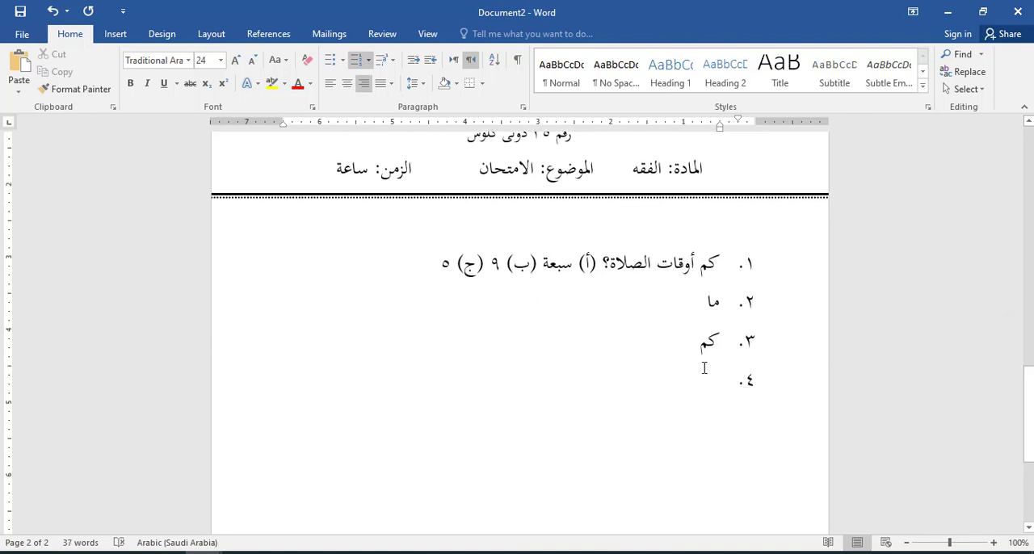
{"action": "key", "text": "Return"}
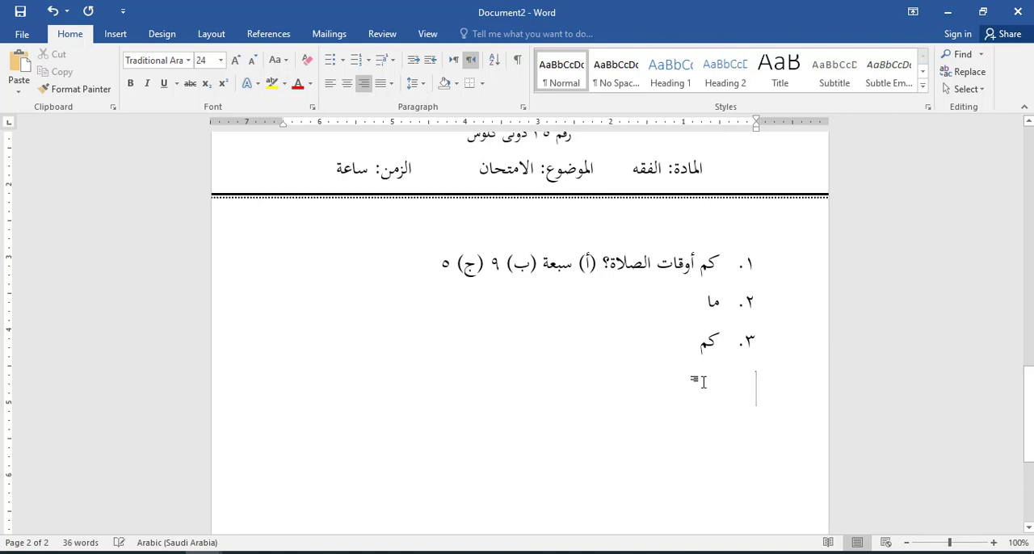
Step: Try numbering by hand below the list with the lines "١ نيتب", "٢ ني س" and "٣", and delete them
{"action": "type", "text": "١ نيتب"}
{"action": "key", "text": "Return"}
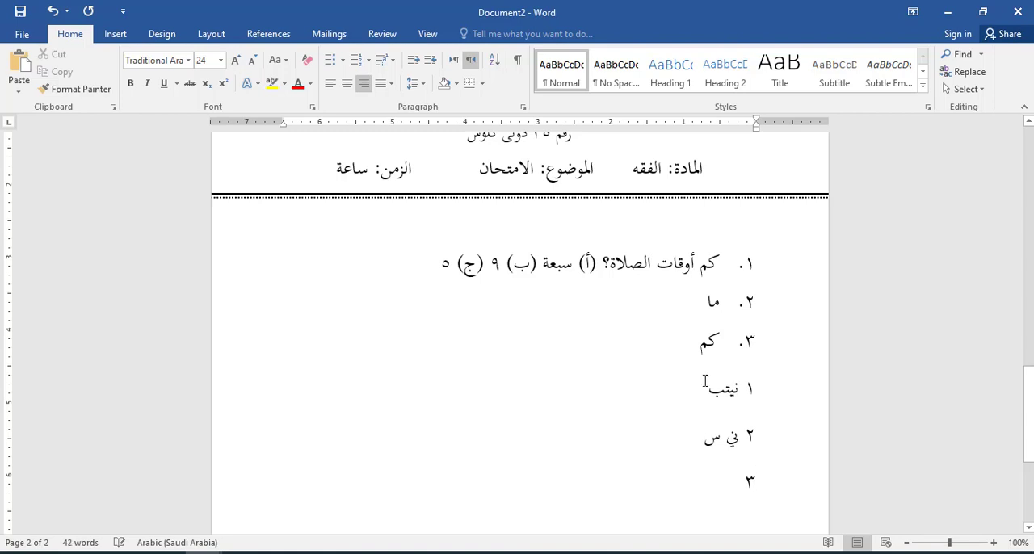
{"action": "left_click_drag", "start_coordinate": [727, 484], "coordinate": [781, 393]}
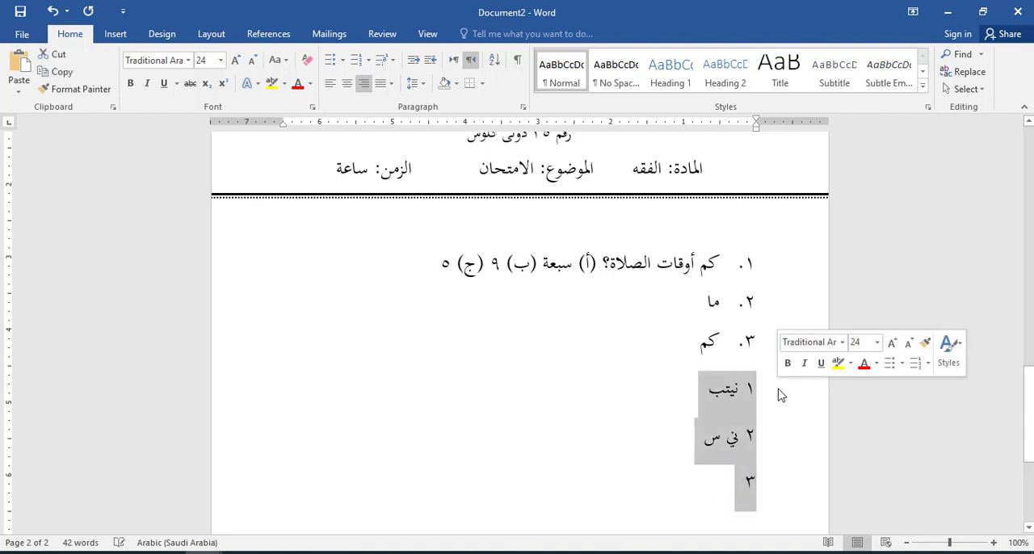
{"action": "key", "text": "BackSpace"}
{"action": "key", "text": "BackSpace"}
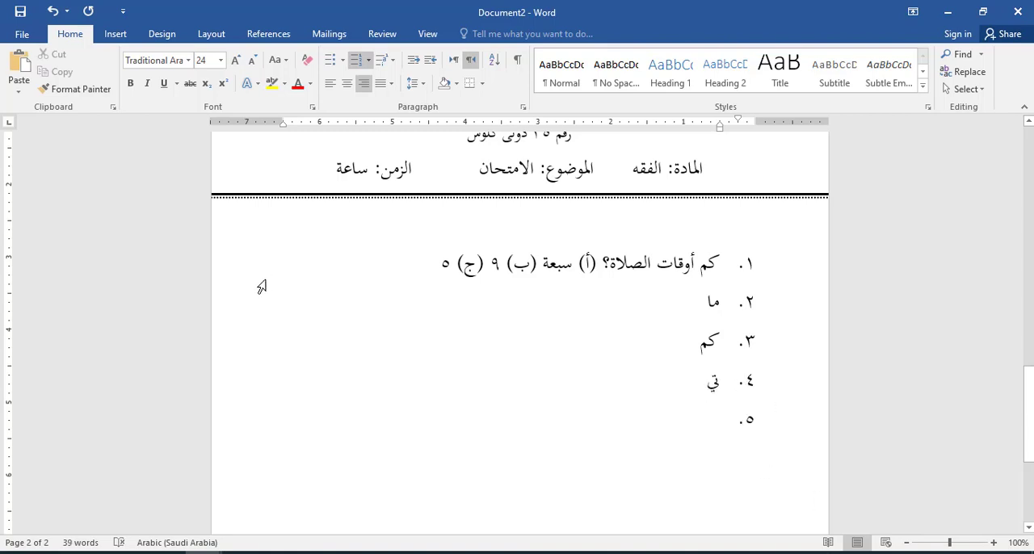
Step: Examine the header layout and logo of the exam paper in Exams Ma'ahad (Part B).pdf
{"action": "key", "text": "alt+Tab"}
{"action": "left_click", "coordinate": [243, 11]}
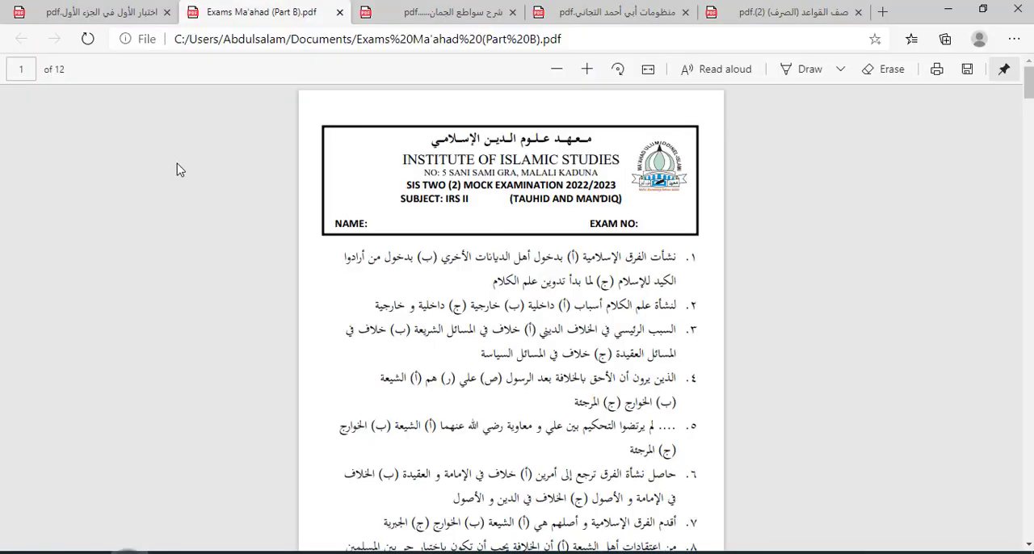
{"action": "left_click", "coordinate": [150, 11]}
{"action": "left_click", "coordinate": [242, 12]}
{"action": "mouse_move", "coordinate": [202, 553]}
{"action": "left_click", "coordinate": [127, 513]}
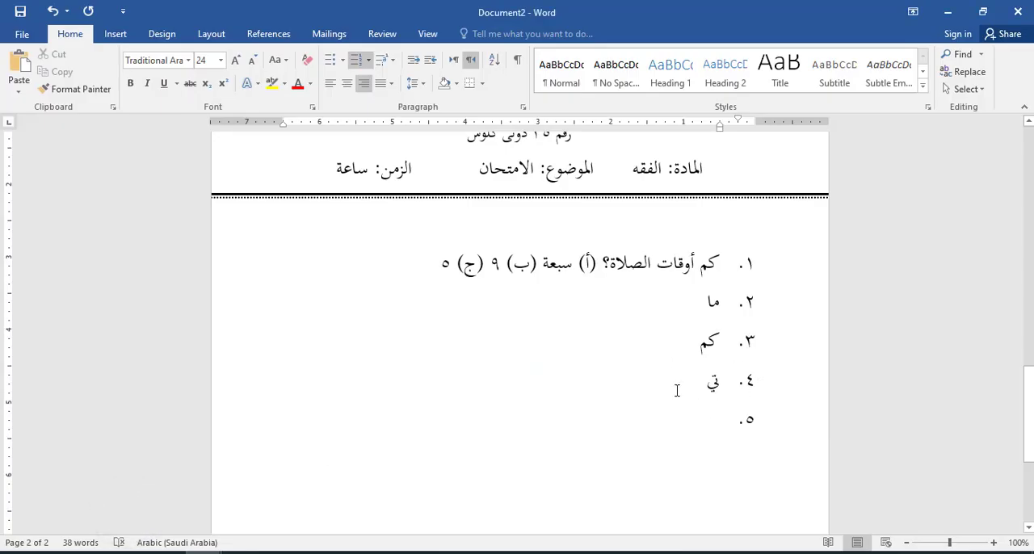
Step: Insert the picture ABU Logo.png from the Desktop into the document
{"action": "left_click_drag", "start_coordinate": [1028, 413], "coordinate": [1028, 366]}
{"action": "left_click", "coordinate": [115, 33]}
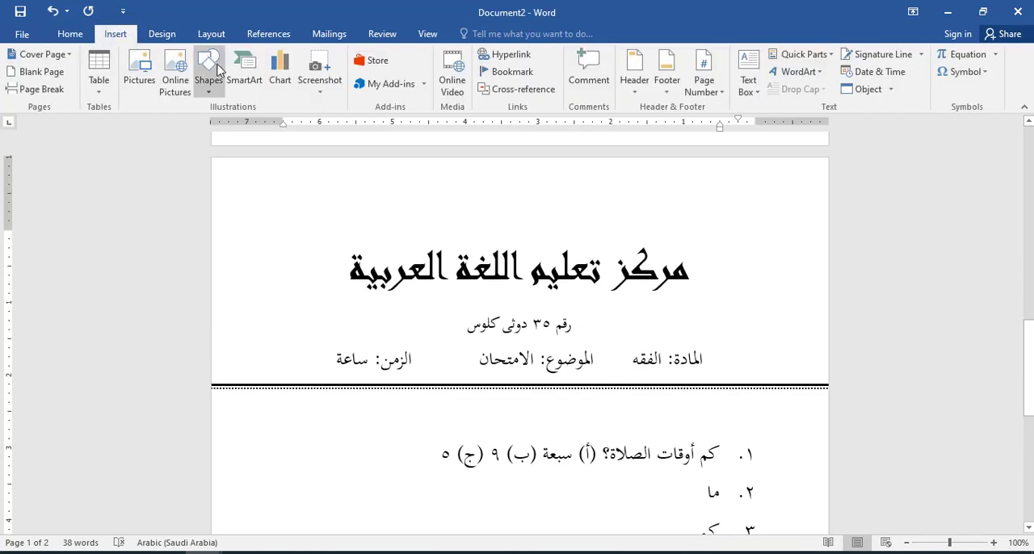
{"action": "left_click", "coordinate": [148, 72]}
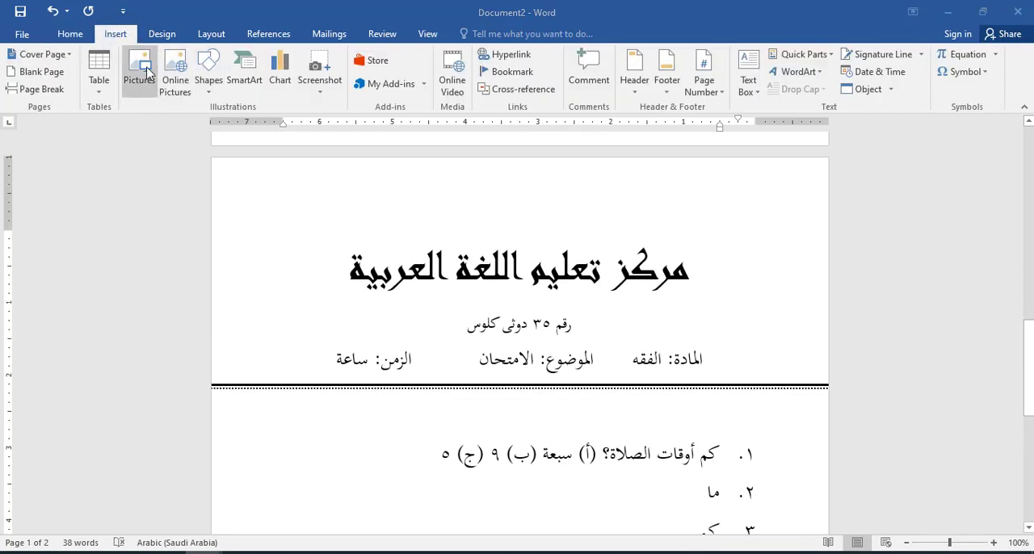
{"action": "left_click", "coordinate": [81, 166]}
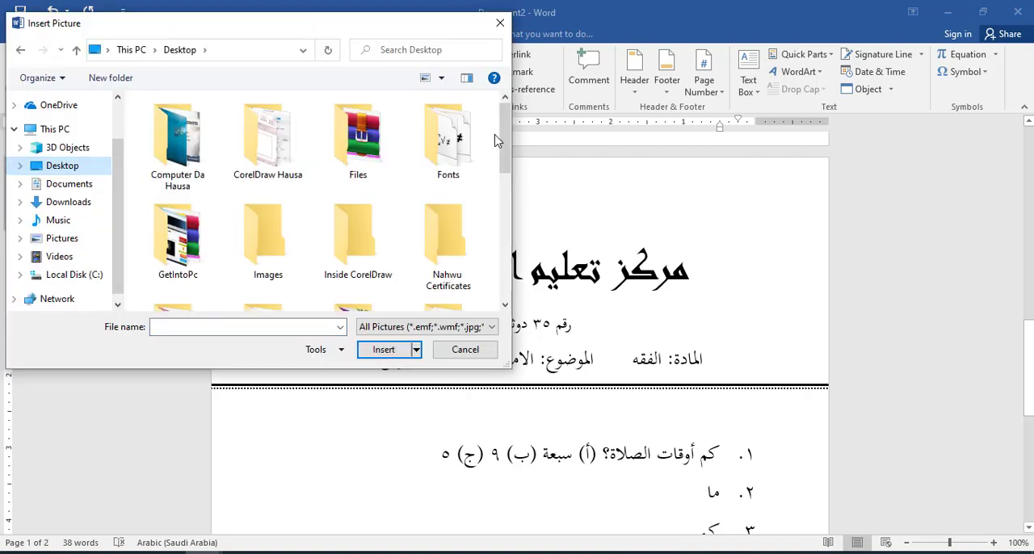
{"action": "left_click_drag", "start_coordinate": [509, 125], "coordinate": [498, 212]}
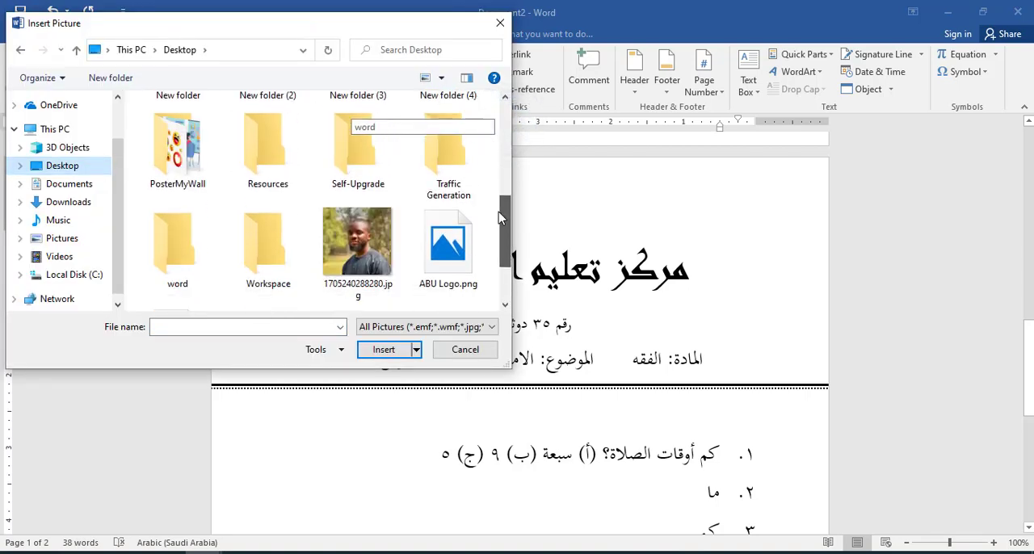
{"action": "left_click", "coordinate": [448, 240]}
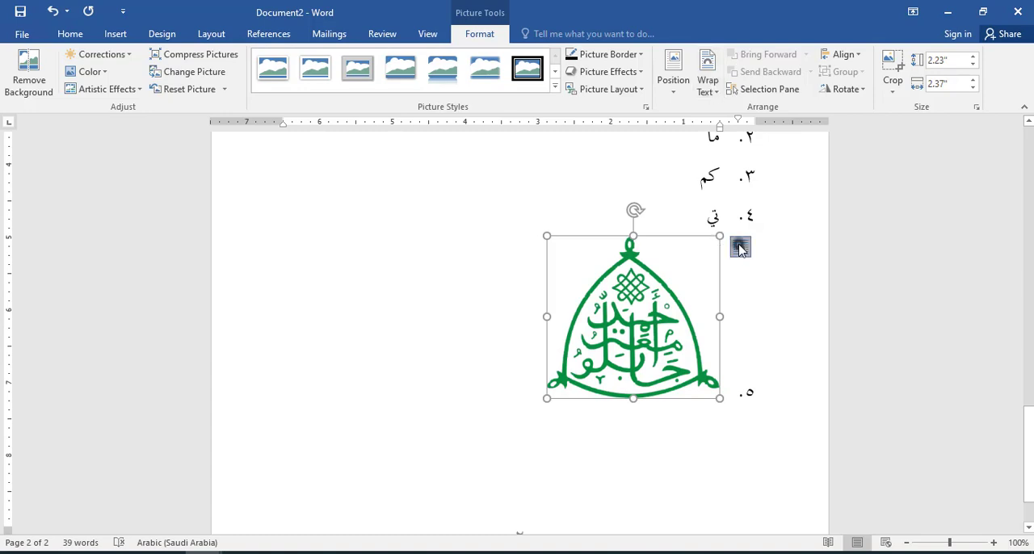
Step: Set the logo's text wrapping to In Front of Text and shrink it to about 1.3 by 1.38 inches
{"action": "left_click", "coordinate": [740, 247]}
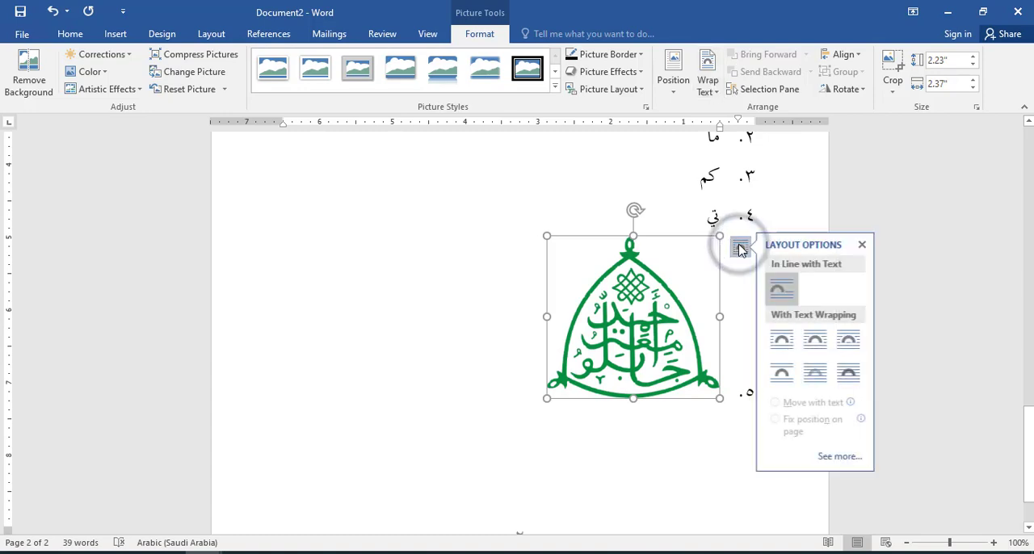
{"action": "left_click", "coordinate": [855, 373]}
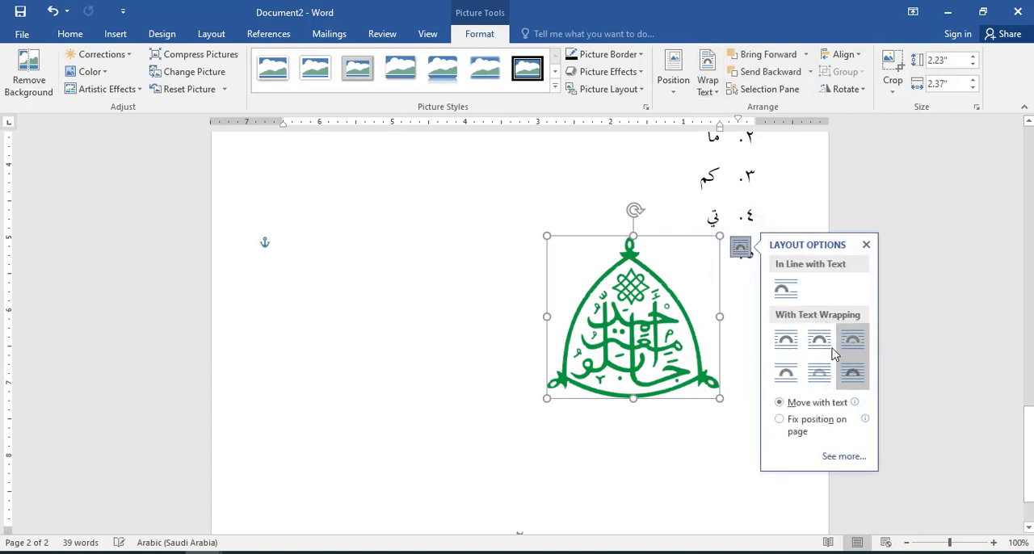
{"action": "left_click_drag", "start_coordinate": [546, 401], "coordinate": [619, 342]}
Step: Move the logo up into the header, just left of the title "مركز تعليم اللغة العربية"
{"action": "left_click_drag", "start_coordinate": [647, 307], "coordinate": [670, 214]}
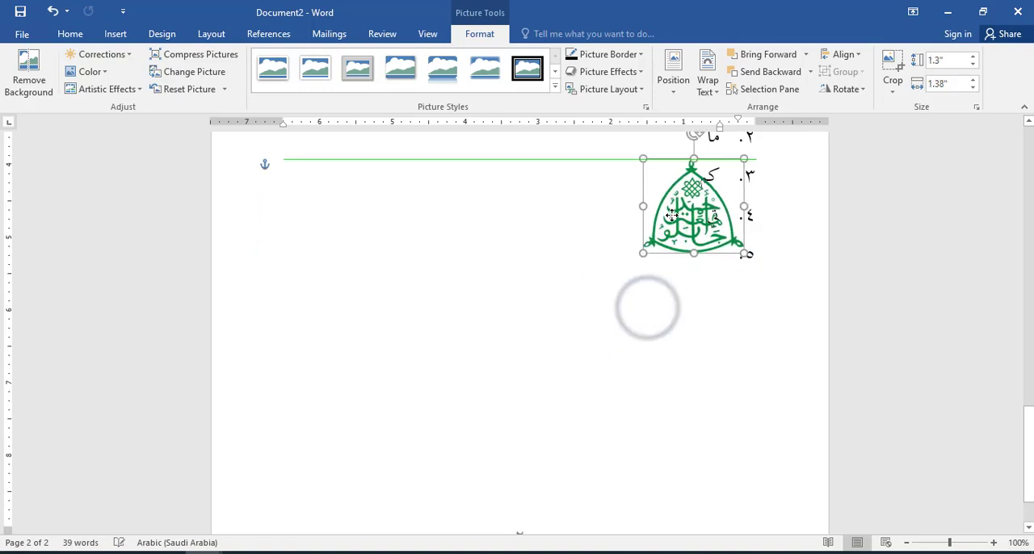
{"action": "left_click", "coordinate": [1029, 122]}
{"action": "left_click_drag", "start_coordinate": [680, 483], "coordinate": [277, 211]}
{"action": "left_click", "coordinate": [438, 265]}
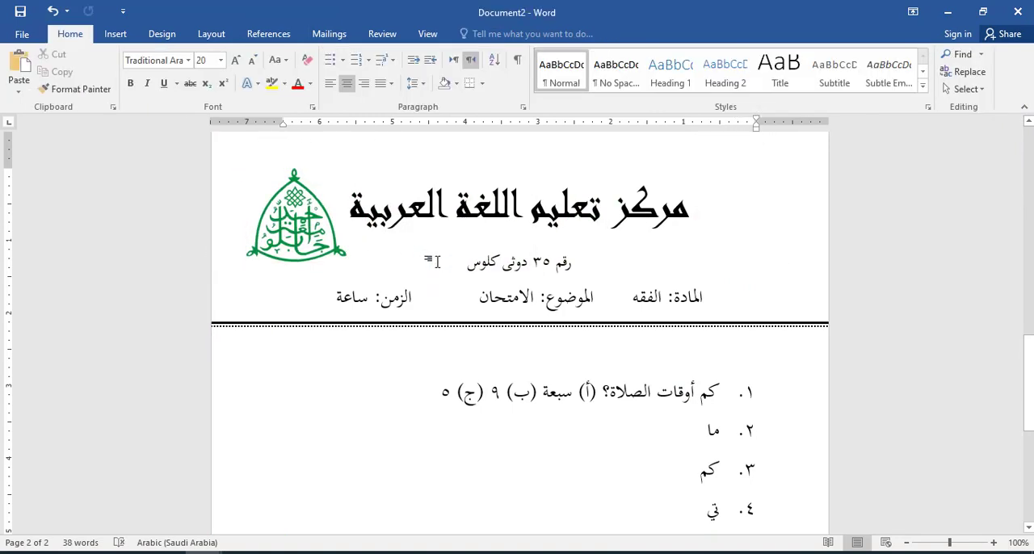
Step: Check the header frame in the exam PDF and delete the double line below the header in the Word document
{"action": "left_click", "coordinate": [131, 553]}
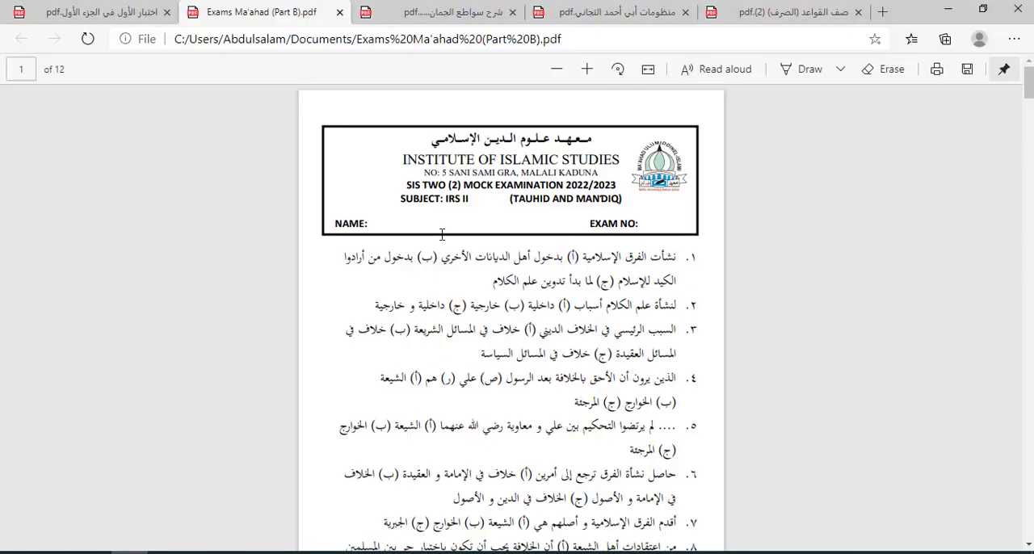
{"action": "mouse_move", "coordinate": [185, 553]}
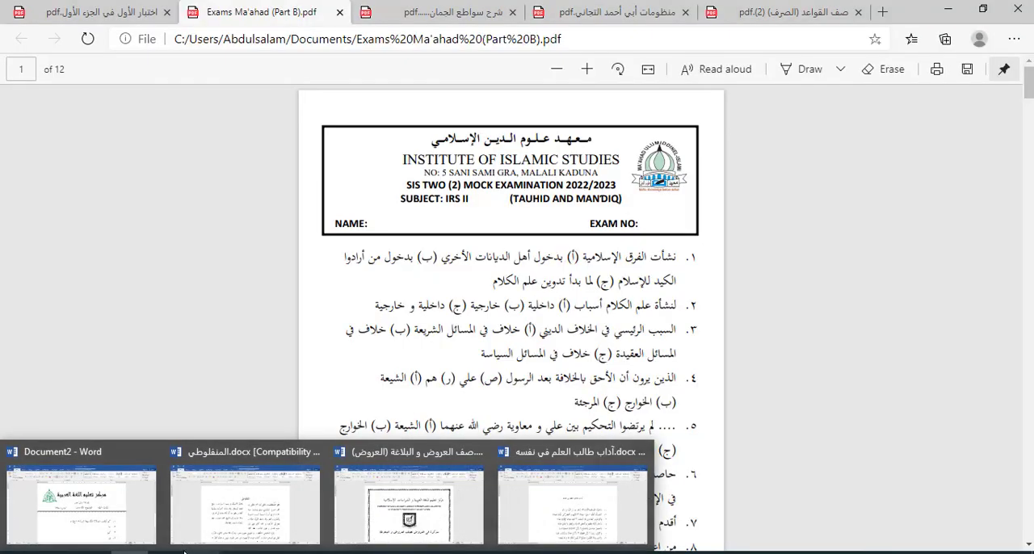
{"action": "left_click", "coordinate": [134, 512]}
{"action": "left_click", "coordinate": [335, 325]}
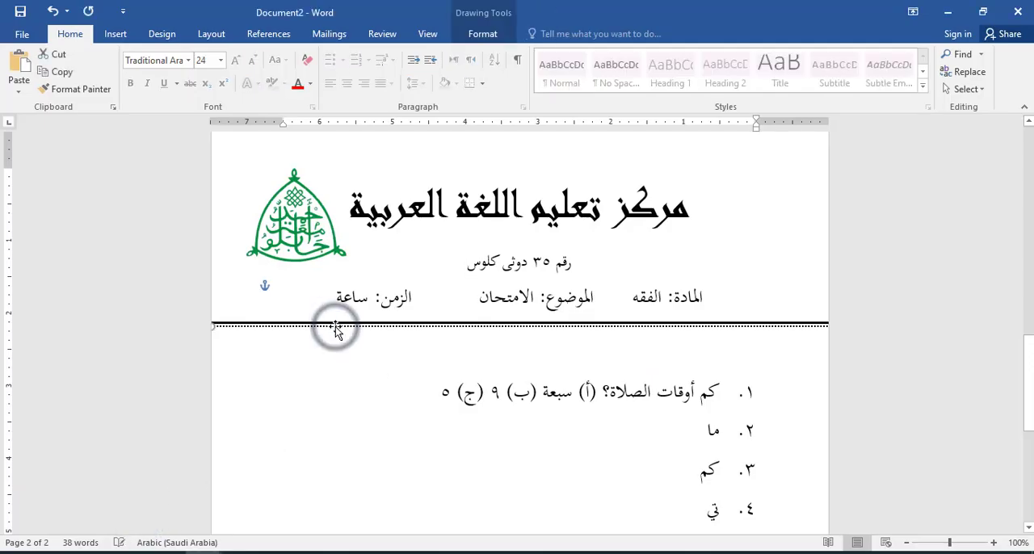
{"action": "left_click", "coordinate": [336, 325]}
{"action": "left_click", "coordinate": [337, 321]}
{"action": "key", "text": "Delete"}
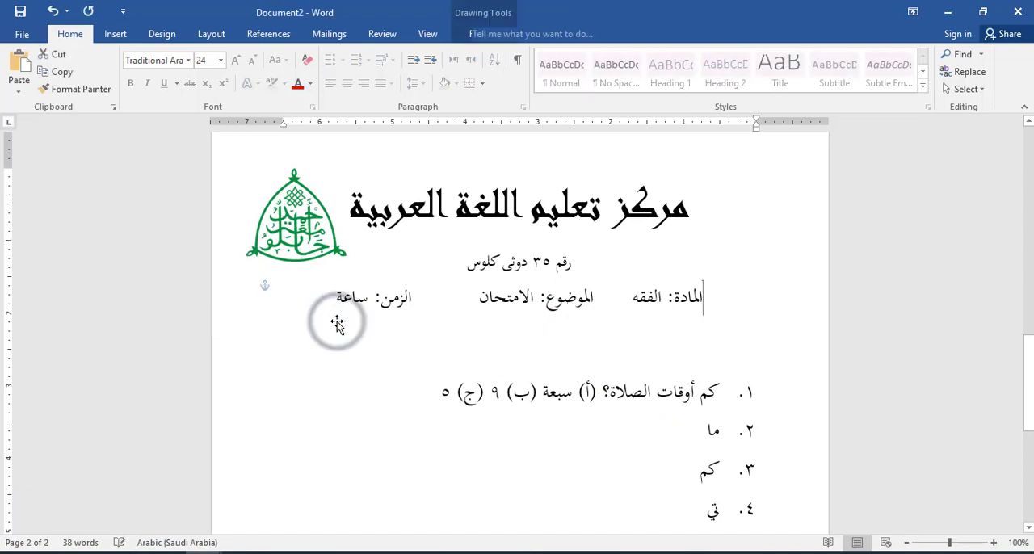
Step: Draw a rectangle about 6.34 inches wide and 2.09 inches high over the header and remove its fill
{"action": "left_click_drag", "start_coordinate": [1031, 352], "coordinate": [1025, 338]}
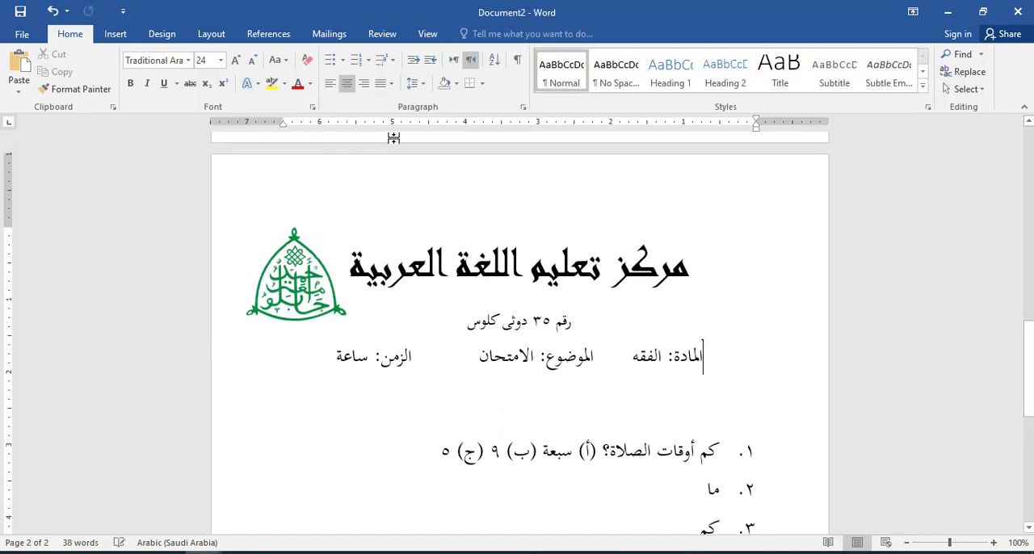
{"action": "left_click", "coordinate": [118, 33]}
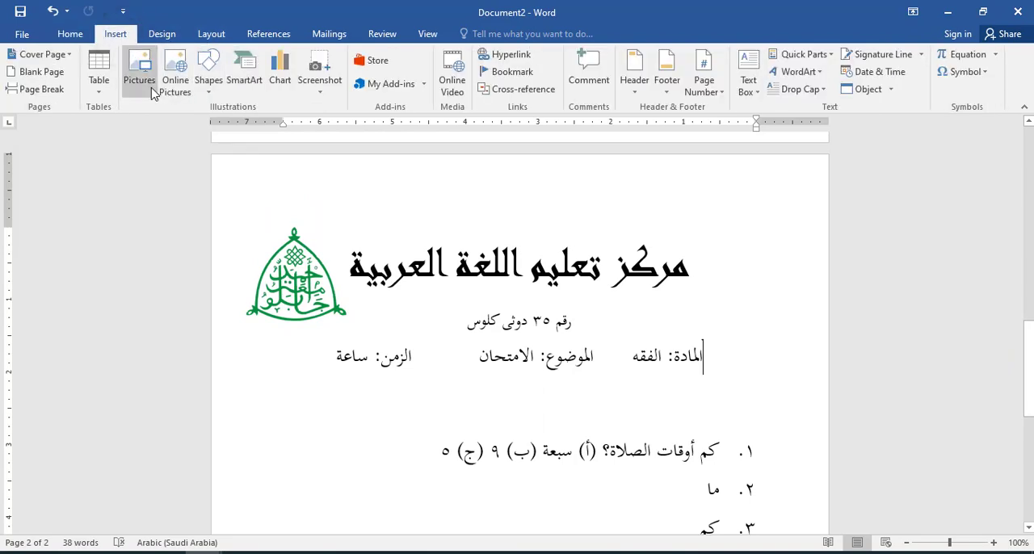
{"action": "left_click", "coordinate": [208, 84]}
{"action": "left_click", "coordinate": [231, 124]}
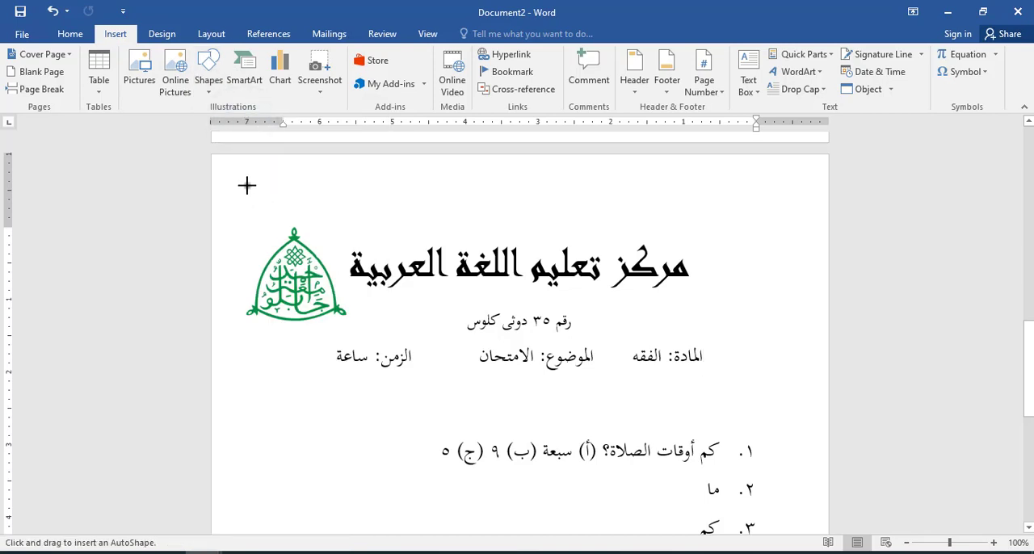
{"action": "mouse_move", "coordinate": [246, 185]}
{"action": "left_mouse_down"}
{"action": "mouse_move", "coordinate": [574, 342]}
{"action": "mouse_move", "coordinate": [671, 353]}
{"action": "mouse_move", "coordinate": [718, 336]}
{"action": "mouse_move", "coordinate": [708, 337]}
{"action": "left_mouse_up"}
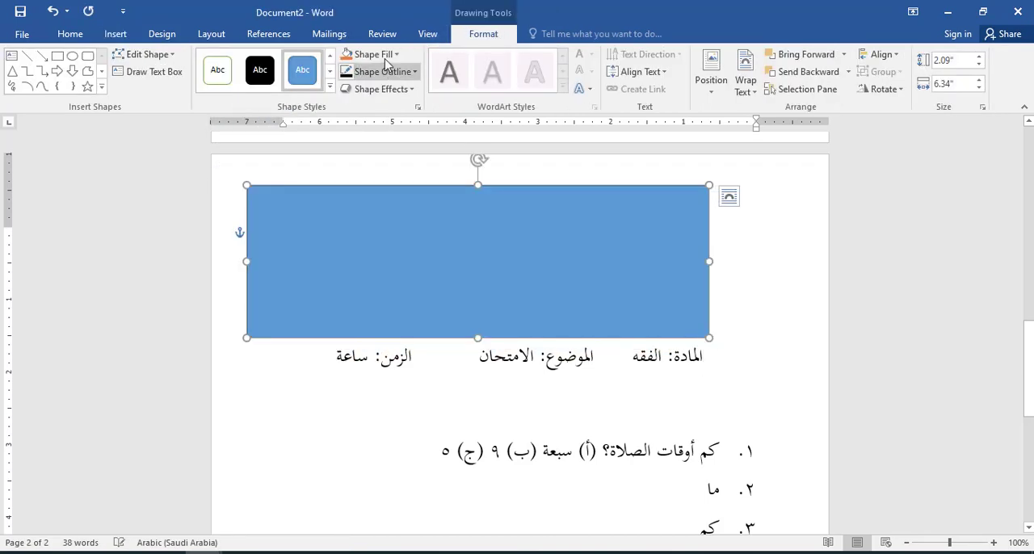
{"action": "left_click", "coordinate": [399, 58]}
{"action": "left_click", "coordinate": [391, 188]}
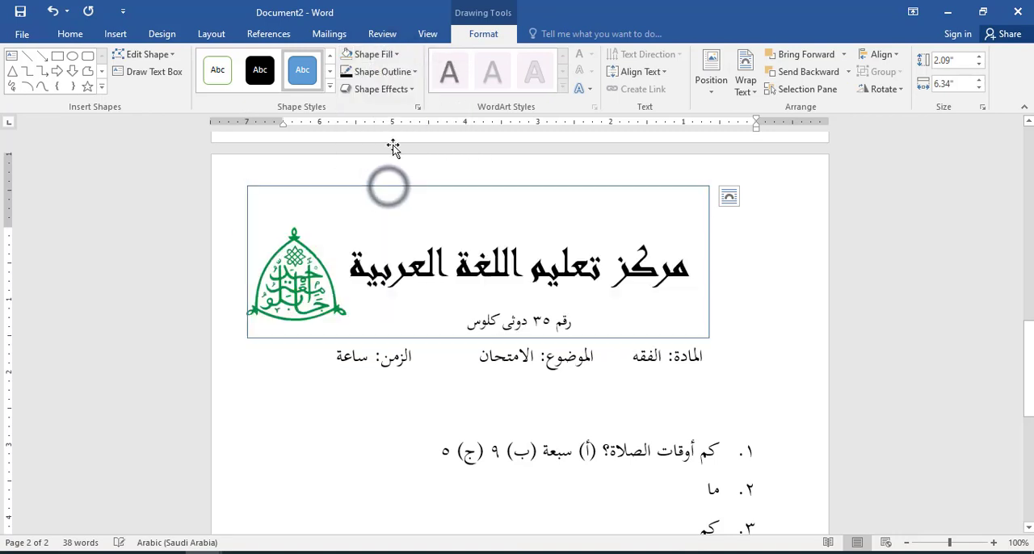
Step: Give the header rectangle a black outline with a weight of 2¼ pt
{"action": "left_click", "coordinate": [414, 72]}
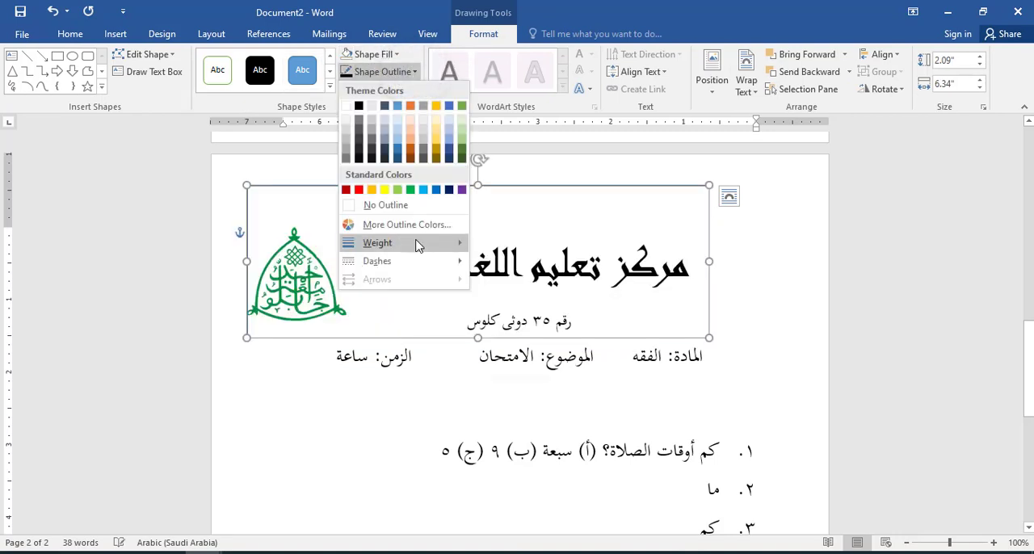
{"action": "mouse_move", "coordinate": [418, 242]}
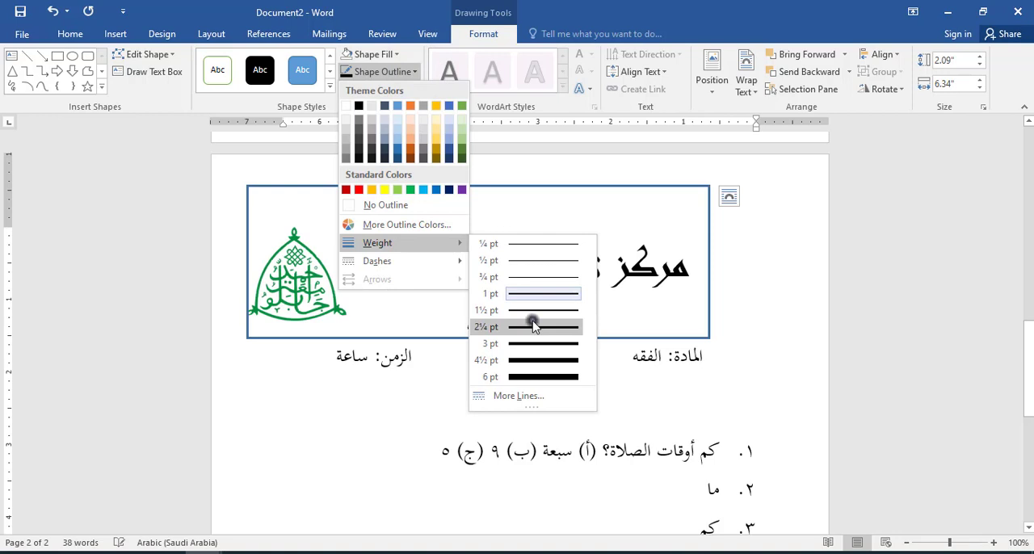
{"action": "left_click", "coordinate": [533, 326]}
{"action": "left_click", "coordinate": [400, 72]}
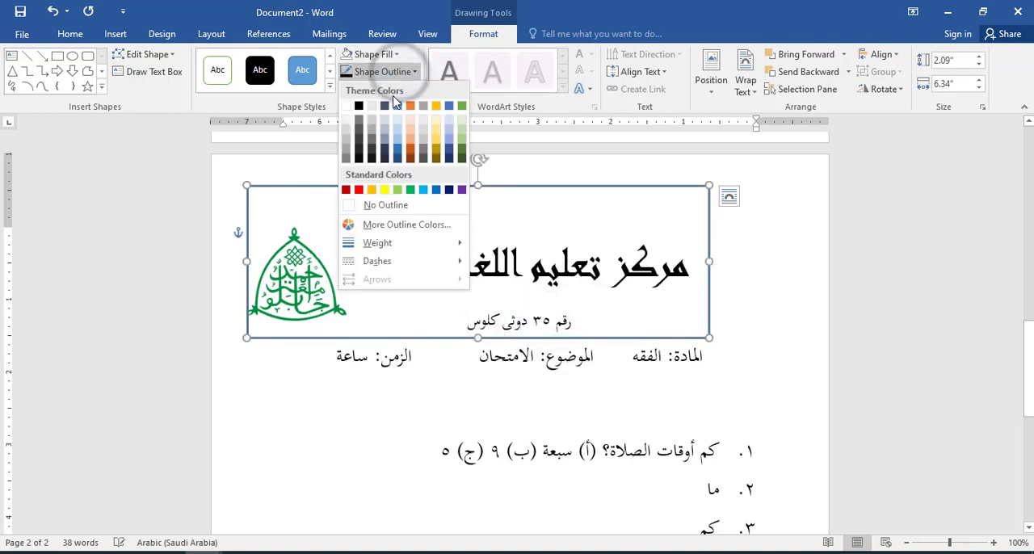
{"action": "left_click", "coordinate": [359, 105]}
Step: Shrink the logo slightly and move the rectangle down so it frames all three header lines
{"action": "left_click", "coordinate": [551, 408]}
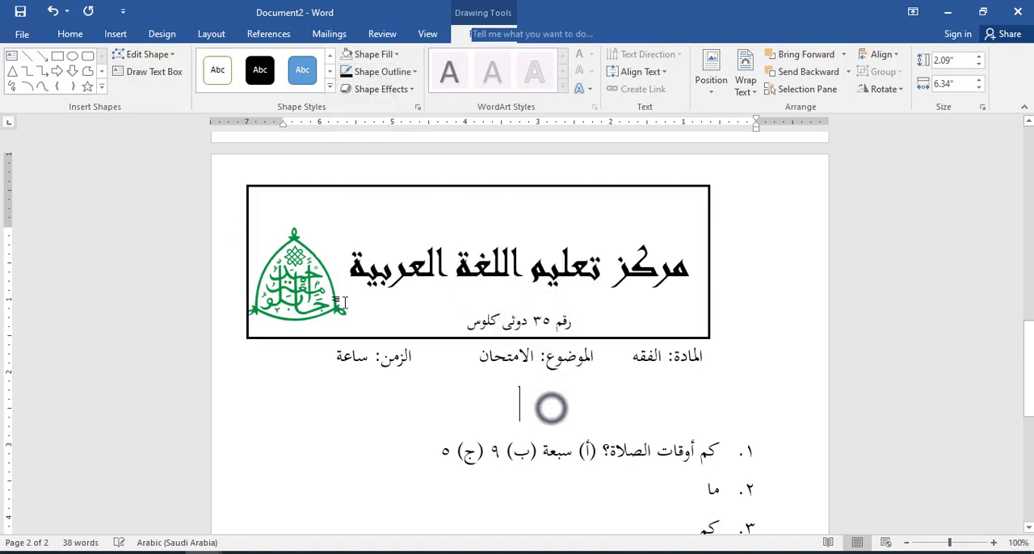
{"action": "left_click", "coordinate": [278, 278]}
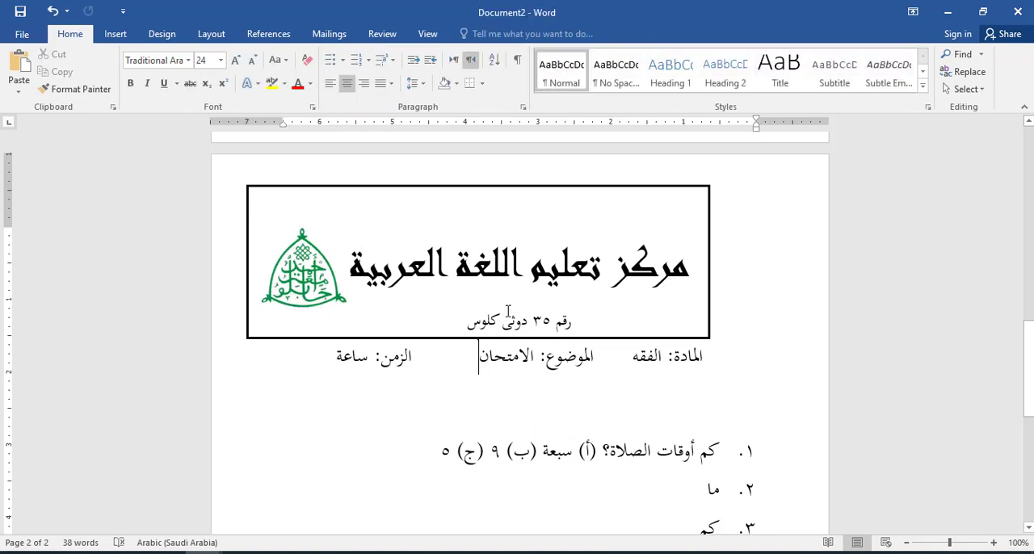
{"action": "left_click_drag", "start_coordinate": [554, 190], "coordinate": [568, 226]}
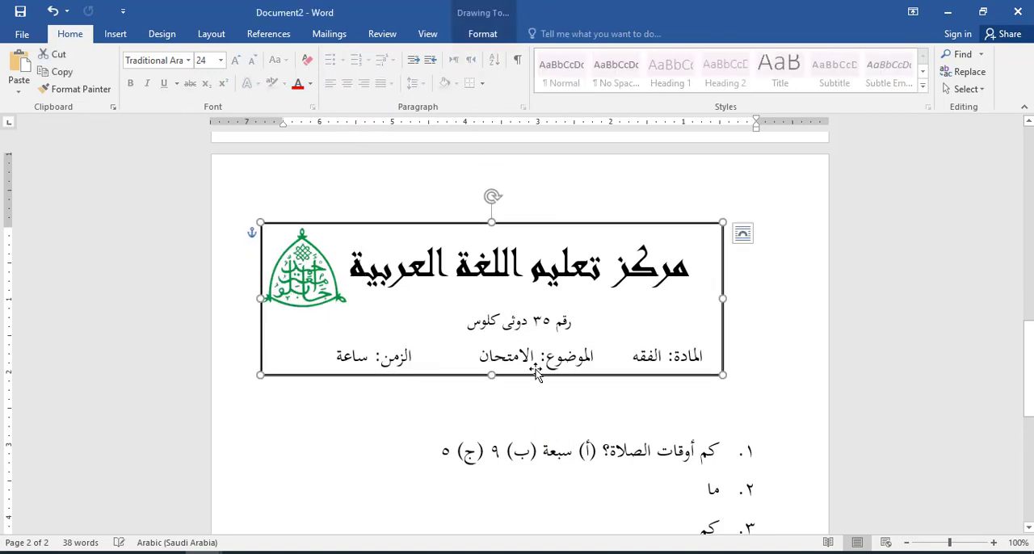
{"action": "left_click", "coordinate": [651, 451]}
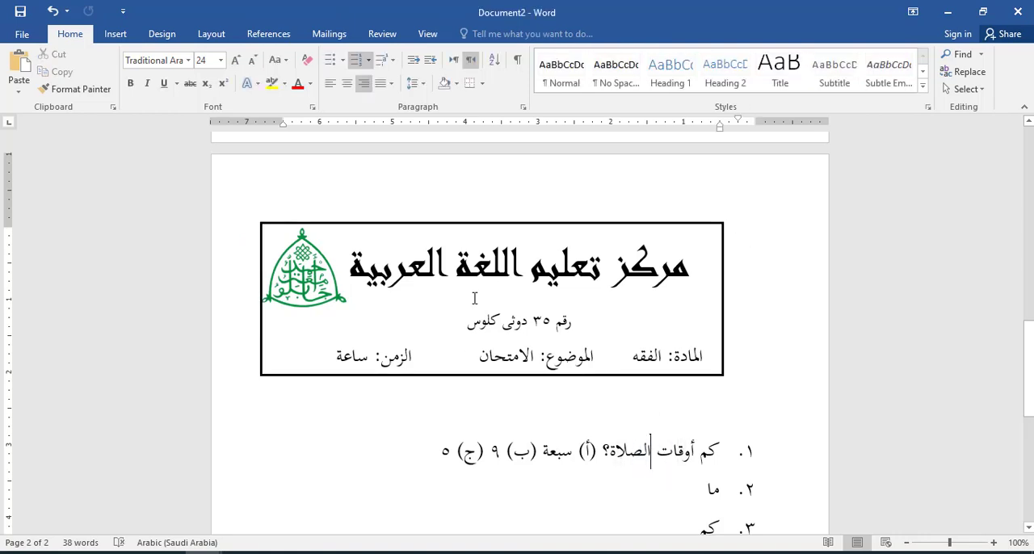
Step: Delete the rectangle and apply Outside Borders to the three header paragraphs instead
{"action": "left_click", "coordinate": [541, 225]}
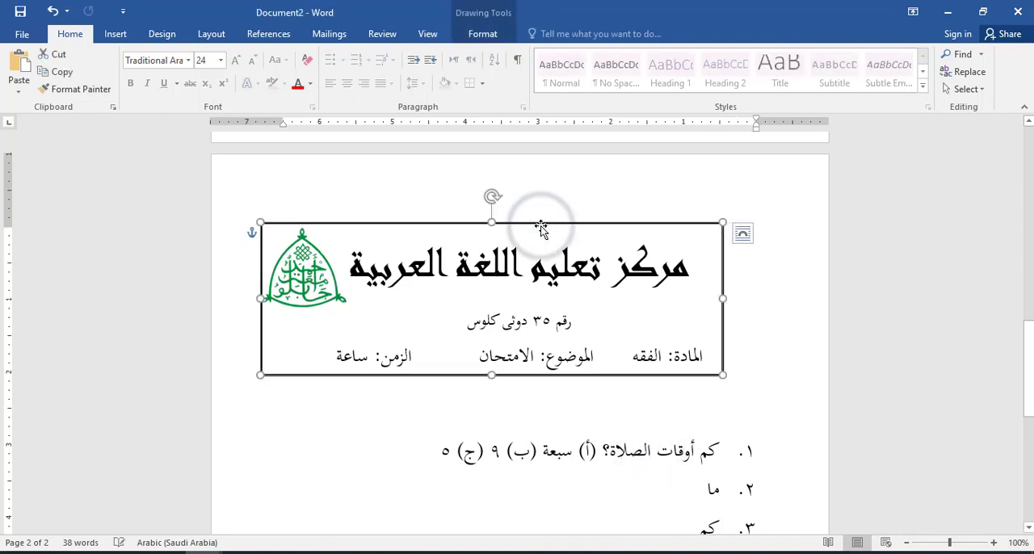
{"action": "key", "text": "Delete"}
{"action": "left_click", "coordinate": [697, 283]}
{"action": "left_click_drag", "start_coordinate": [696, 283], "coordinate": [336, 347]}
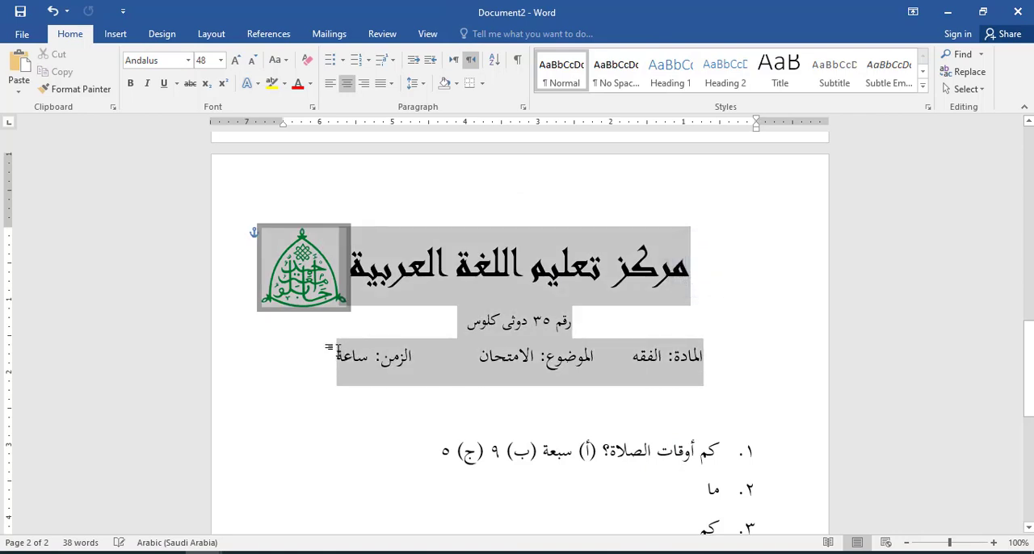
{"action": "left_click", "coordinate": [482, 84]}
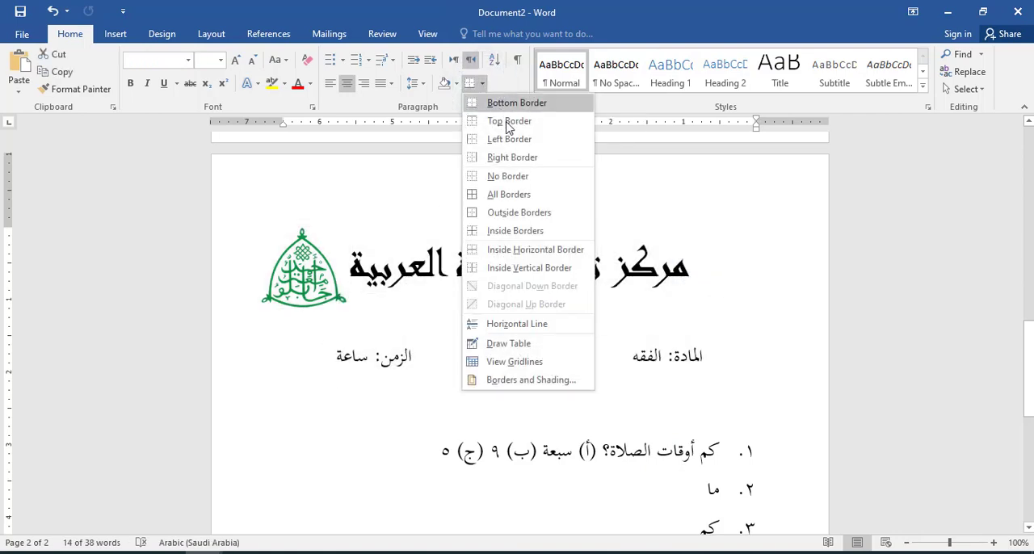
{"action": "left_click", "coordinate": [525, 213]}
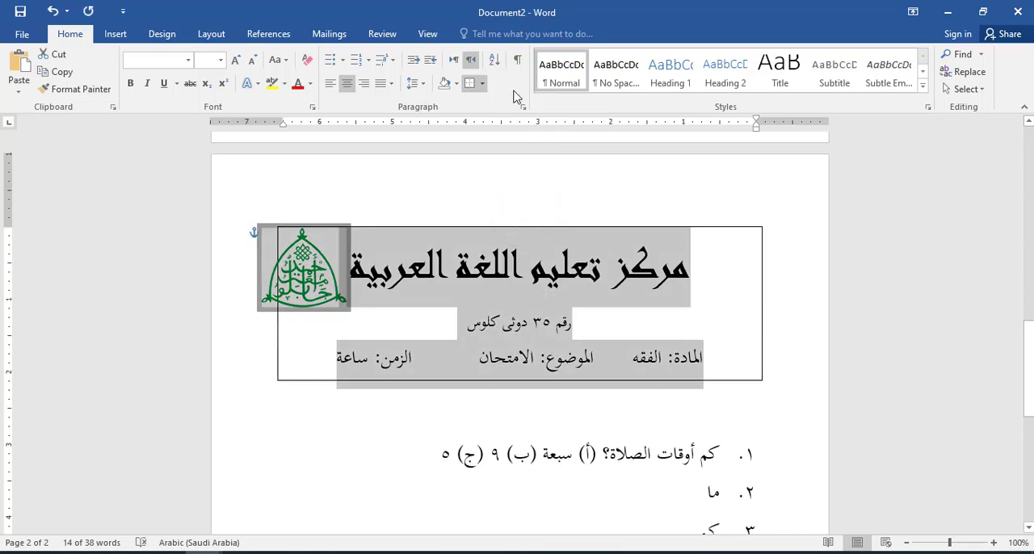
Step: Set the header paragraphs' box border width to 2¼ pt
{"action": "left_click", "coordinate": [481, 86]}
{"action": "left_click", "coordinate": [532, 376]}
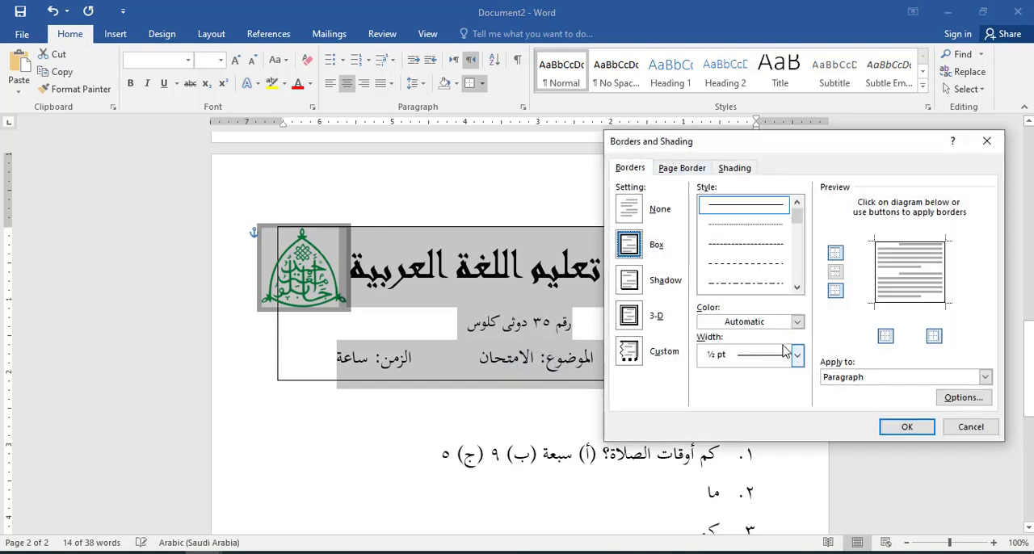
{"action": "left_click", "coordinate": [797, 355]}
{"action": "left_click", "coordinate": [767, 473]}
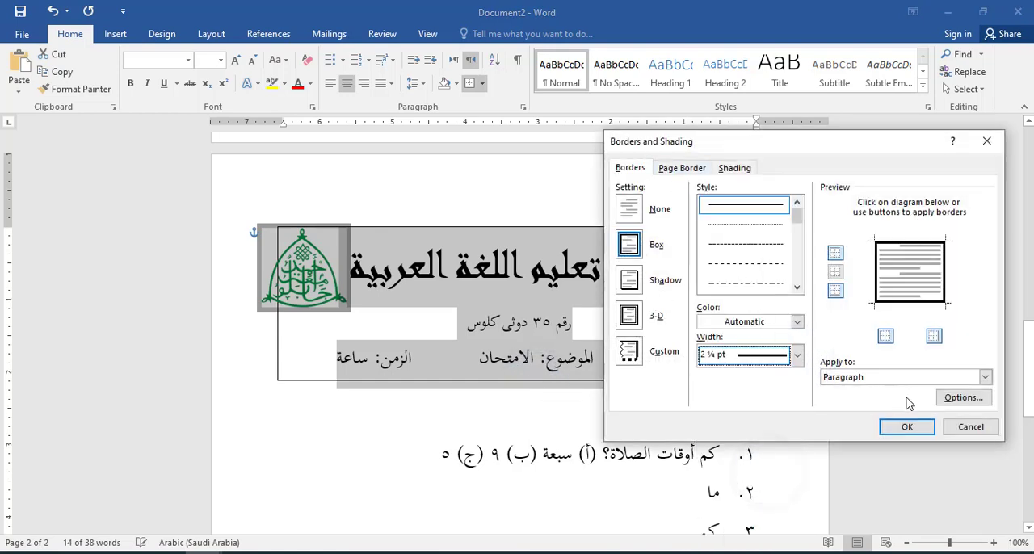
{"action": "left_click", "coordinate": [905, 426]}
{"action": "left_click", "coordinate": [652, 418]}
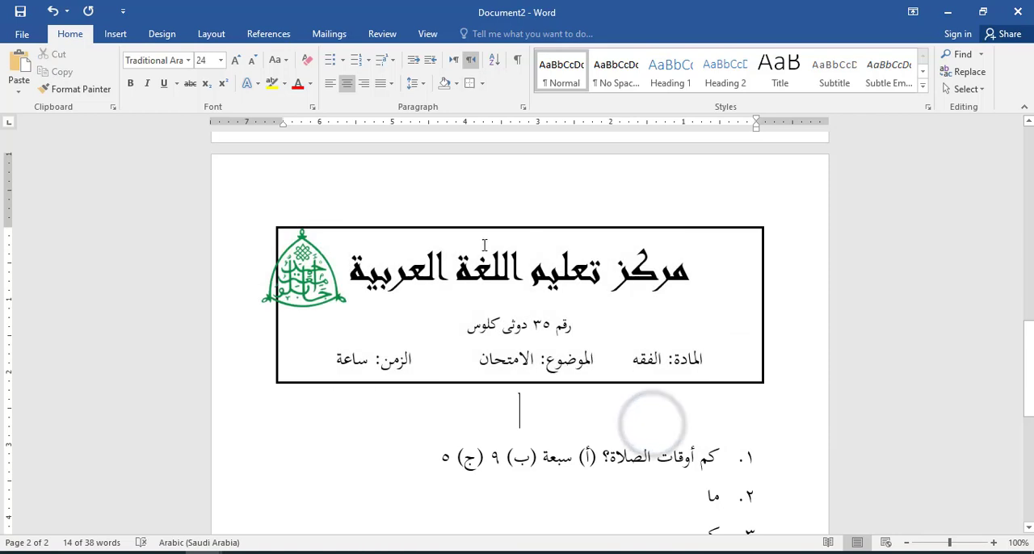
Step: Move the logo down and inward so it sits fully inside the exam header's border
{"action": "left_click_drag", "start_coordinate": [322, 266], "coordinate": [343, 309]}
{"action": "left_click", "coordinate": [610, 432]}
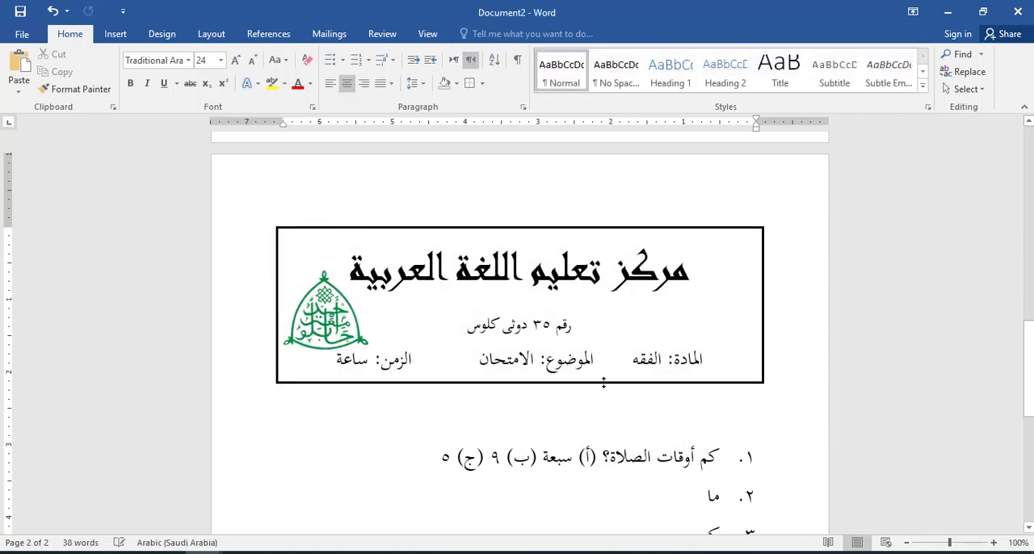
Step: Check the header layout in Exams Ma'ahad (Part B).pdf in the browser and add the line "MARKAZU TA'ALIMIL" below the Arabic title in Document2
{"action": "left_click", "coordinate": [136, 552]}
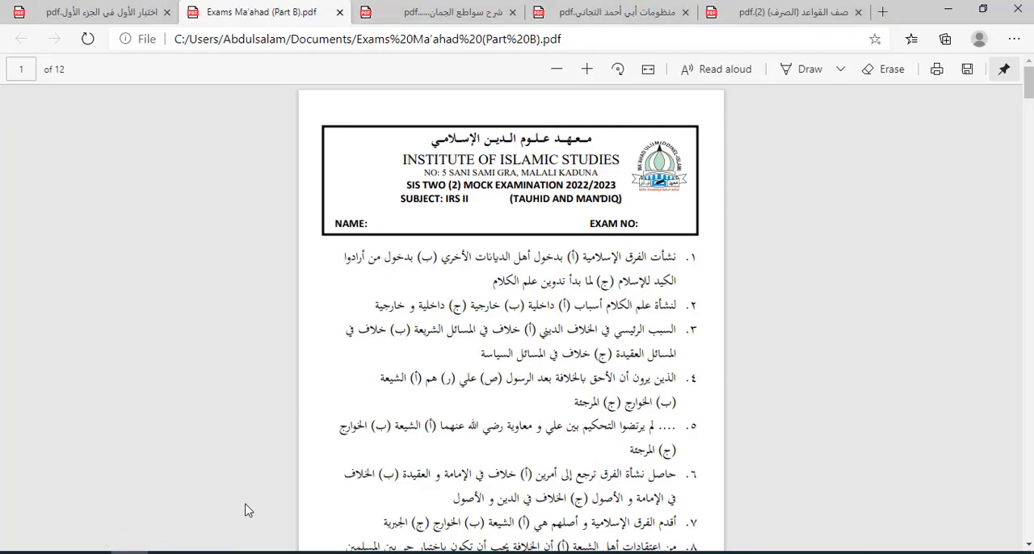
{"action": "left_click", "coordinate": [221, 552]}
{"action": "left_click", "coordinate": [134, 552]}
{"action": "mouse_move", "coordinate": [206, 539]}
{"action": "left_click", "coordinate": [108, 505]}
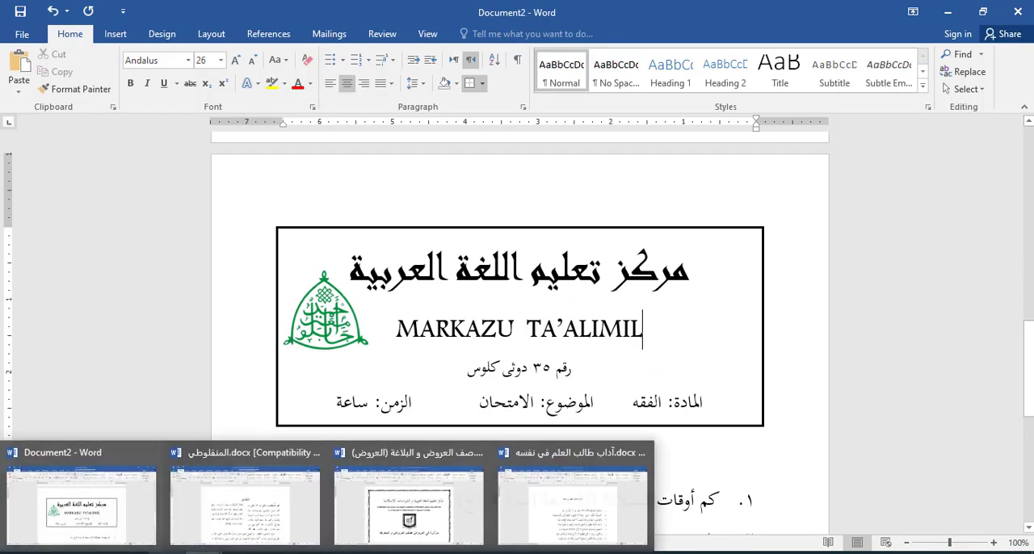
Step: Switch to the browser and examine the running page header in the شرح سواطع الجمان PDF
{"action": "left_click", "coordinate": [140, 552]}
{"action": "left_click", "coordinate": [467, 3]}
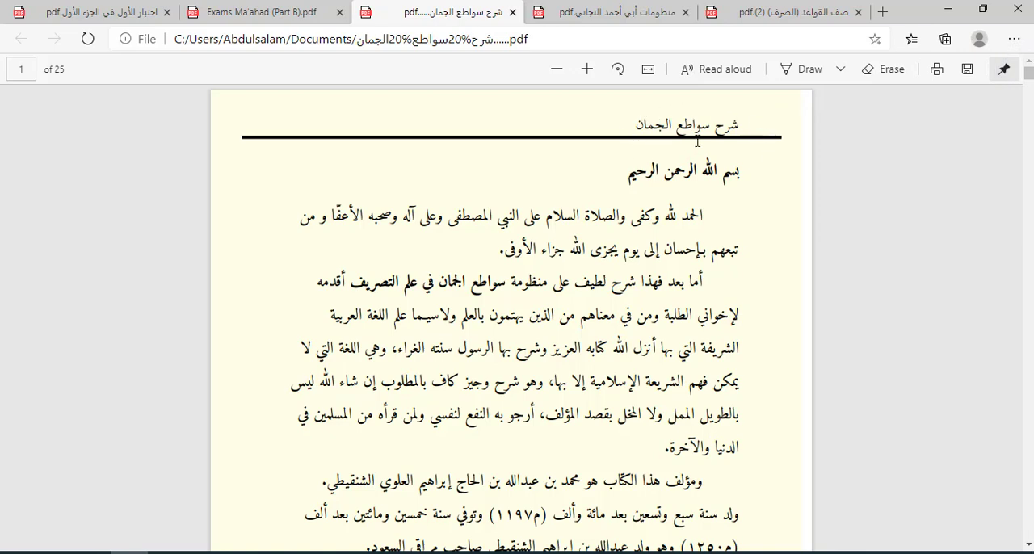
{"action": "left_click_drag", "start_coordinate": [1026, 71], "coordinate": [1028, 87]}
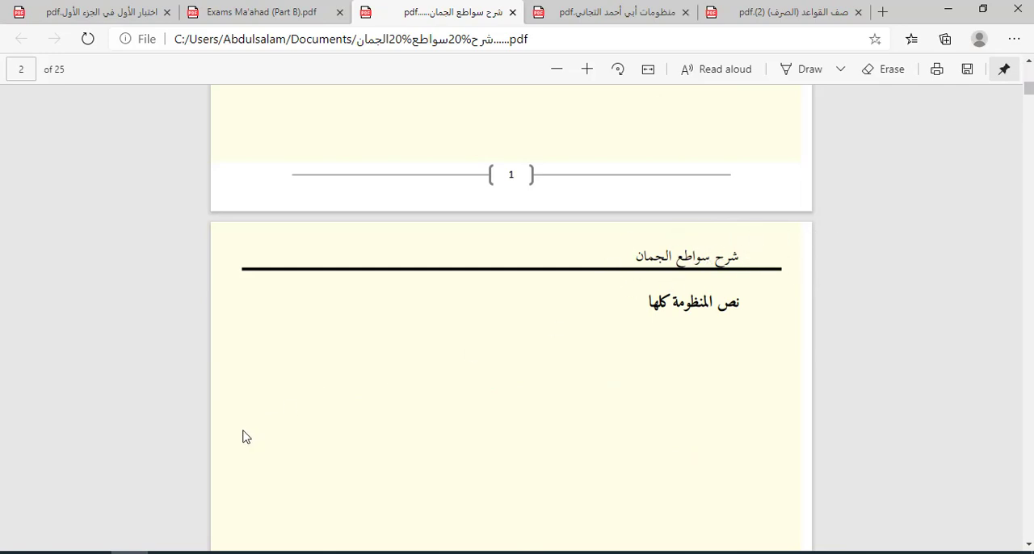
Step: Return to Document2, open the first page's header for editing and set its paragraph direction to right-to-left
{"action": "mouse_move", "coordinate": [213, 548]}
{"action": "left_click", "coordinate": [81, 505]}
{"action": "left_click", "coordinate": [558, 189]}
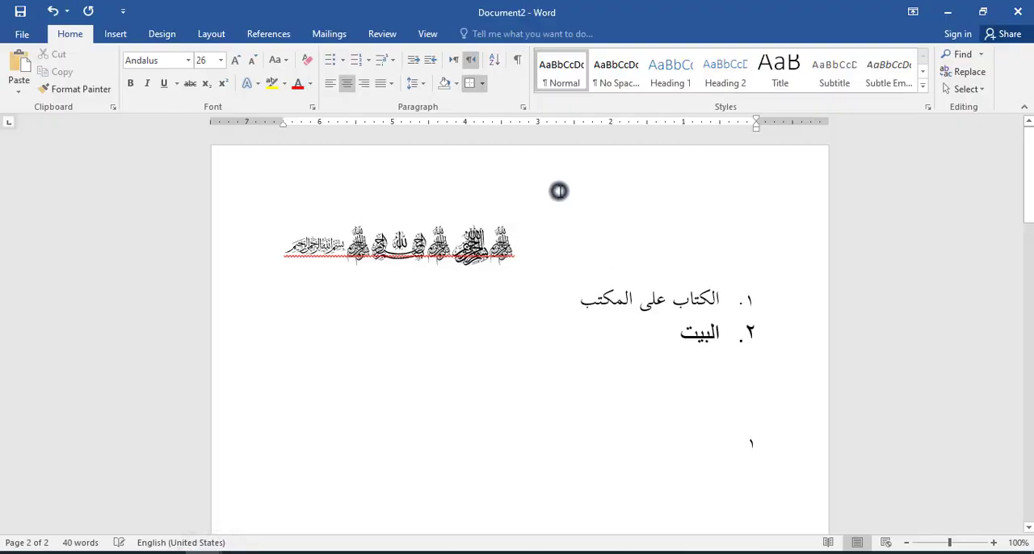
{"action": "double_click", "coordinate": [549, 168]}
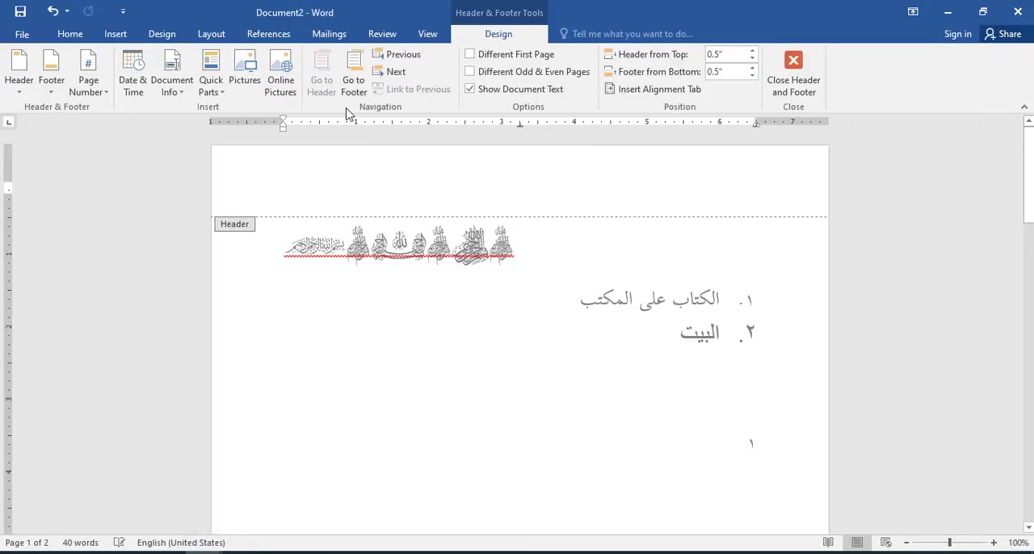
{"action": "left_click", "coordinate": [120, 34]}
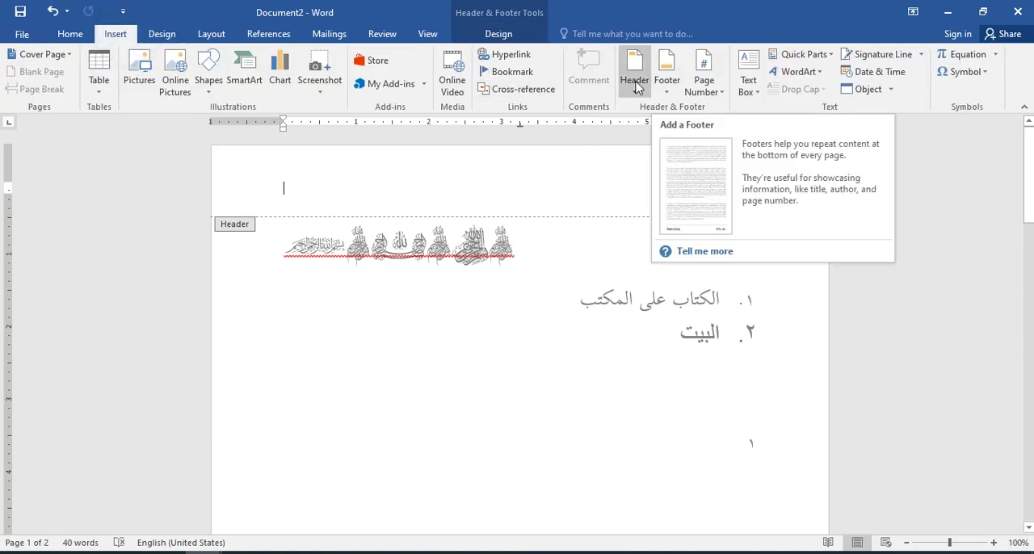
{"action": "left_click", "coordinate": [70, 34]}
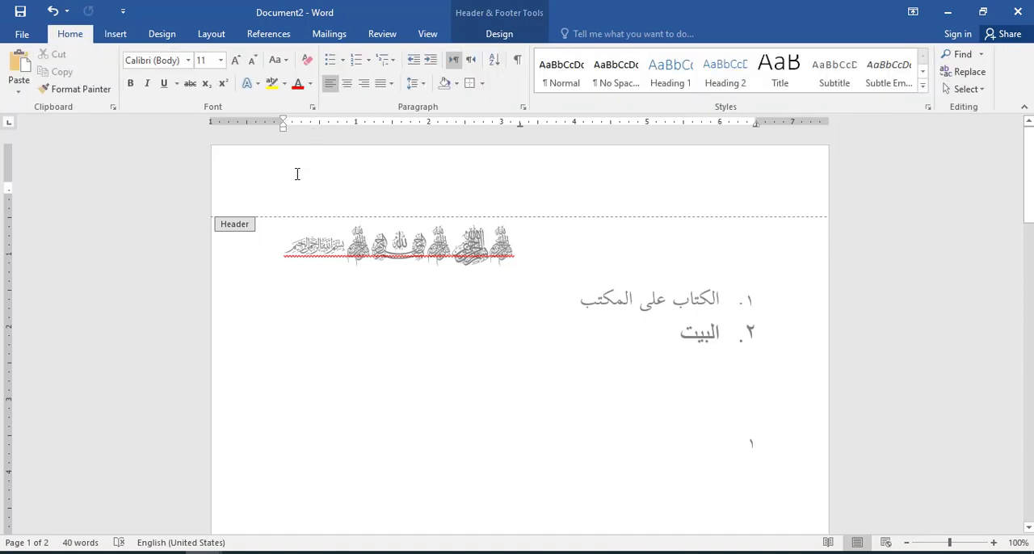
{"action": "left_click", "coordinate": [472, 62]}
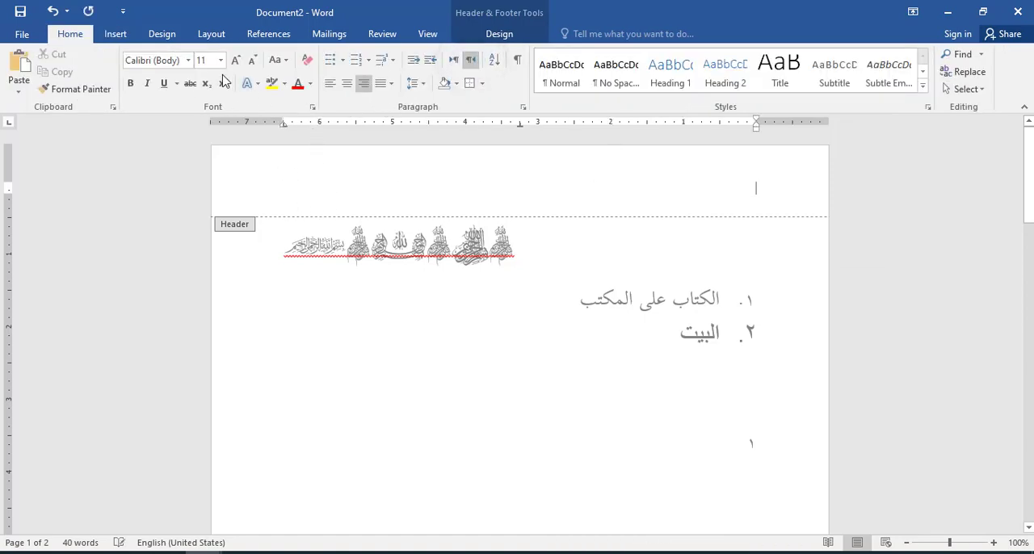
Step: Set the page header's font to Traditional Arabic at size 22
{"action": "left_click", "coordinate": [188, 60]}
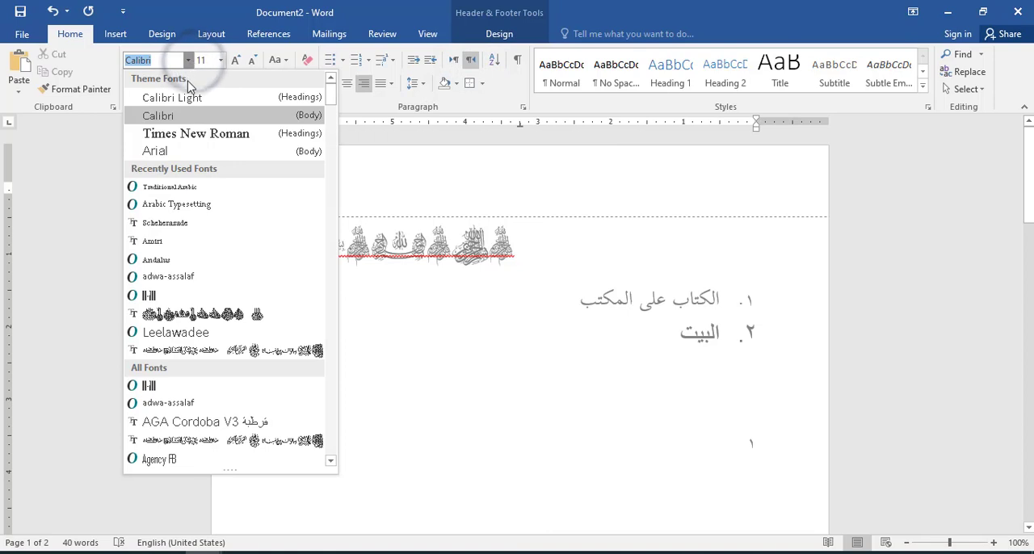
{"action": "left_click", "coordinate": [185, 186]}
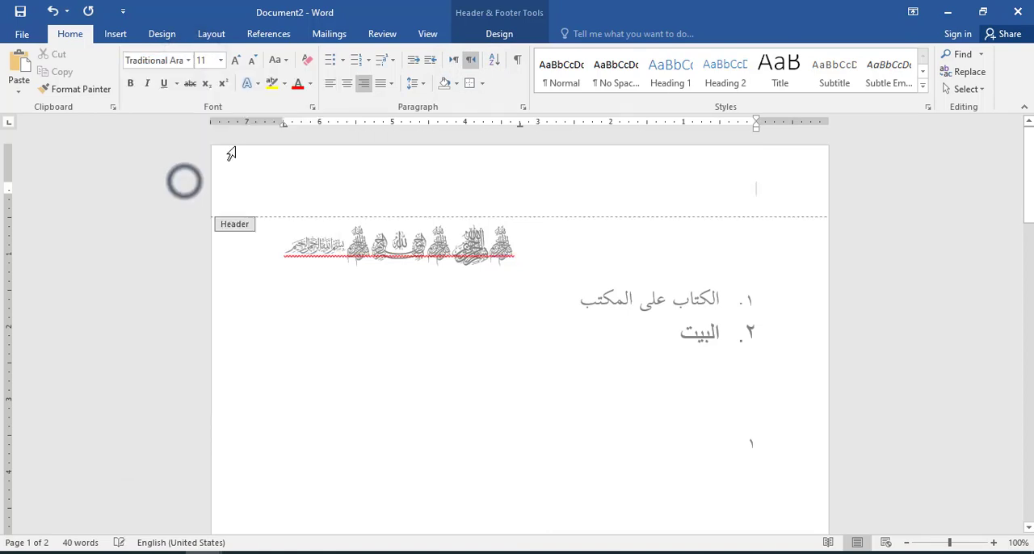
{"action": "left_click", "coordinate": [238, 62]}
{"action": "left_click", "coordinate": [237, 61]}
{"action": "left_click", "coordinate": [237, 62]}
{"action": "left_click", "coordinate": [238, 62]}
{"action": "left_click", "coordinate": [237, 62]}
{"action": "left_click", "coordinate": [237, 62]}
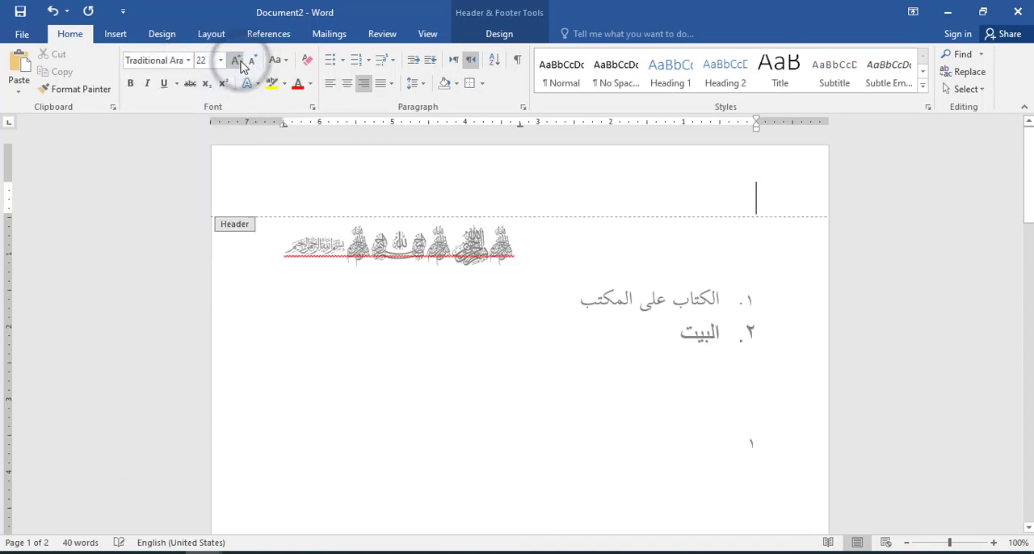
Step: Enter "شرح سواطع الجمان" as the page header text and return to editing the document body
{"action": "type", "text": "شرح"}
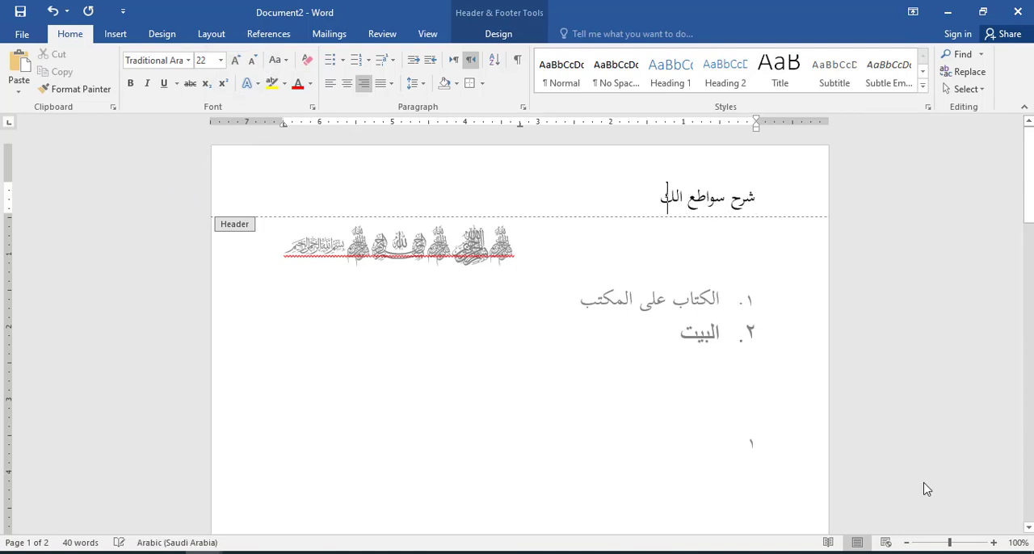
{"action": "type", "text": " سواطع الجمان"}
{"action": "double_click", "coordinate": [573, 270]}
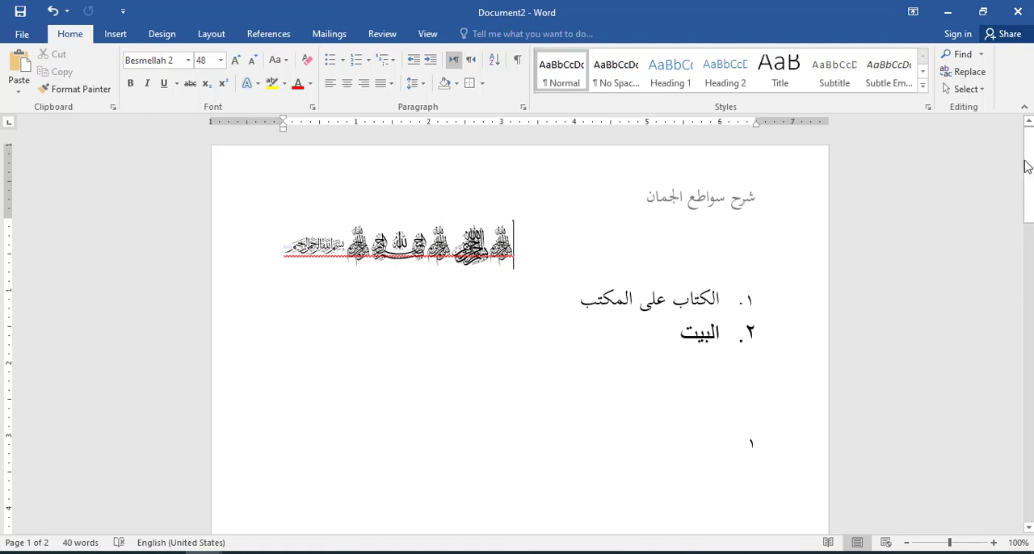
Step: Remove the empty fifth list item and extend the document onto a third page to check the repeating header
{"action": "left_click_drag", "start_coordinate": [1026, 165], "coordinate": [1026, 454]}
{"action": "scroll", "coordinate": [727, 377], "scroll_direction": "down", "scroll_amount": 1}
{"action": "left_click", "coordinate": [517, 293]}
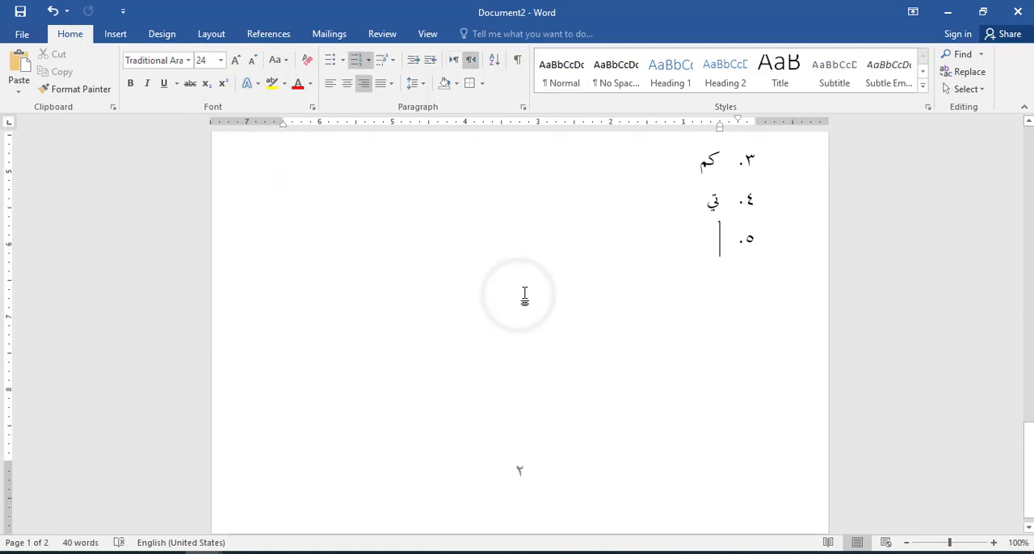
{"action": "key", "text": "BackSpace"}
{"action": "scroll", "coordinate": [526, 296], "scroll_direction": "down", "scroll_amount": 3}
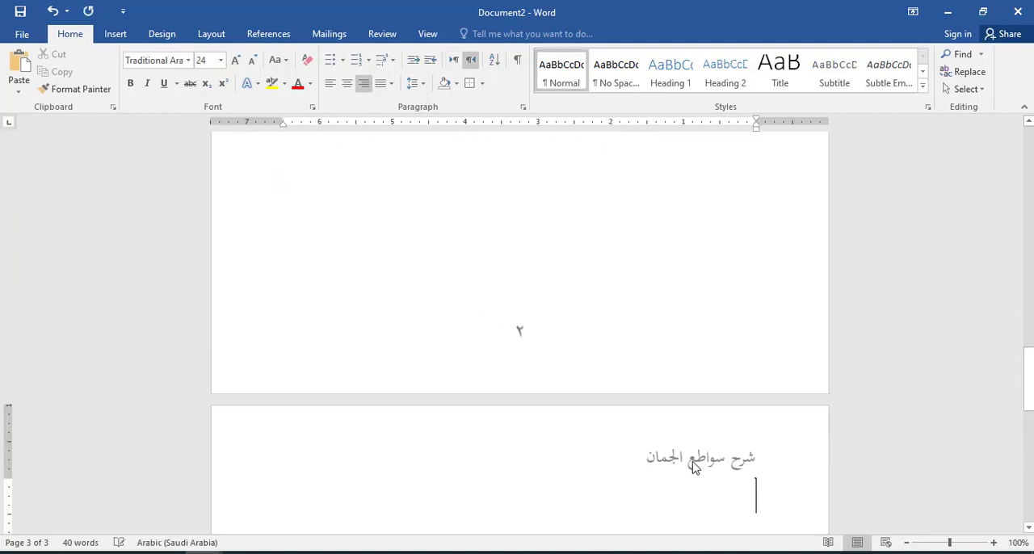
{"action": "left_click_drag", "start_coordinate": [1026, 379], "coordinate": [1026, 149]}
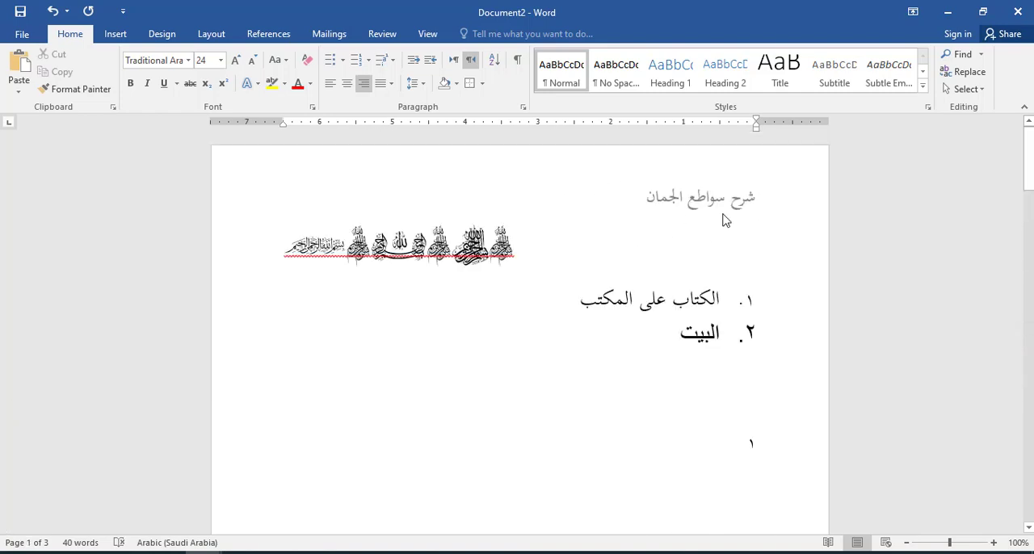
Step: Switch to the browser and examine the page headers in the شرح سواطع الجمان PDF and the verse layout in the poems PDF
{"action": "left_click", "coordinate": [129, 551]}
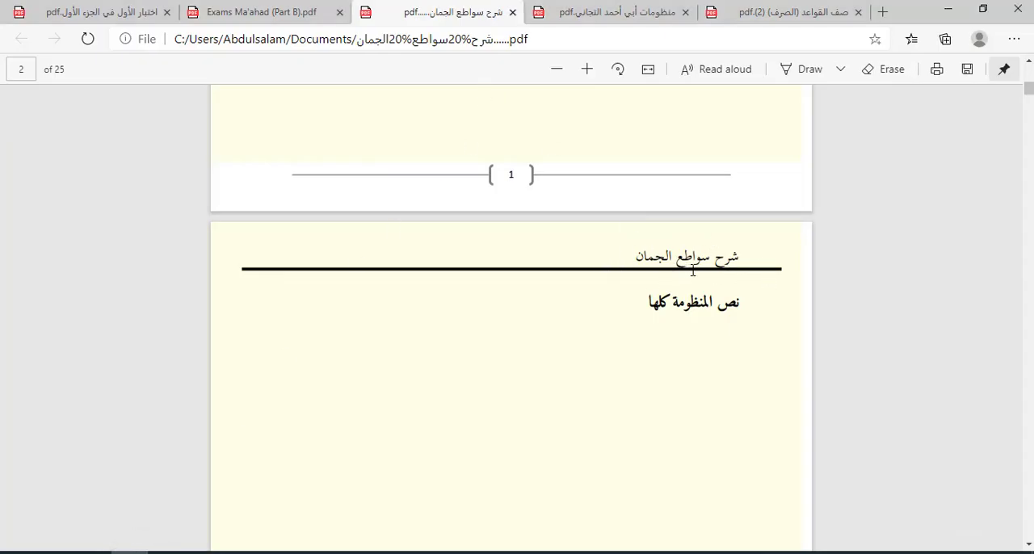
{"action": "scroll", "coordinate": [1019, 242], "scroll_direction": "down", "scroll_amount": 10}
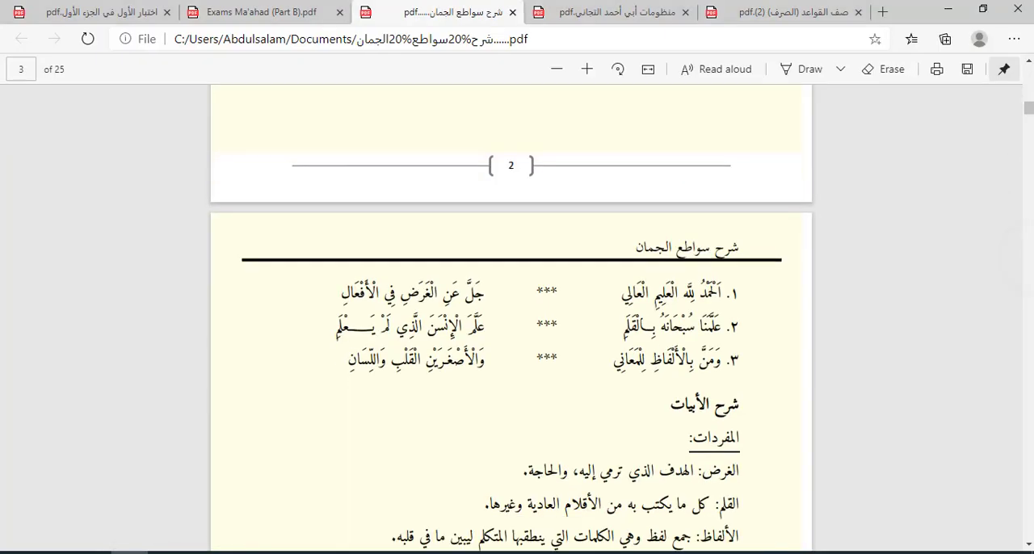
{"action": "left_click", "coordinate": [597, 13]}
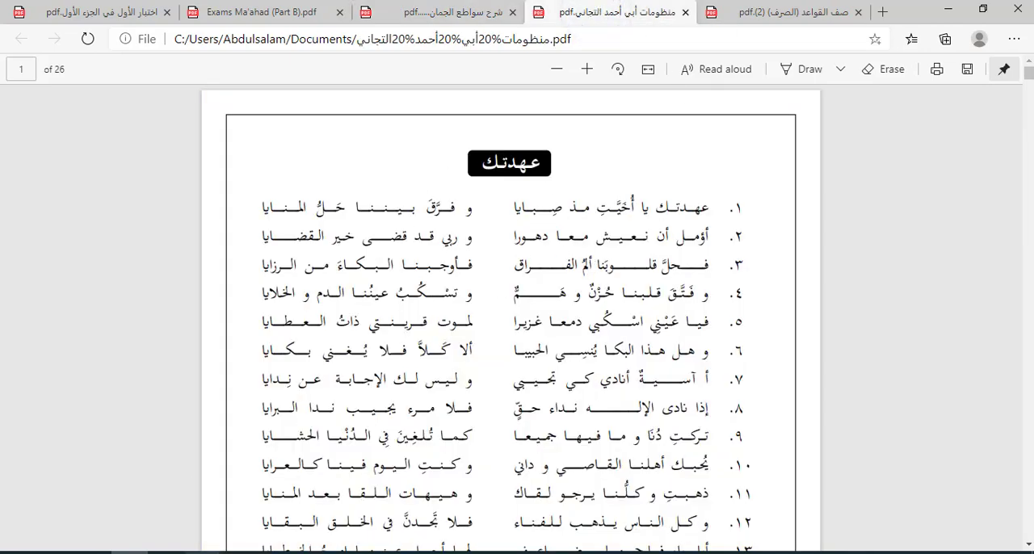
Step: Compare the numbered verses in the Word file آداب طالب العلم في نفسه.docx with the two-column verse layout in the poems PDF
{"action": "mouse_move", "coordinate": [387, 548]}
{"action": "left_click", "coordinate": [547, 521]}
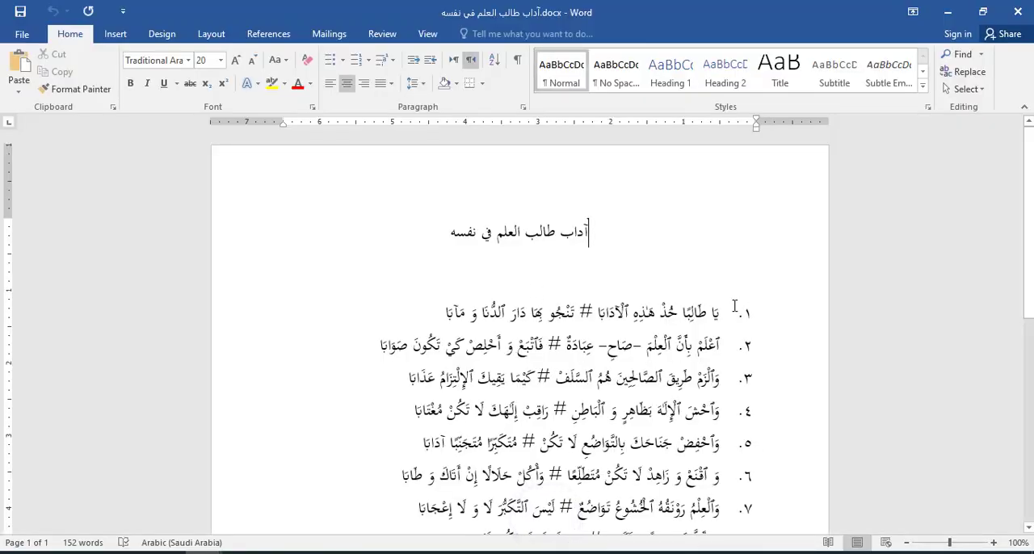
{"action": "left_click_drag", "start_coordinate": [733, 307], "coordinate": [436, 509]}
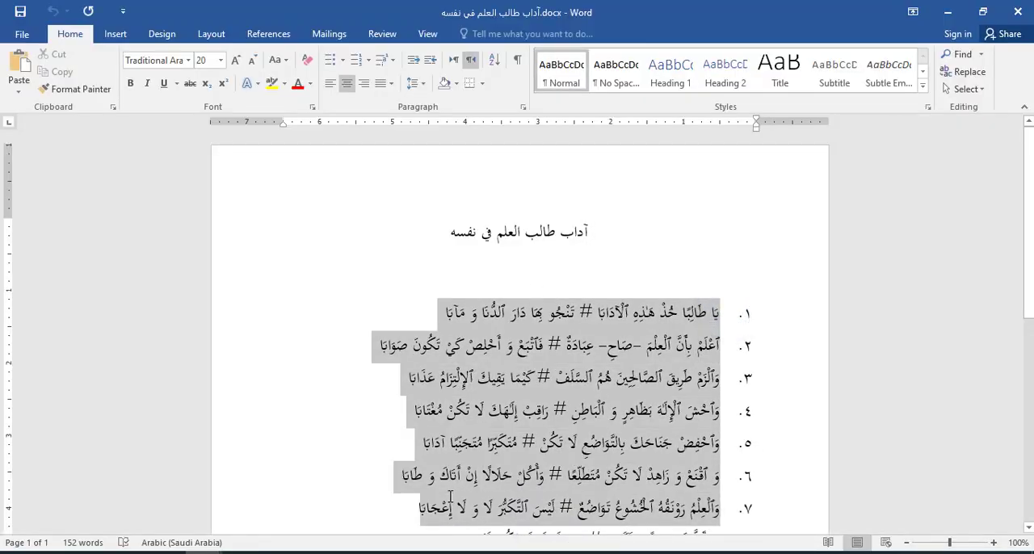
{"action": "left_click", "coordinate": [436, 462]}
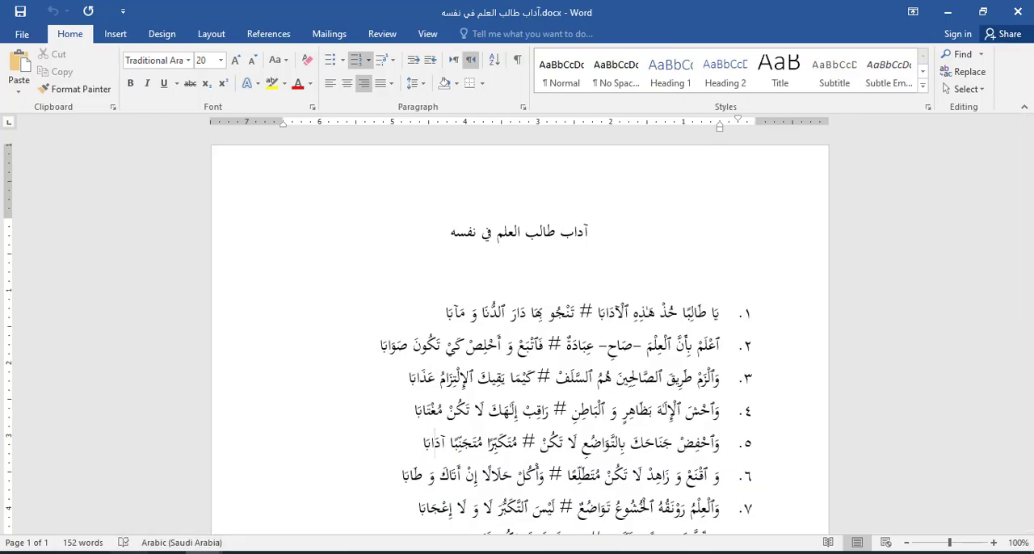
{"action": "left_click", "coordinate": [134, 549]}
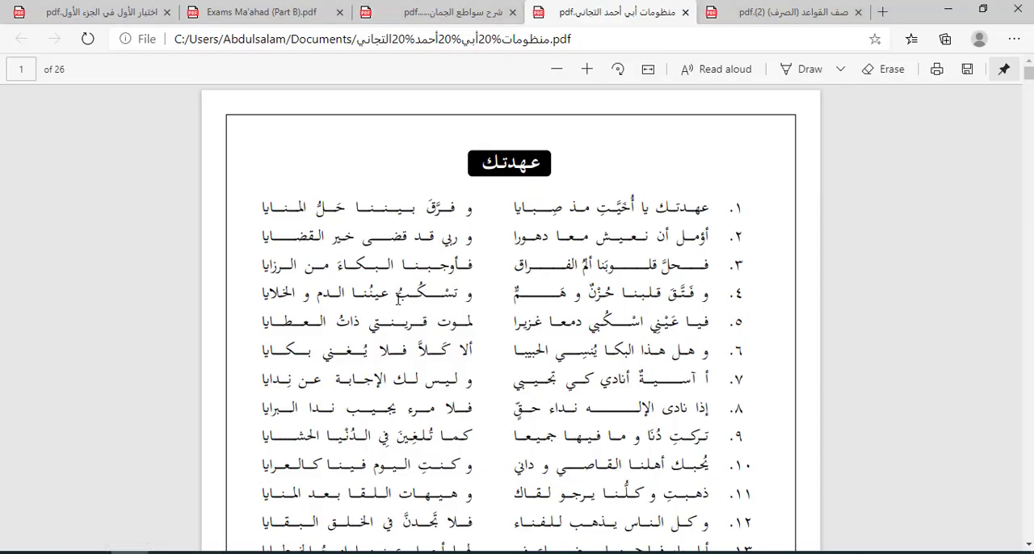
{"action": "mouse_move", "coordinate": [311, 551]}
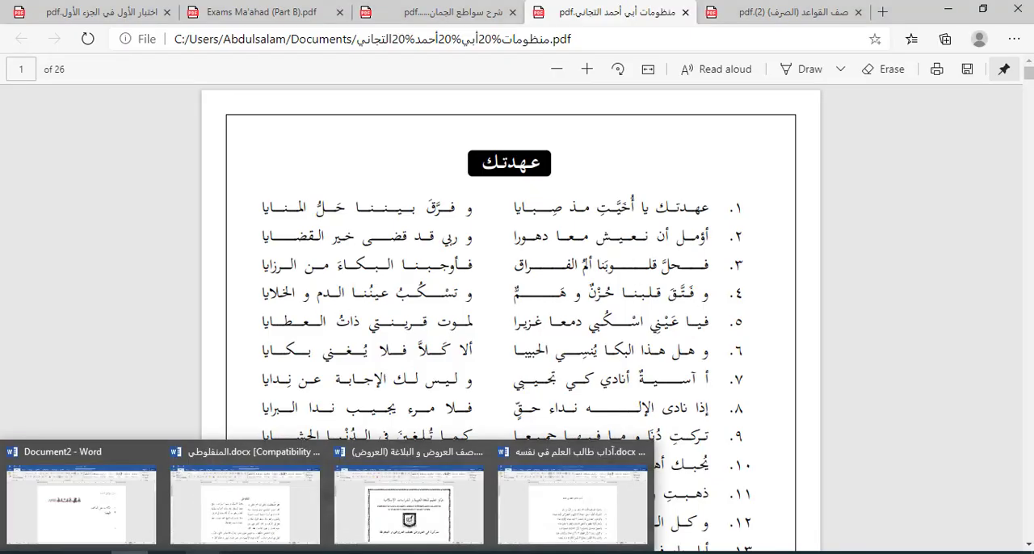
Step: In آداب طالب العلم في نفسه.docx, insert a 4x1 table below the title and narrow its first and third columns, counted from right to left
{"action": "left_click", "coordinate": [95, 511]}
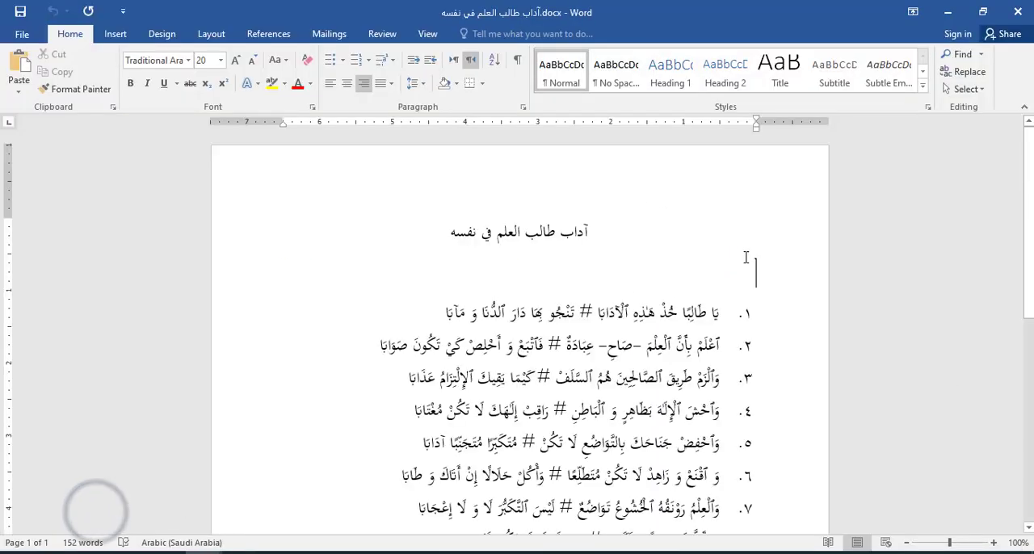
{"action": "left_click", "coordinate": [115, 33]}
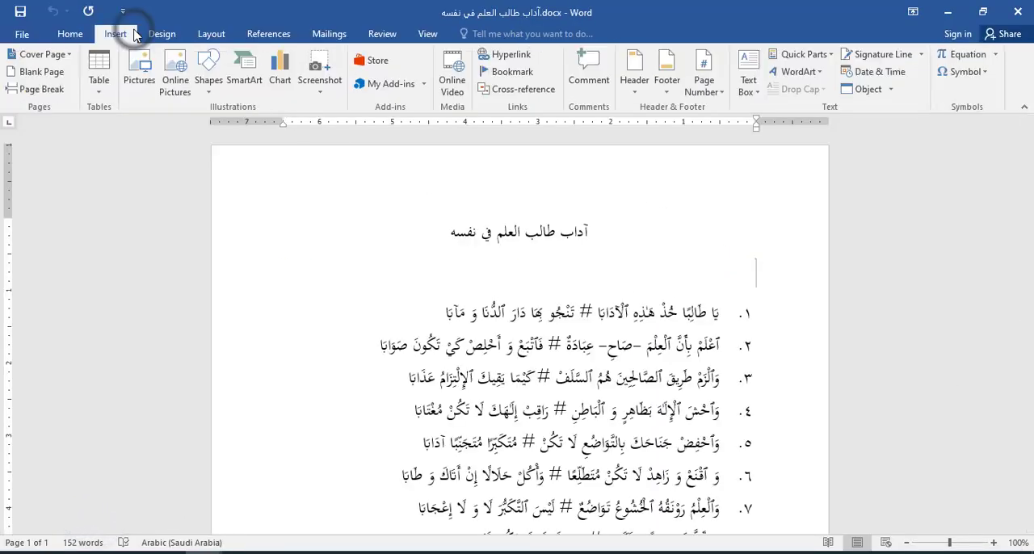
{"action": "left_click", "coordinate": [103, 88]}
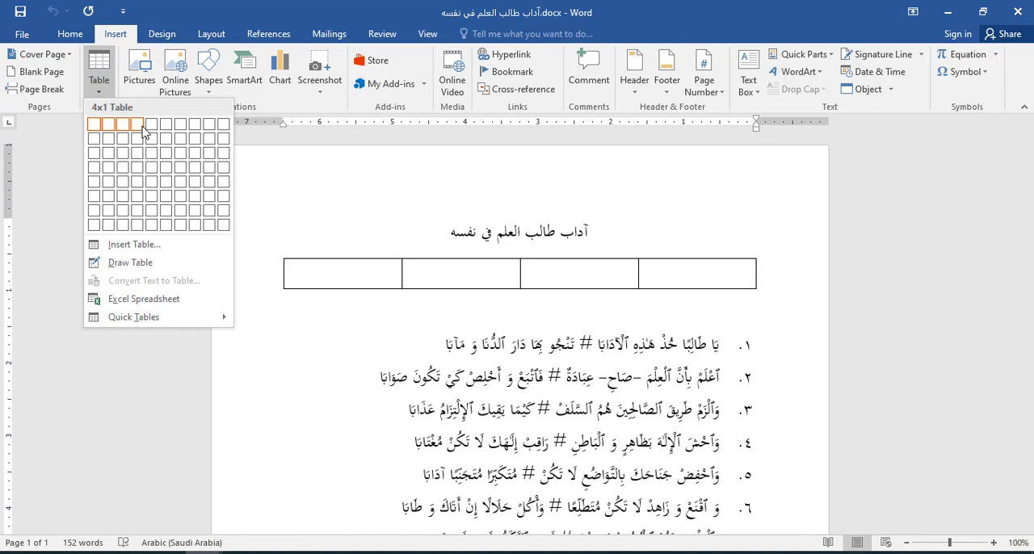
{"action": "left_click", "coordinate": [140, 131]}
{"action": "mouse_move", "coordinate": [638, 275]}
{"action": "left_mouse_down"}
{"action": "mouse_move", "coordinate": [730, 288]}
{"action": "mouse_move", "coordinate": [720, 281]}
{"action": "left_mouse_up"}
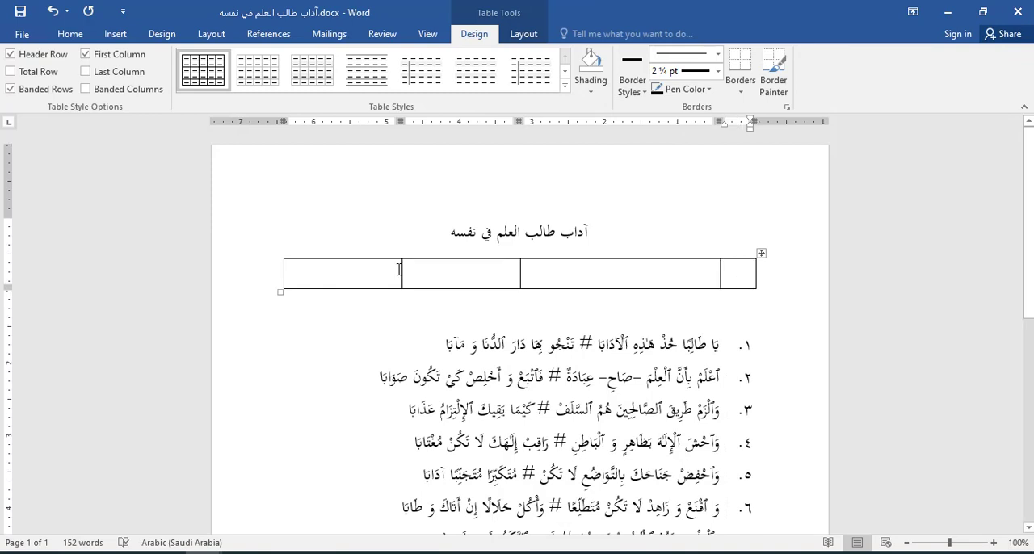
{"action": "left_click_drag", "start_coordinate": [401, 272], "coordinate": [479, 283]}
Step: Set the row height of the whole table below the title to exactly 1 cm
{"action": "left_click", "coordinate": [761, 257]}
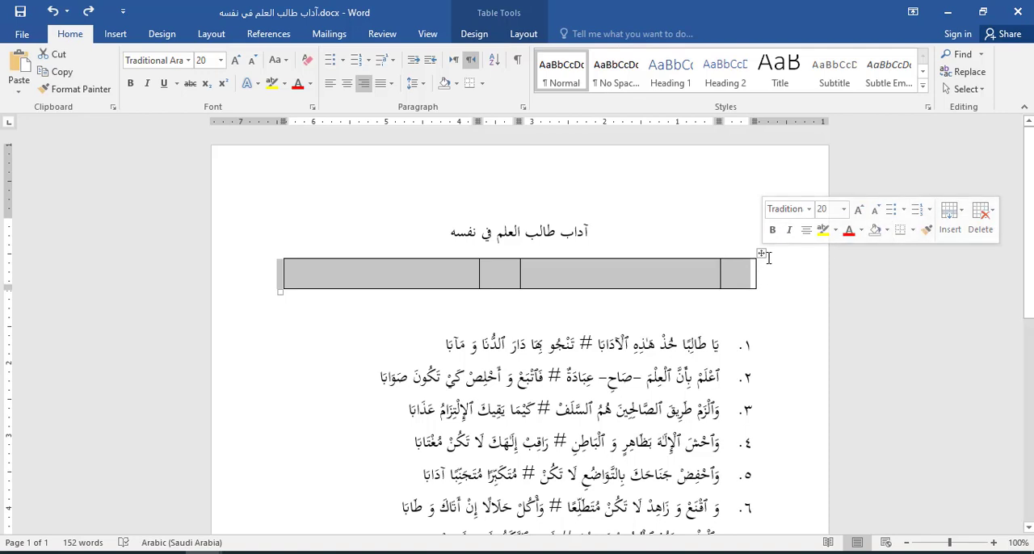
{"action": "right_click", "coordinate": [763, 256]}
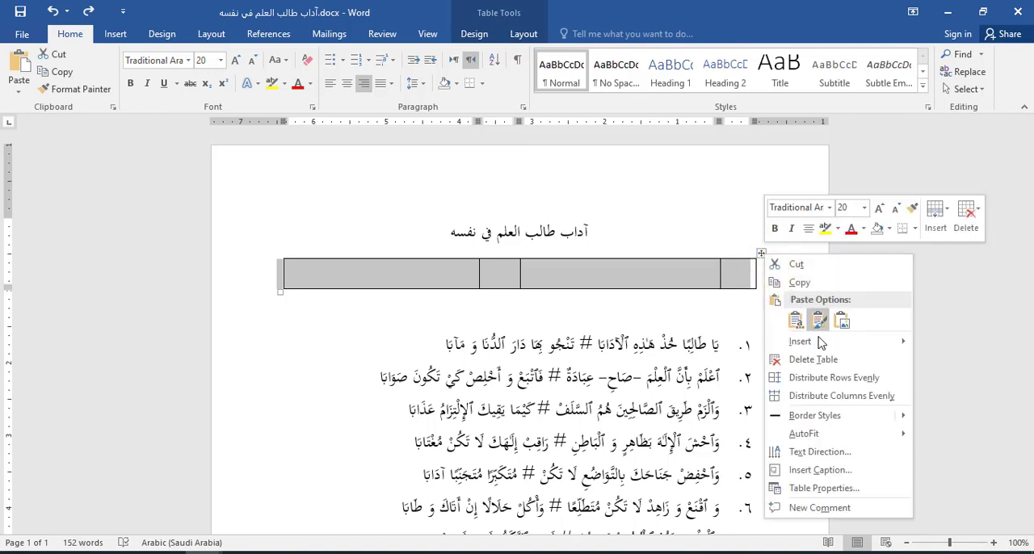
{"action": "left_click", "coordinate": [824, 487]}
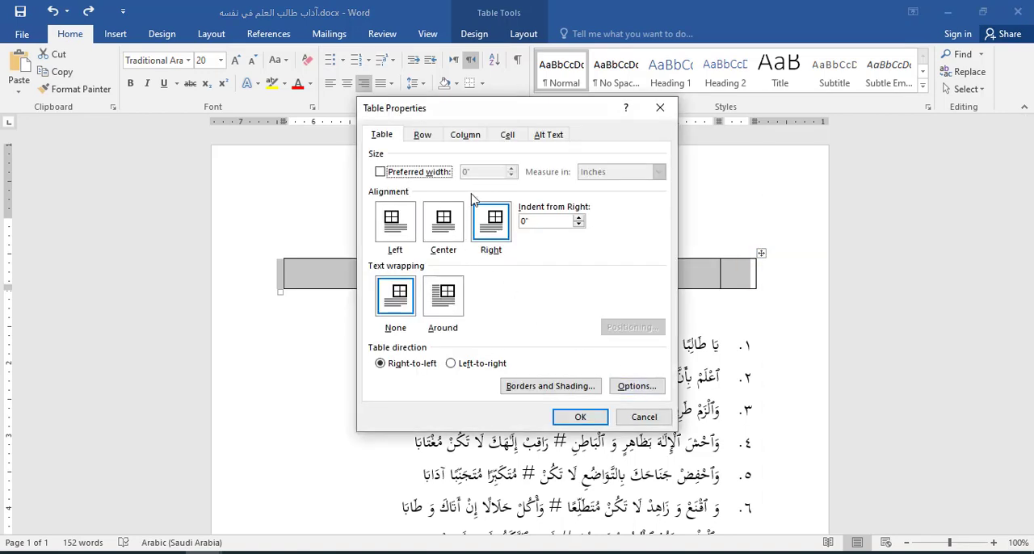
{"action": "left_click", "coordinate": [424, 135]}
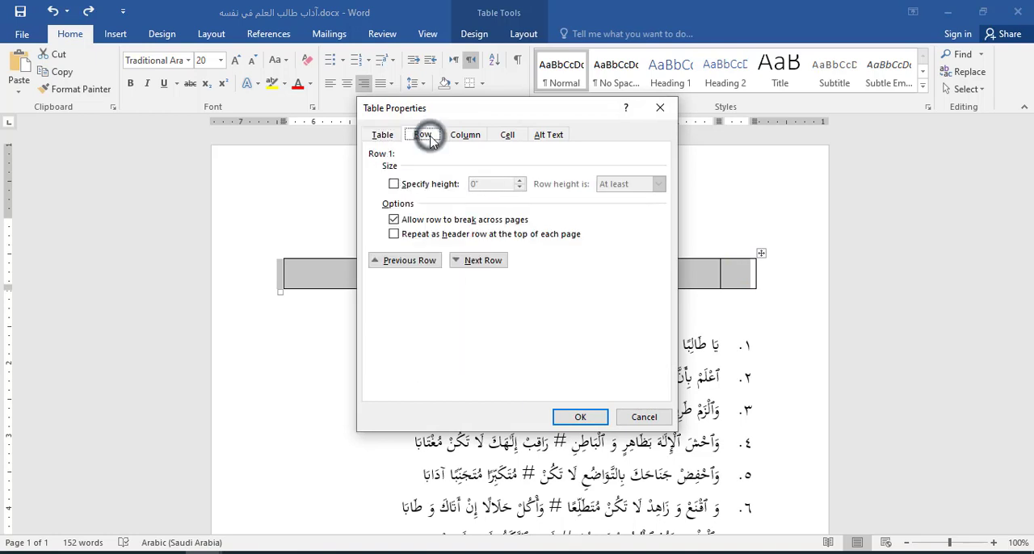
{"action": "left_click", "coordinate": [414, 184]}
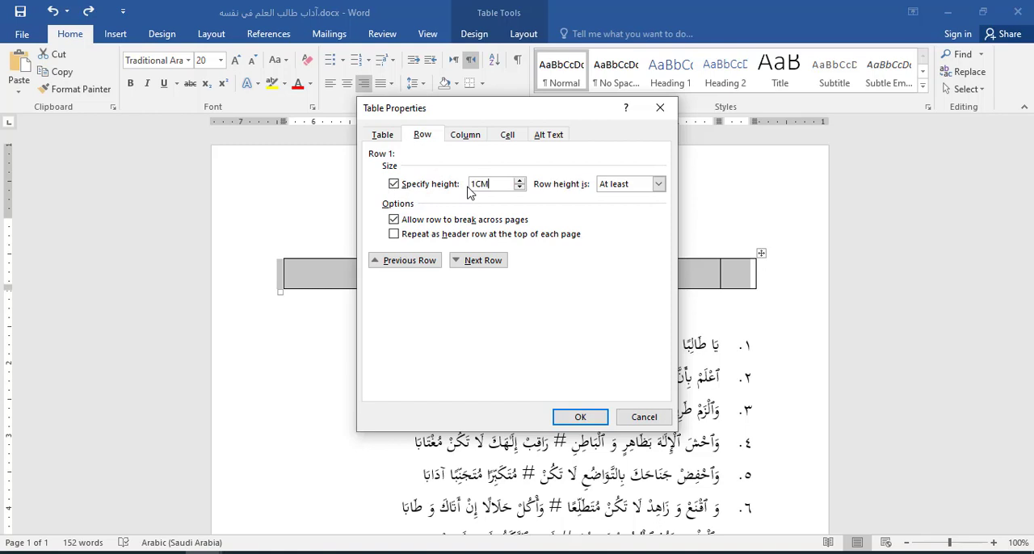
{"action": "left_click", "coordinate": [659, 184]}
{"action": "left_click", "coordinate": [640, 207]}
{"action": "left_click", "coordinate": [592, 417]}
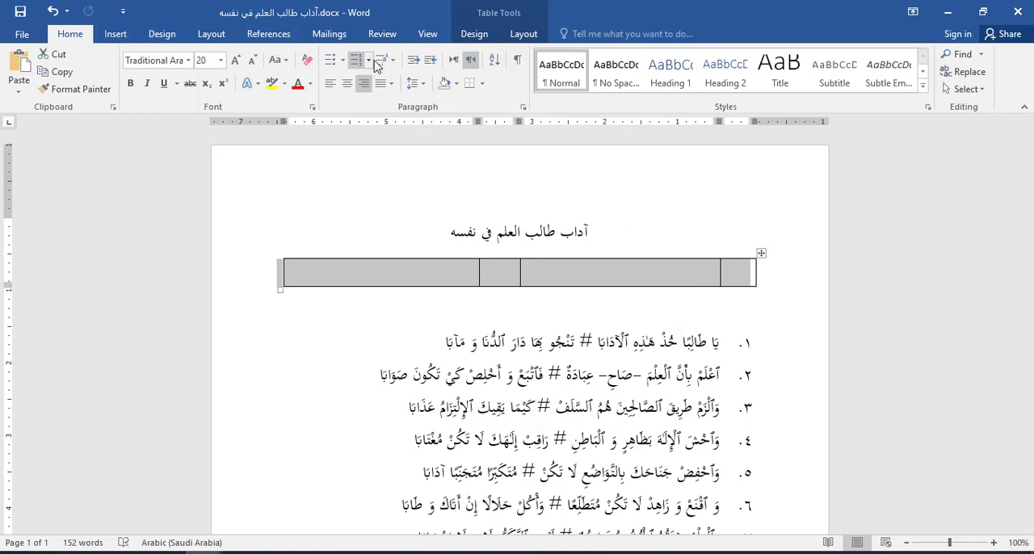
Step: Apply Justify Low to the table and move verse 1's two halves, without the #, into its second and fourth columns, counted from right to left
{"action": "left_click", "coordinate": [388, 84]}
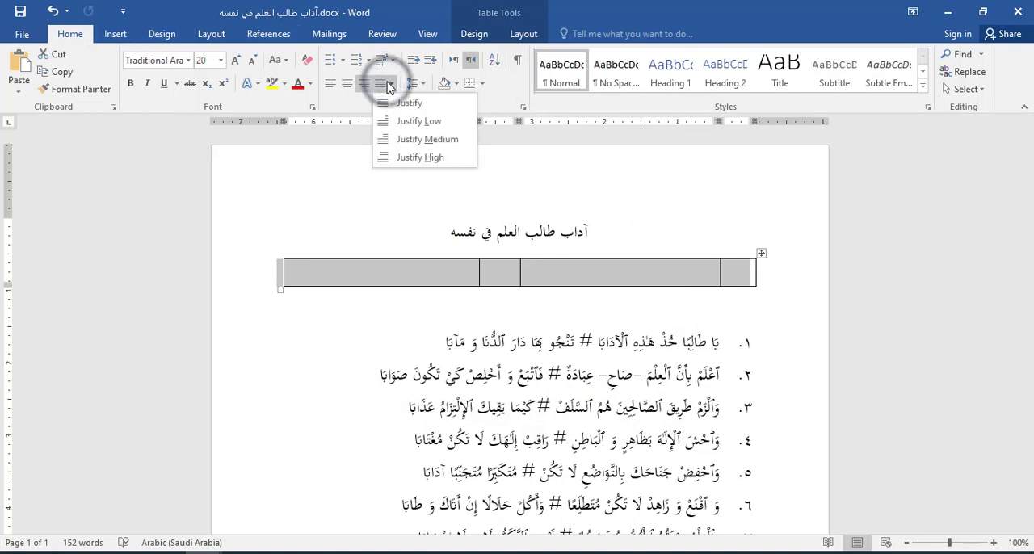
{"action": "left_click", "coordinate": [402, 122]}
{"action": "left_click", "coordinate": [580, 341]}
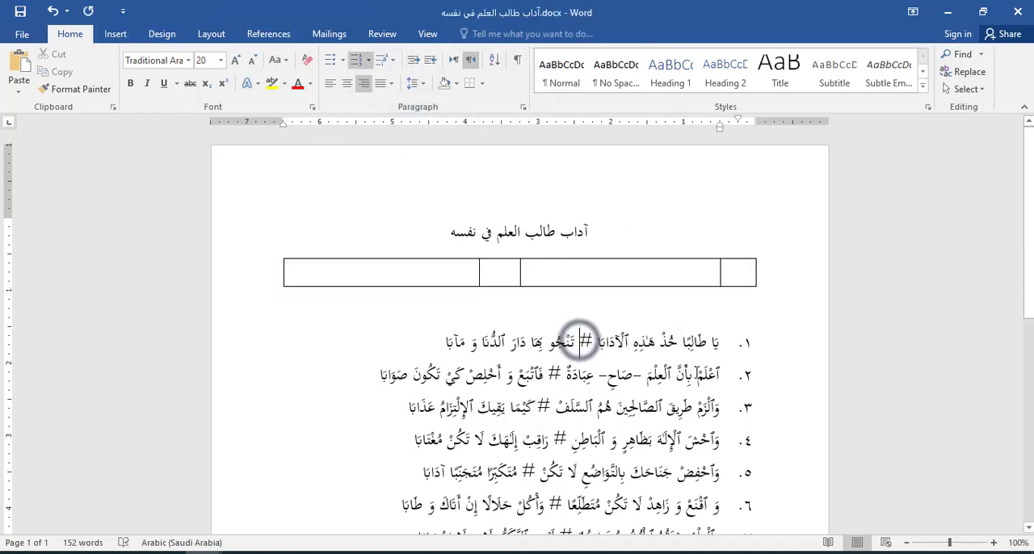
{"action": "left_click_drag", "start_coordinate": [723, 346], "coordinate": [632, 283]}
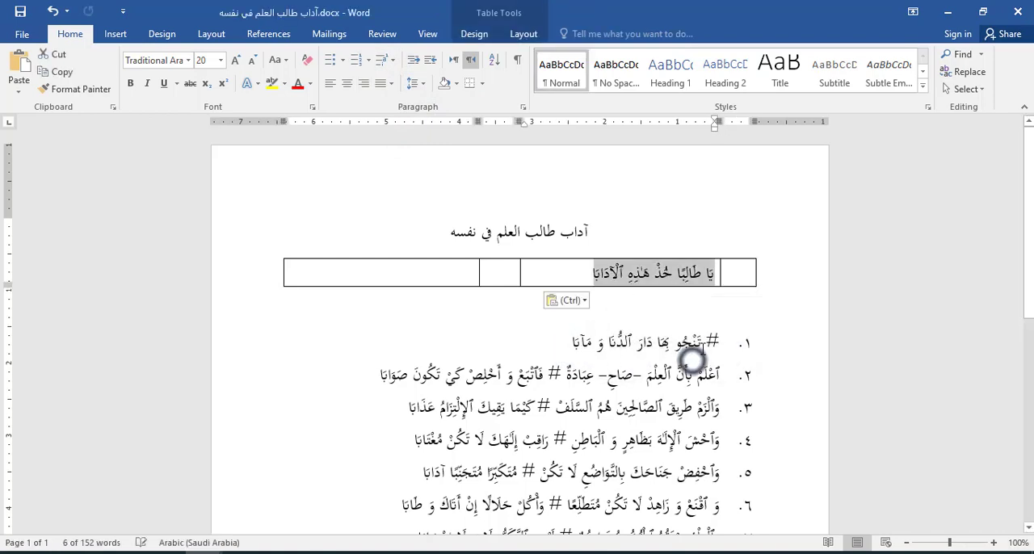
{"action": "left_click_drag", "start_coordinate": [720, 348], "coordinate": [447, 282]}
Step: Add a line break at the end of each half of verse 1 so the text stretches across its cell
{"action": "left_click", "coordinate": [570, 271]}
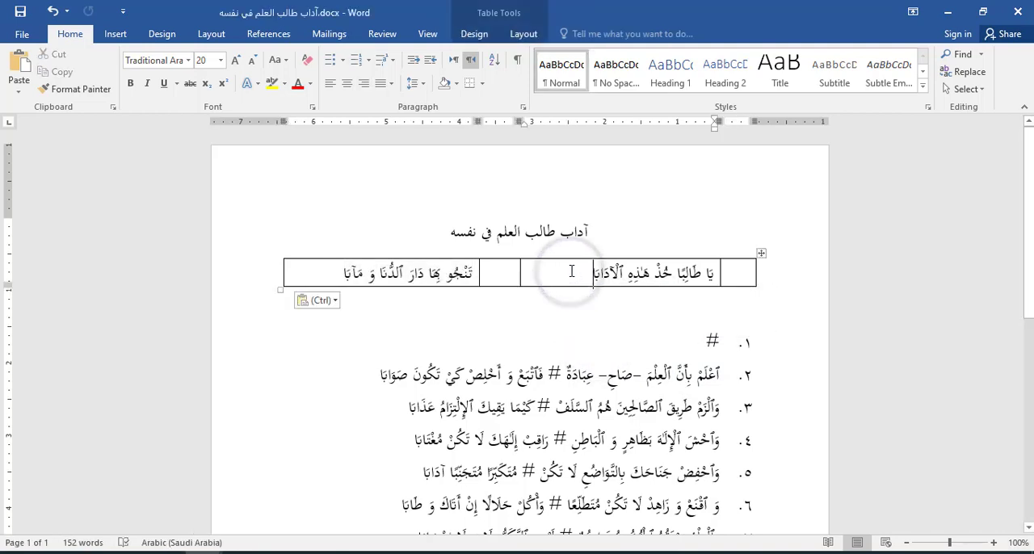
{"action": "key", "text": "ctrl+shift+j"}
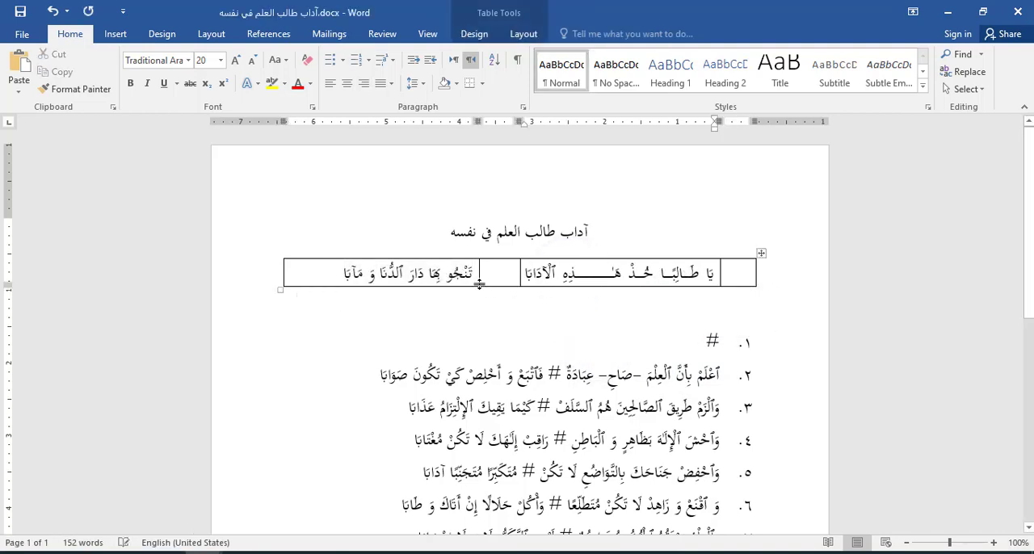
{"action": "left_click", "coordinate": [310, 275]}
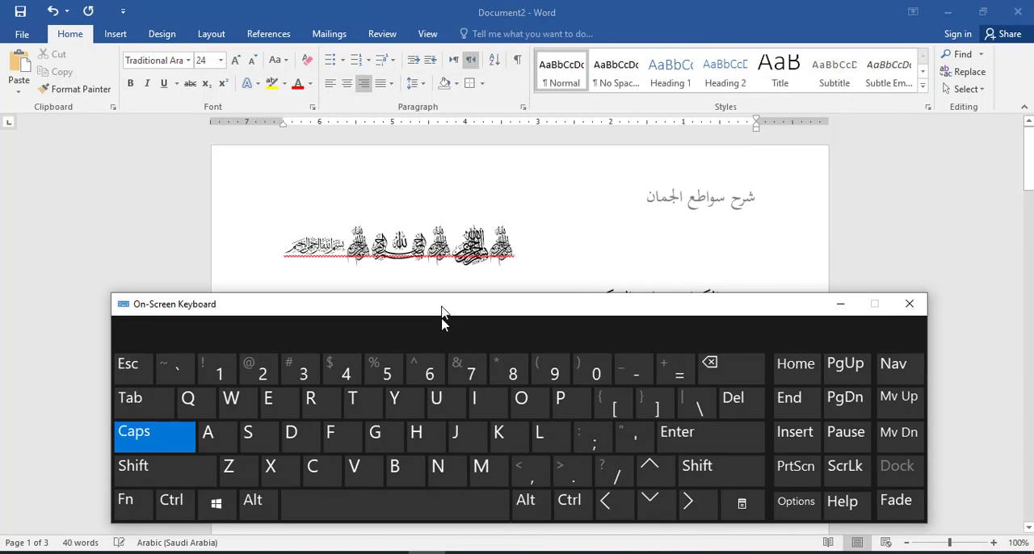
{"action": "left_click_drag", "start_coordinate": [444, 316], "coordinate": [443, 381]}
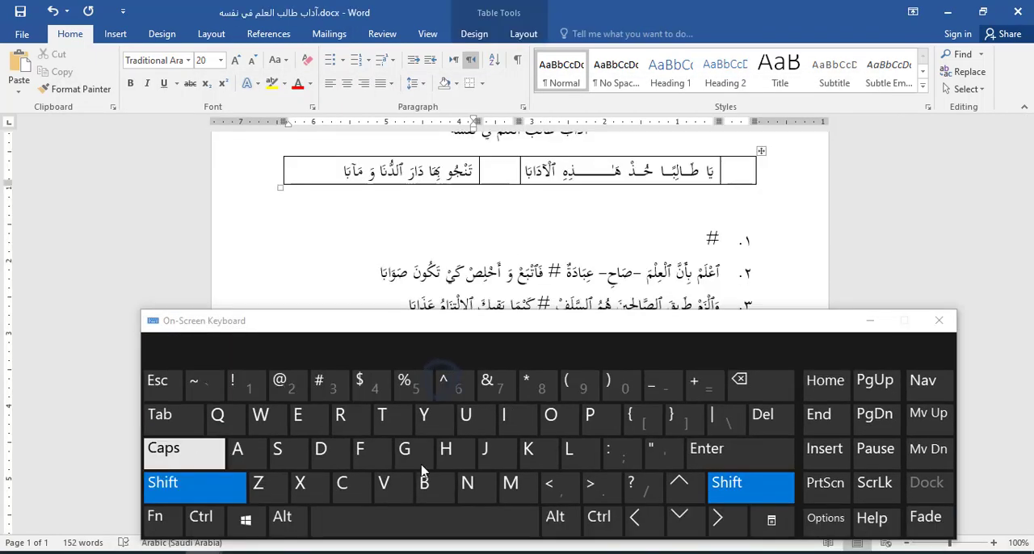
{"action": "left_click", "coordinate": [707, 452]}
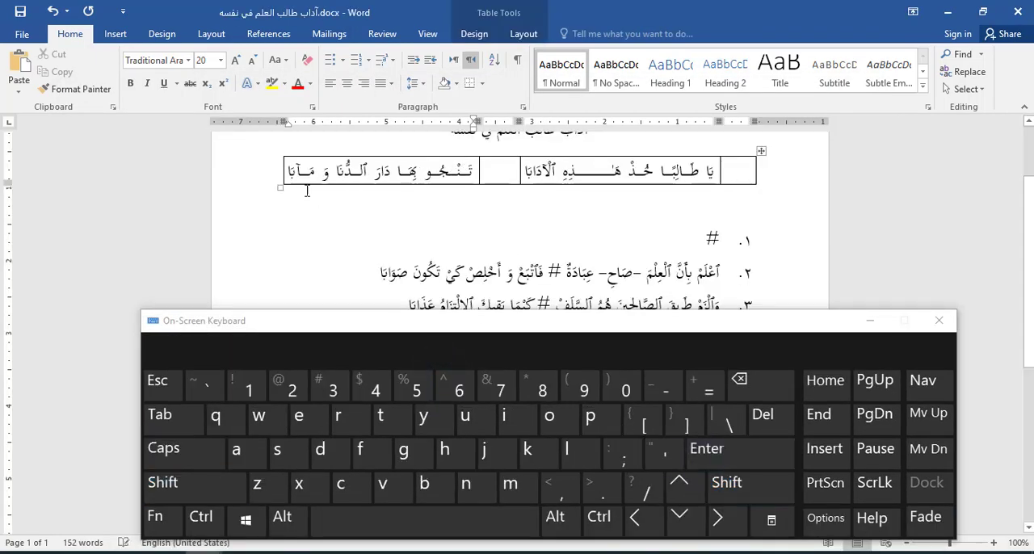
Step: Number the first cell of the verse row automatically with Arabic numerals, starting at ١
{"action": "left_click", "coordinate": [732, 173]}
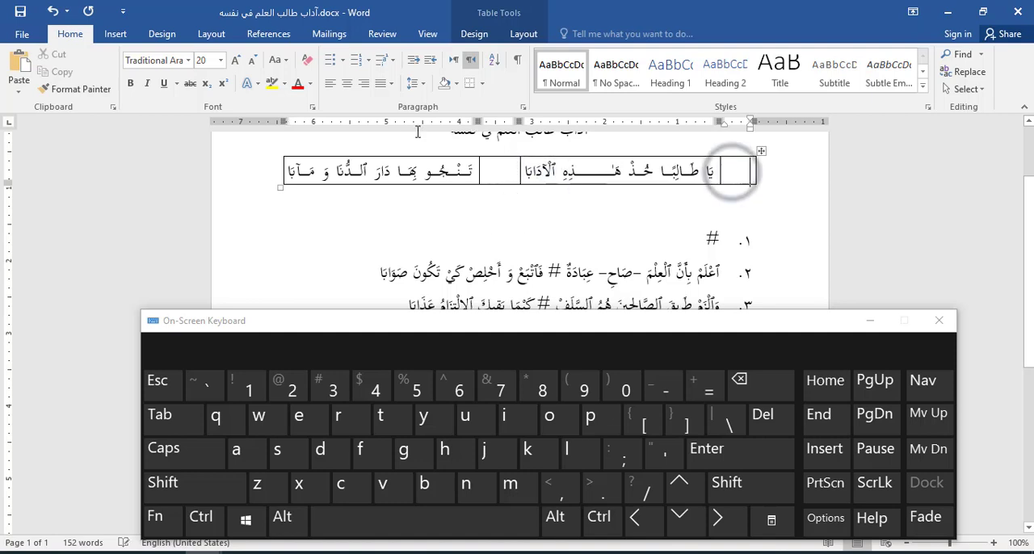
{"action": "left_click", "coordinate": [118, 34]}
{"action": "left_click", "coordinate": [75, 33]}
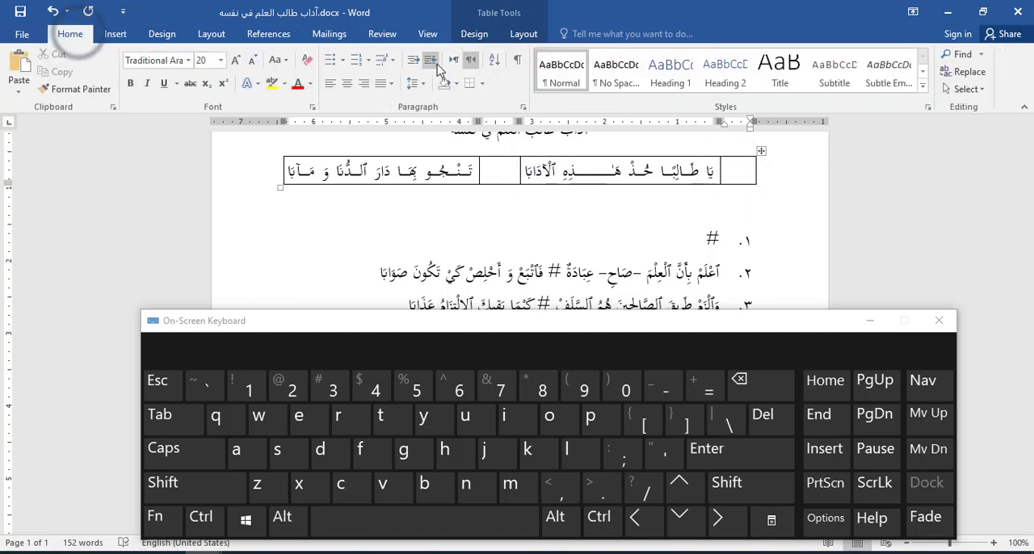
{"action": "left_click", "coordinate": [369, 62]}
{"action": "left_click", "coordinate": [392, 107]}
Step: Insert three more rows below the first verse row of the table
{"action": "left_click", "coordinate": [501, 169]}
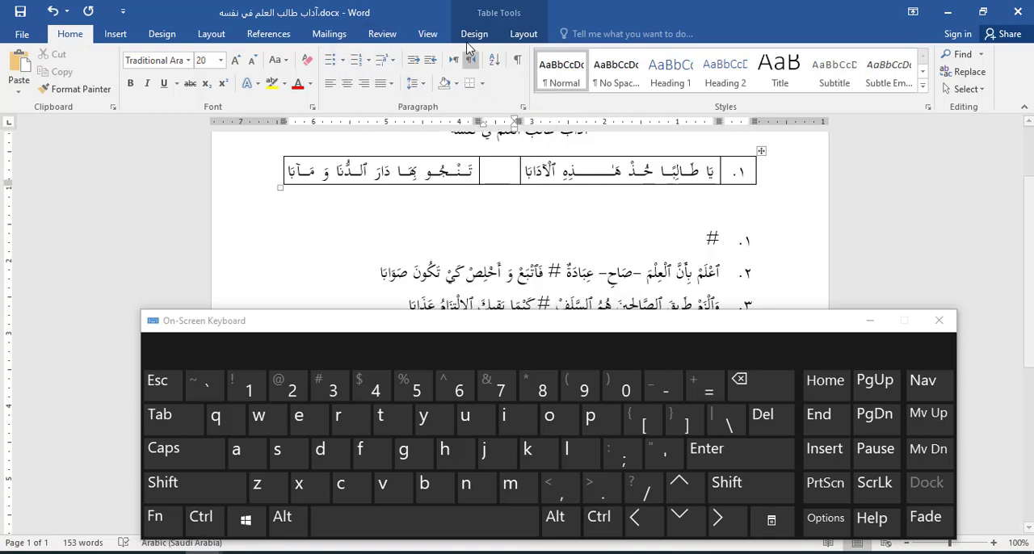
{"action": "left_click", "coordinate": [506, 40]}
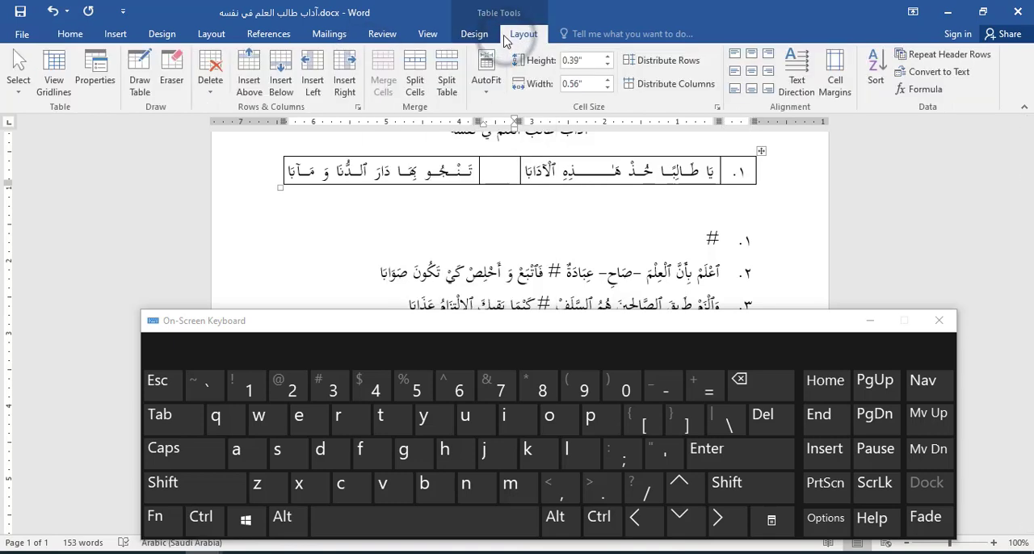
{"action": "left_click", "coordinate": [280, 80]}
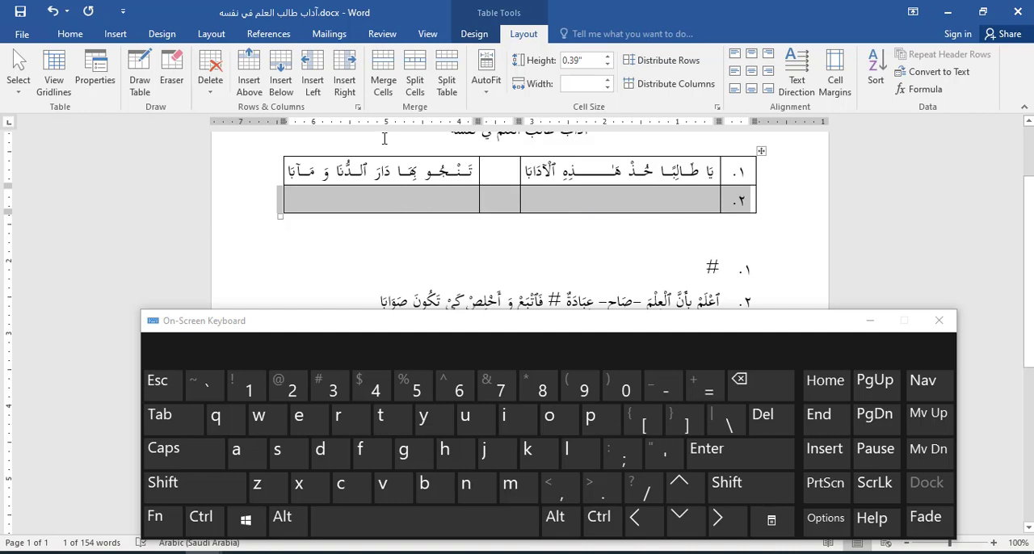
{"action": "left_click", "coordinate": [280, 81]}
{"action": "left_click", "coordinate": [281, 80]}
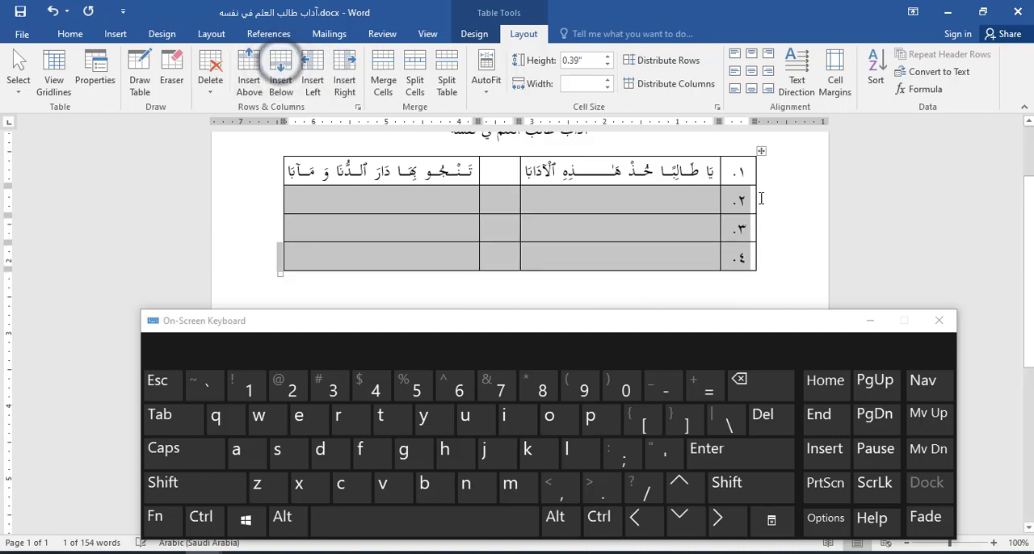
Step: Move the halves of verses 2 and 3, without the #, into the second and fourth columns of table rows 2 and 3
{"action": "left_click", "coordinate": [607, 260]}
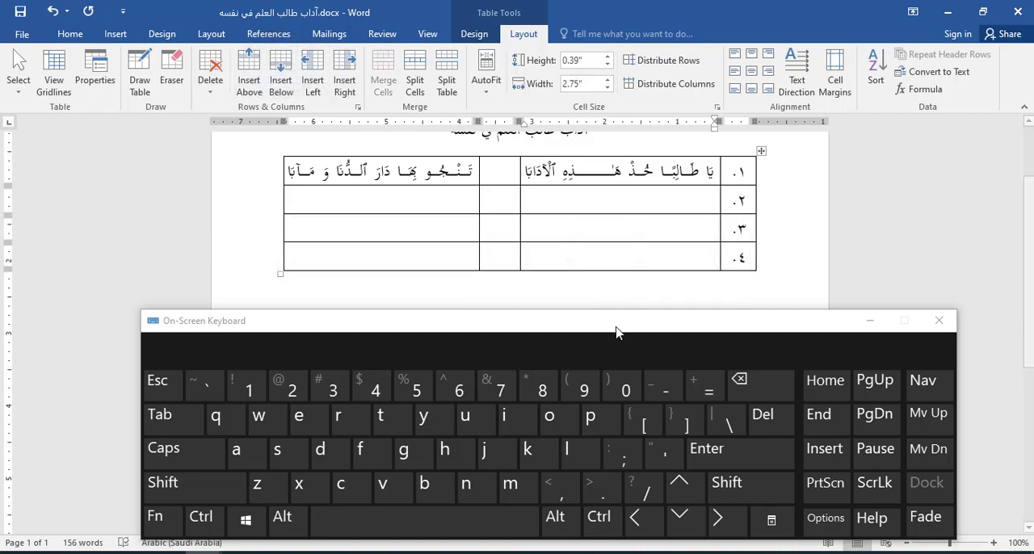
{"action": "left_click_drag", "start_coordinate": [616, 331], "coordinate": [608, 408]}
{"action": "left_click_drag", "start_coordinate": [720, 358], "coordinate": [653, 212]}
{"action": "left_click_drag", "start_coordinate": [696, 370], "coordinate": [447, 209]}
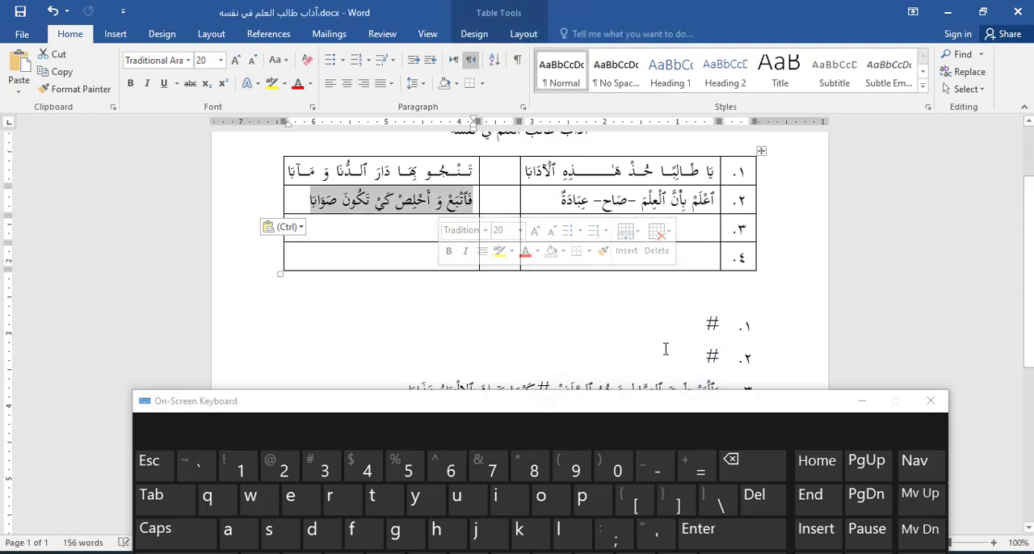
{"action": "left_click_drag", "start_coordinate": [653, 385], "coordinate": [654, 342]}
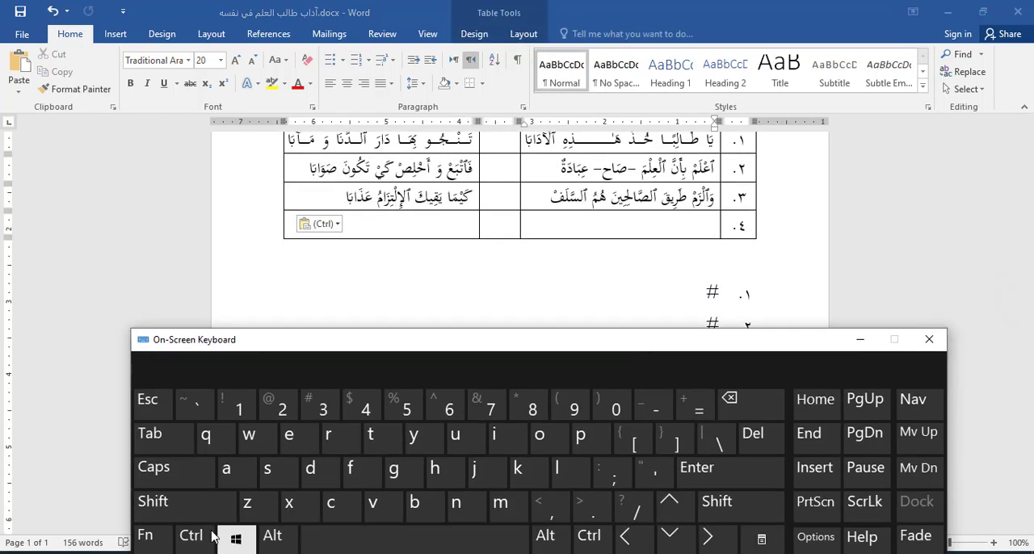
Step: Add a line break at the end of each half of verses 2 and 3 to stretch the text across its cell
{"action": "left_click", "coordinate": [187, 505]}
{"action": "left_click", "coordinate": [747, 470]}
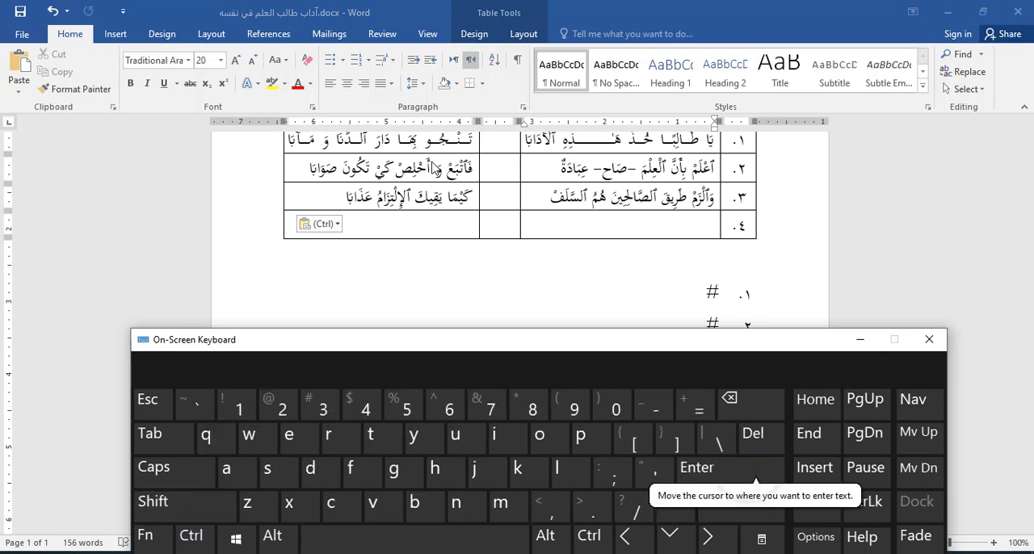
{"action": "left_click", "coordinate": [545, 168]}
{"action": "left_click", "coordinate": [187, 505]}
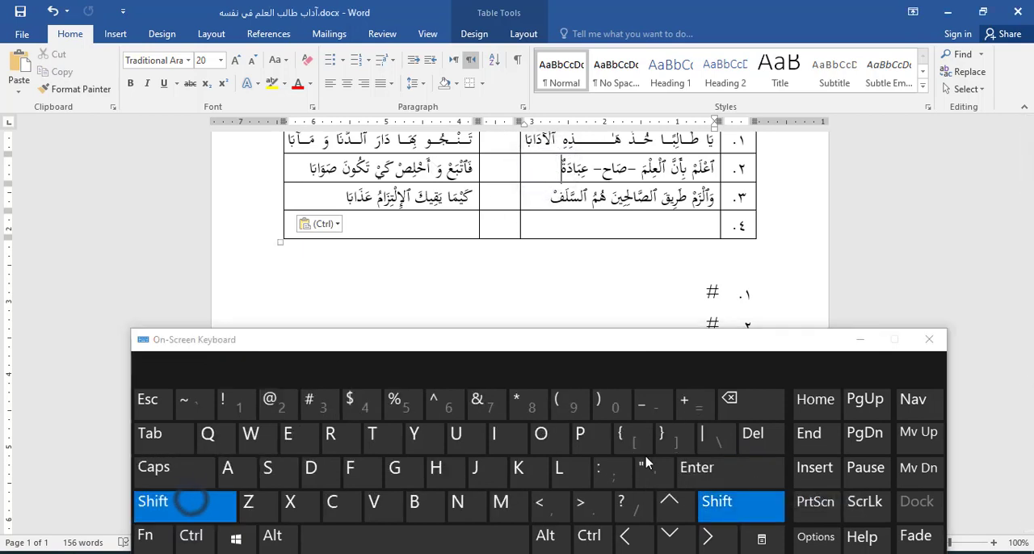
{"action": "left_click", "coordinate": [748, 468]}
{"action": "left_click", "coordinate": [294, 168]}
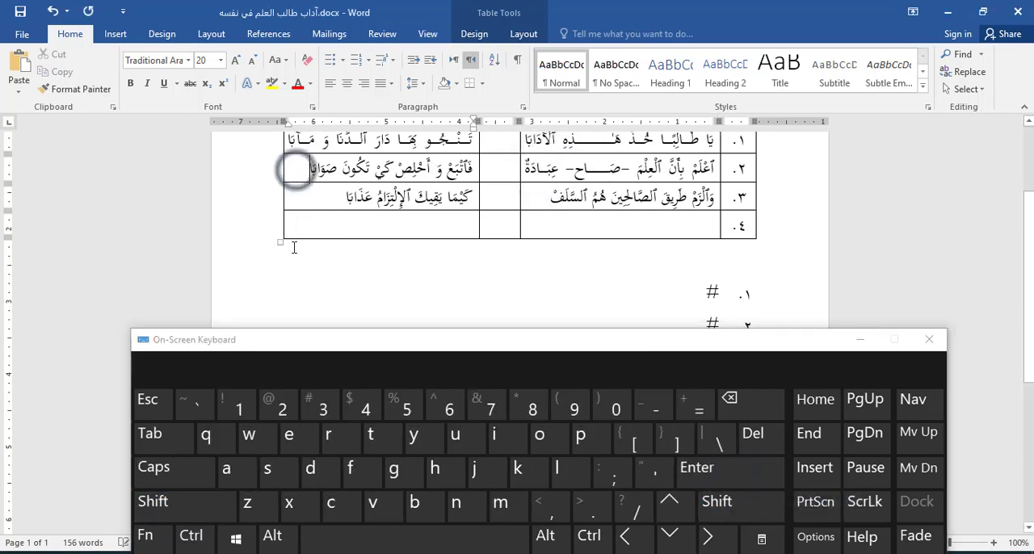
{"action": "left_click", "coordinate": [206, 503]}
{"action": "left_click", "coordinate": [748, 468]}
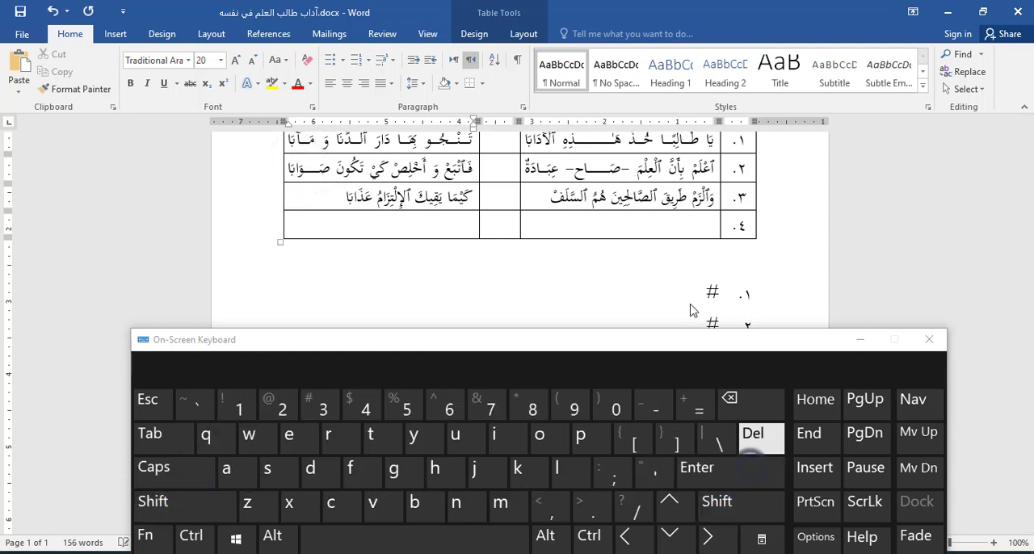
{"action": "left_click", "coordinate": [549, 198]}
{"action": "left_click", "coordinate": [202, 501]}
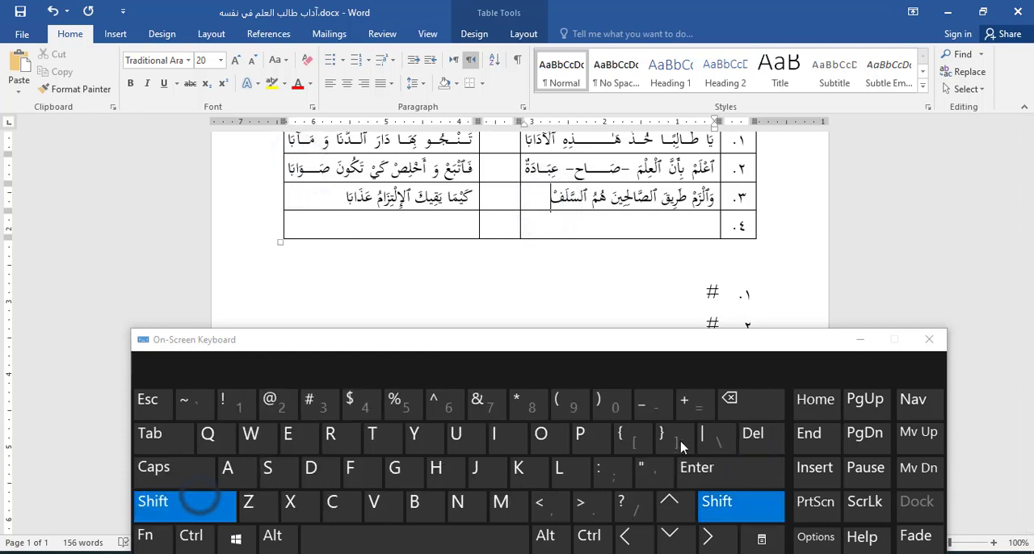
{"action": "left_click", "coordinate": [812, 436]}
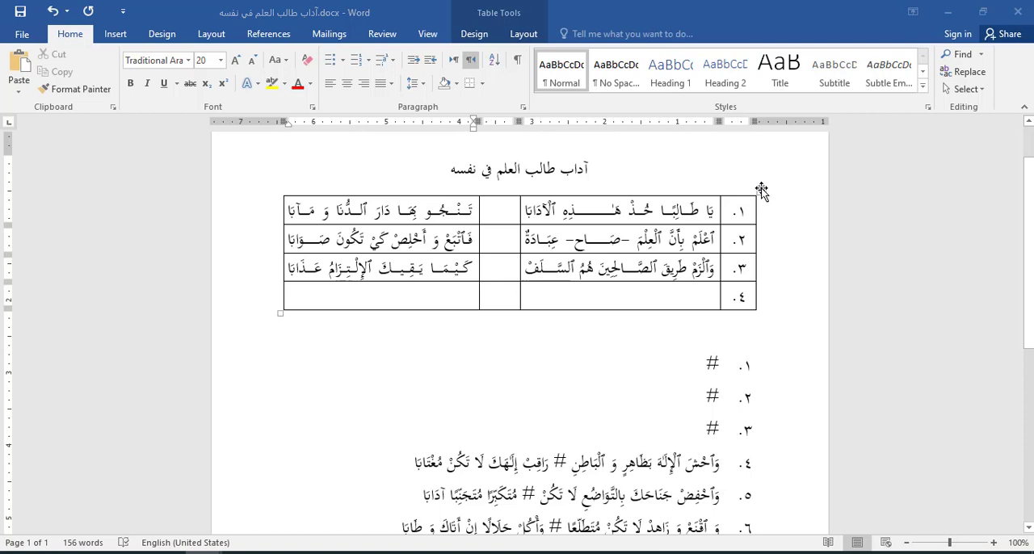
Step: Remove all borders from the verse table
{"action": "left_click", "coordinate": [761, 190]}
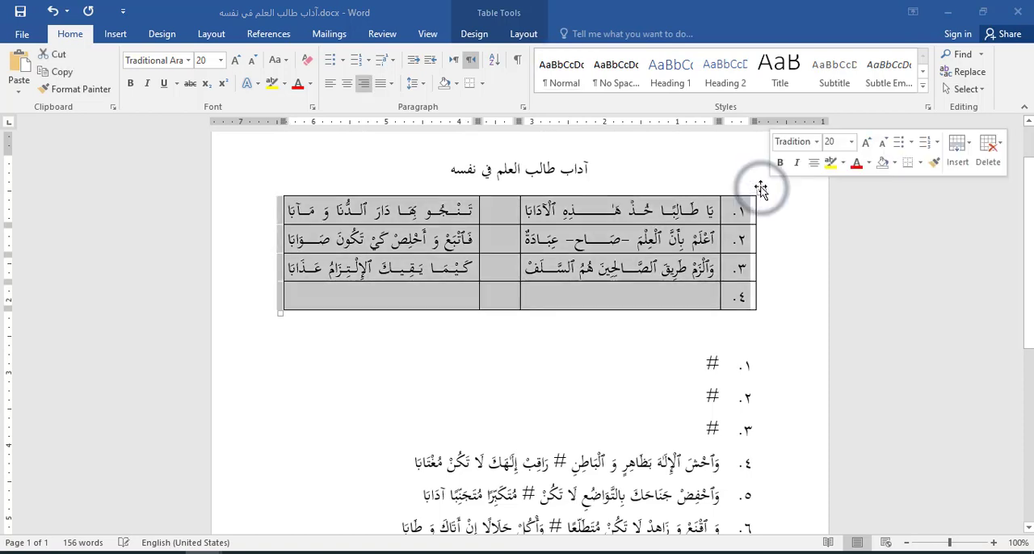
{"action": "left_click", "coordinate": [483, 86]}
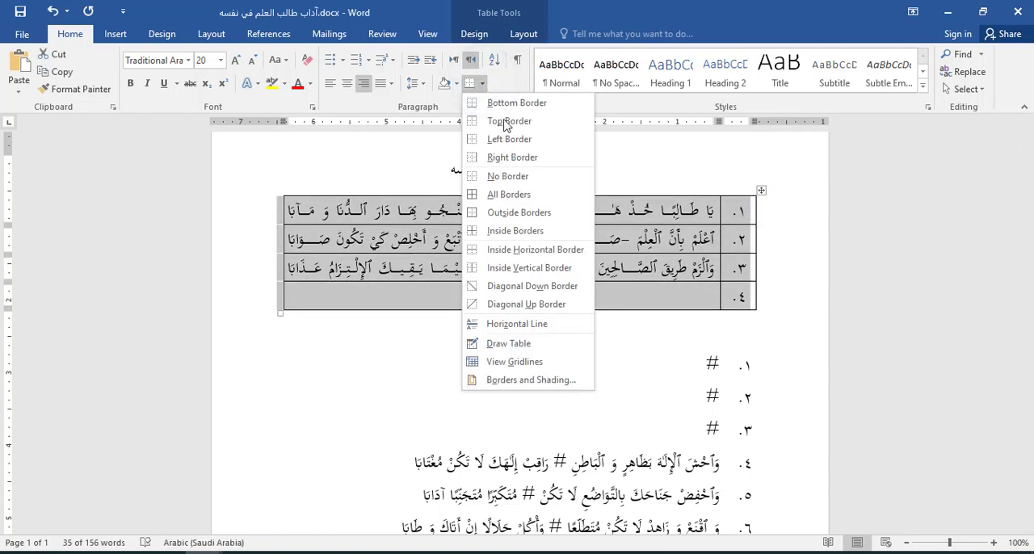
{"action": "left_click", "coordinate": [514, 182]}
Step: Delete the blank line and the three leftover numbered # lines below the table
{"action": "left_click", "coordinate": [604, 428]}
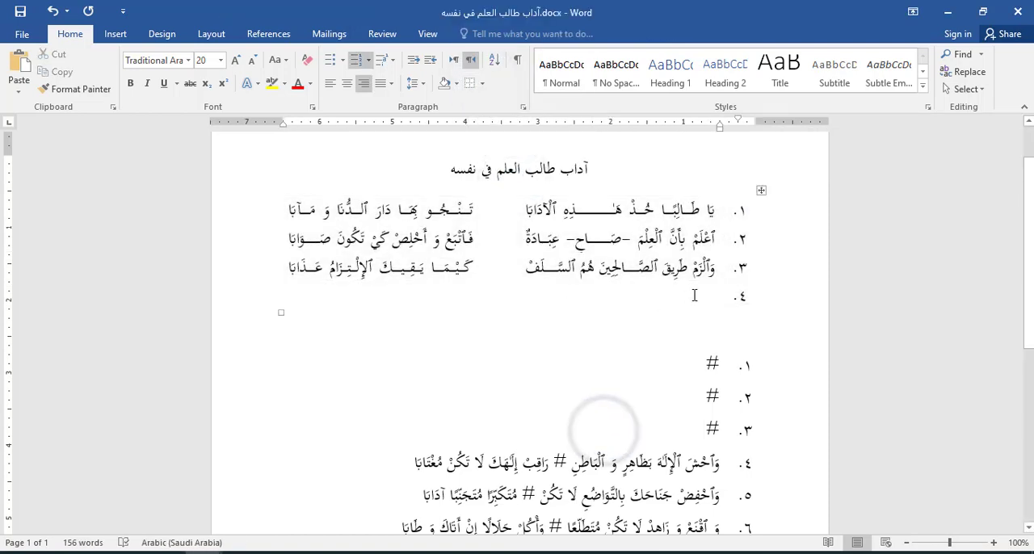
{"action": "left_click_drag", "start_coordinate": [687, 437], "coordinate": [776, 355]}
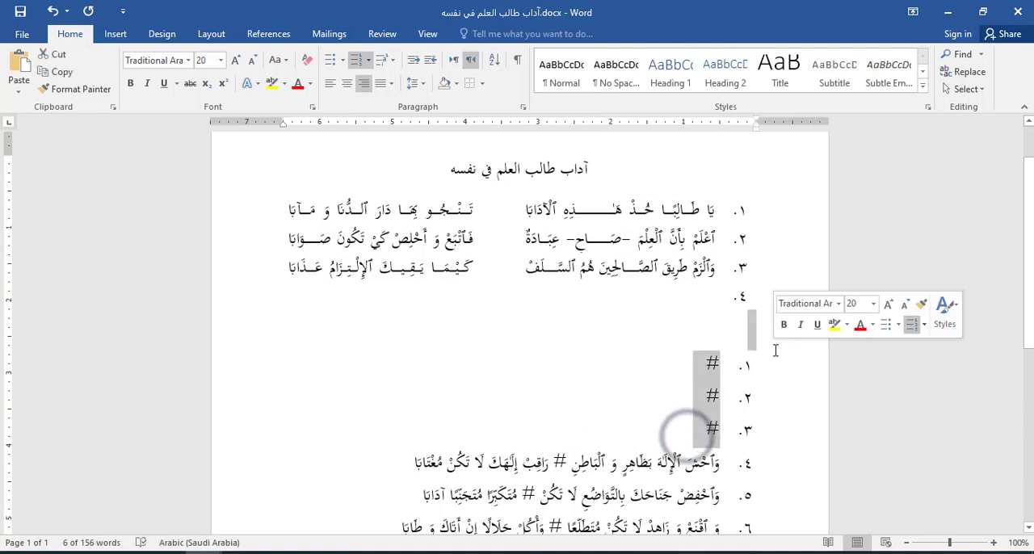
{"action": "key", "text": "BackSpace"}
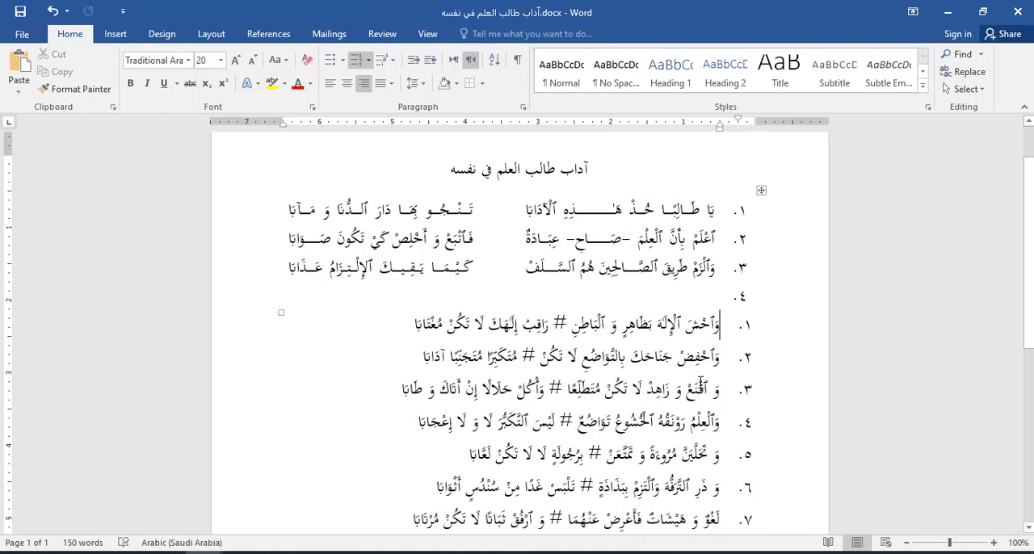
Step: Compare the finished verse rows with the verse layout in the poems PDF and return to آداب طالب العلم في نفسه.docx in Word
{"action": "left_click", "coordinate": [137, 553]}
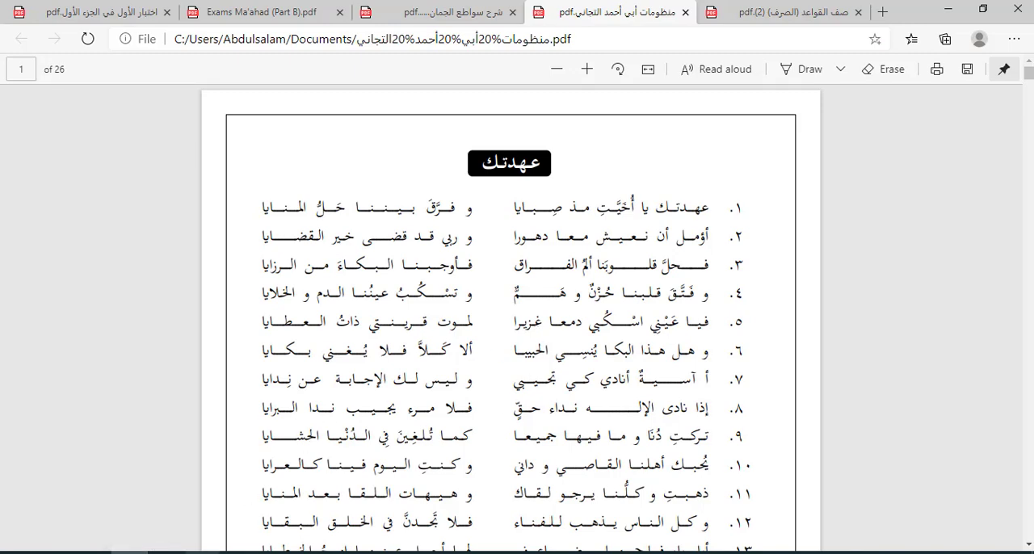
{"action": "left_click", "coordinate": [525, 505]}
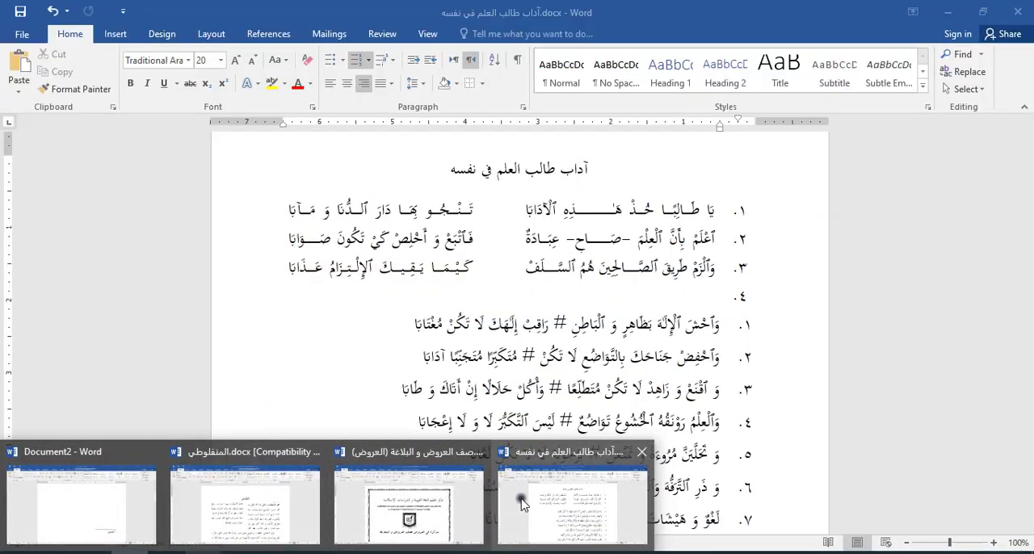
{"action": "scroll", "coordinate": [646, 289], "scroll_direction": "up", "scroll_amount": 2}
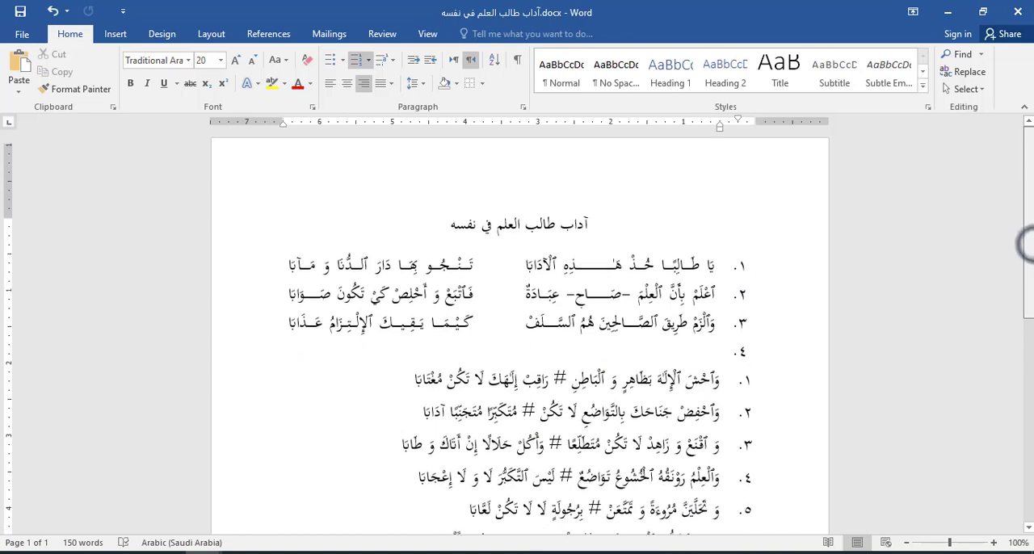